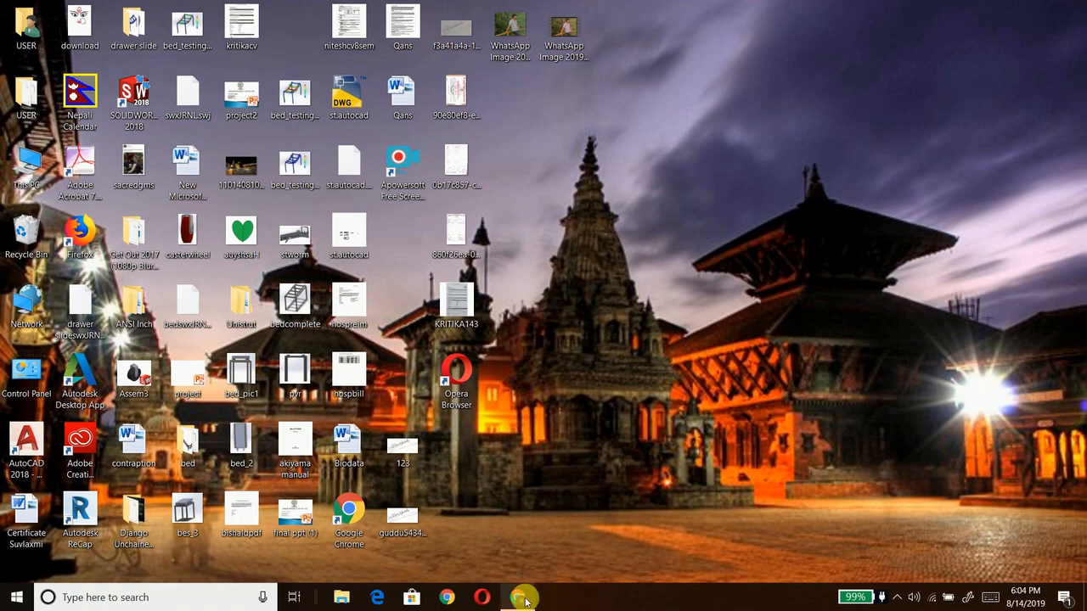
Step: Restore the Chrome browser window from the taskbar so a New Tab page shows
left_click(520, 598)
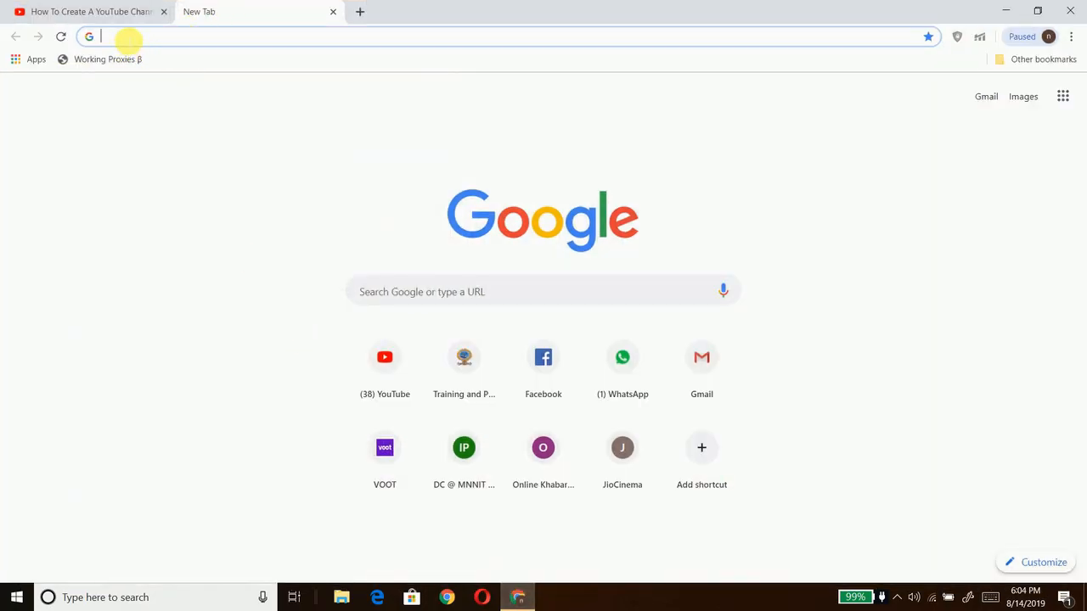
Step: Search Google for 'google account' and open the Create a Google Account sign-up form from the help article
type("g")
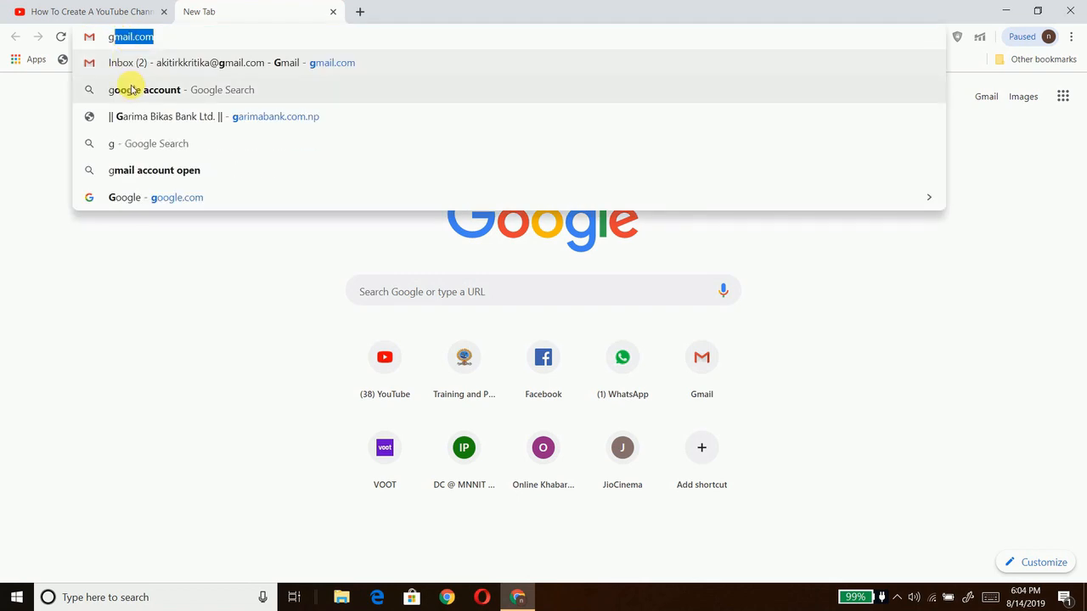
left_click(131, 89)
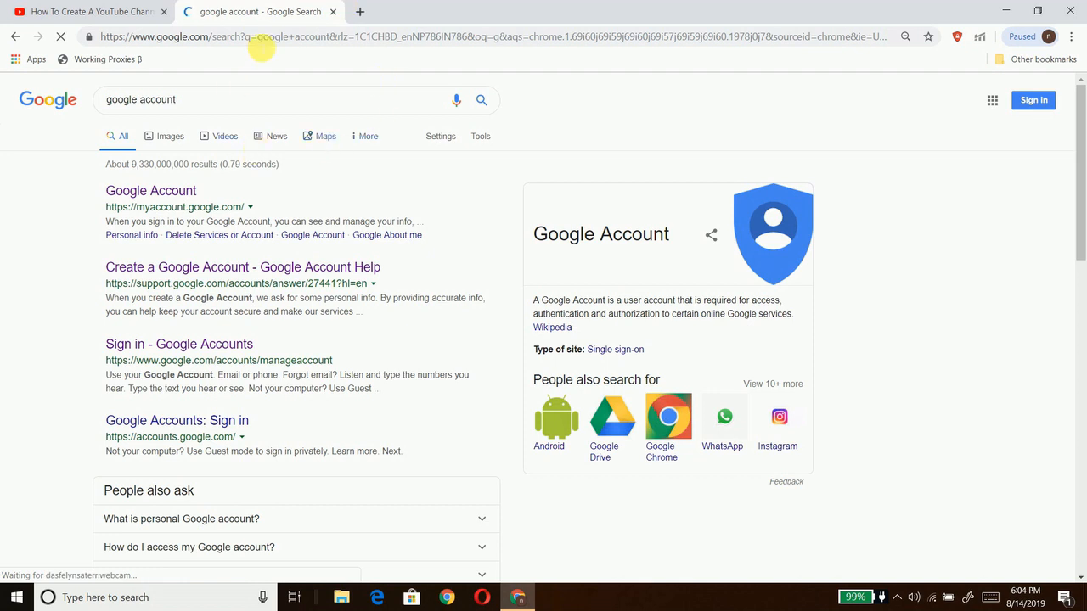
left_click(280, 280)
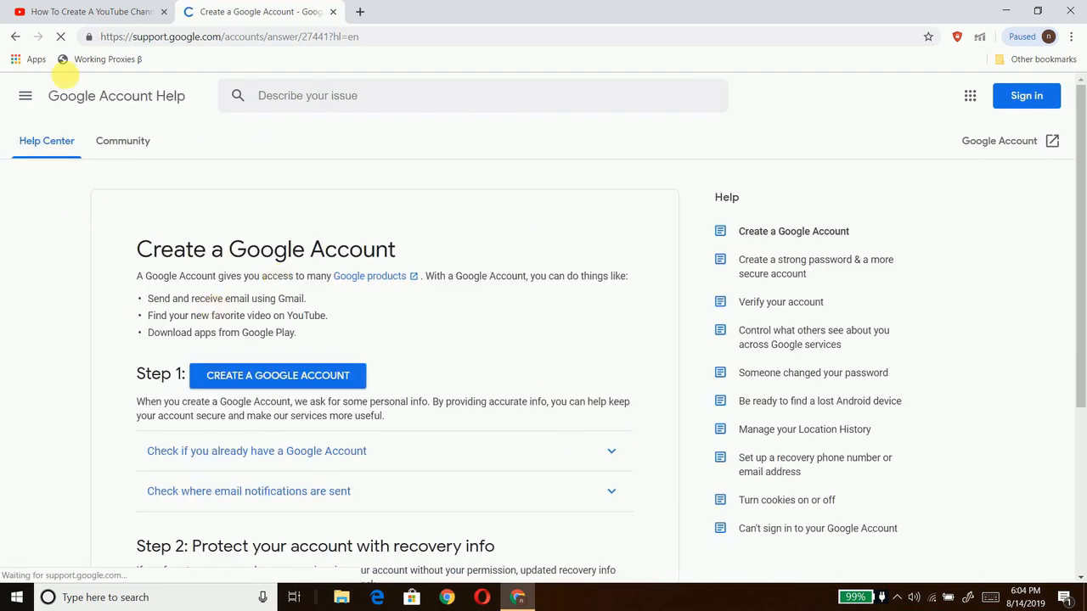
left_click(292, 376)
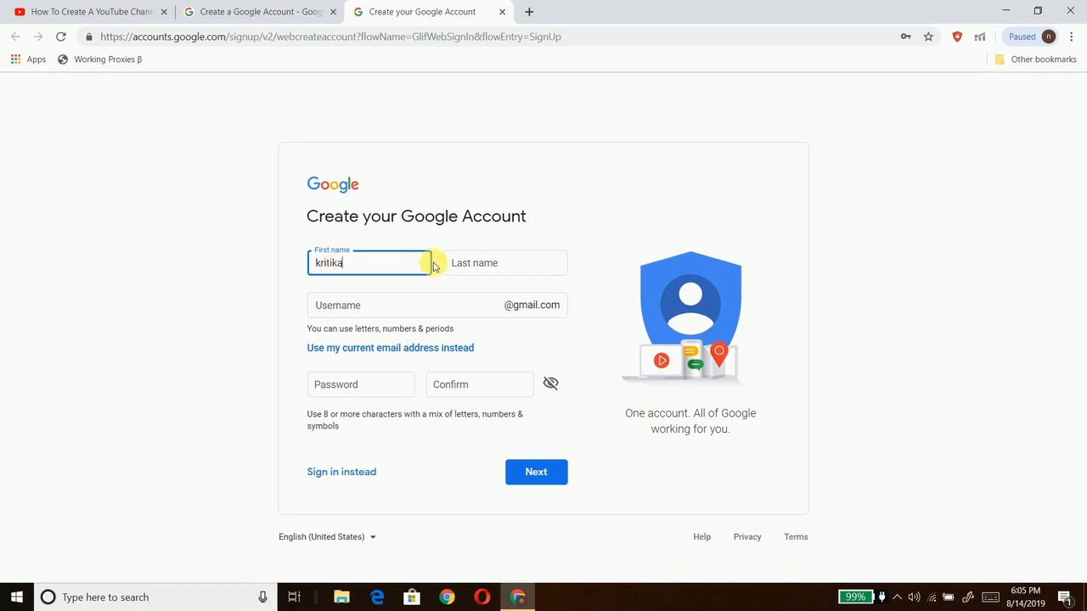
Step: Enter the first and last name, a new username and the password twice, then submit the form
left_click(459, 264)
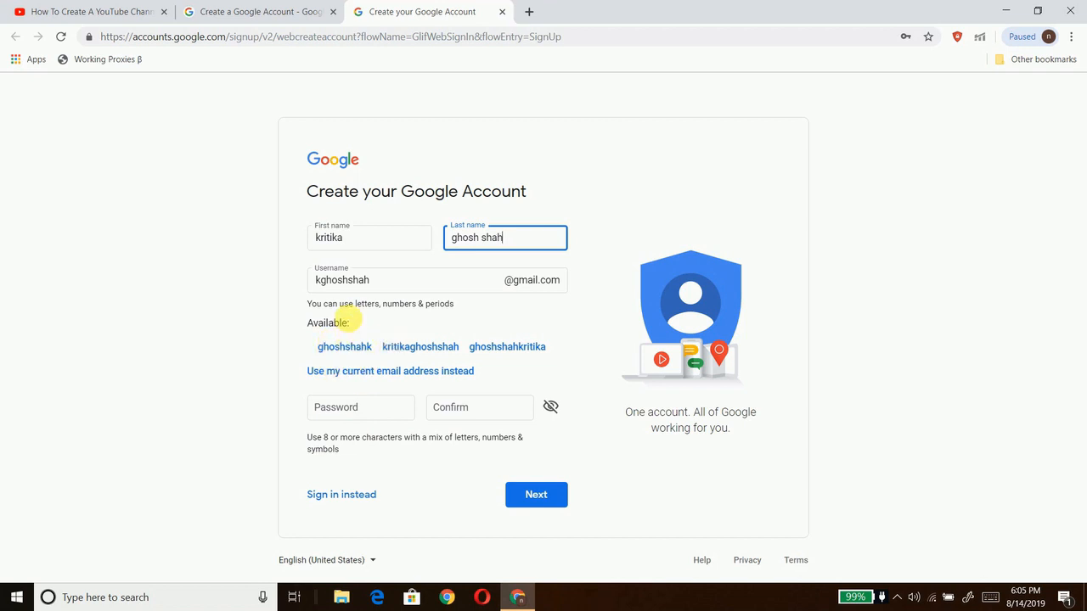
left_click(349, 408)
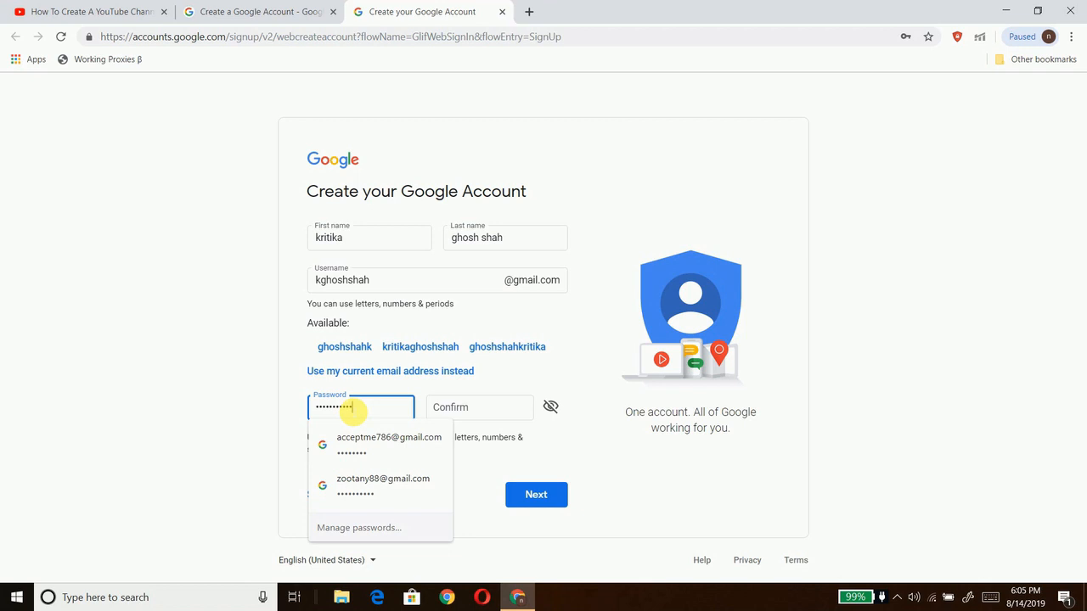
left_click(443, 408)
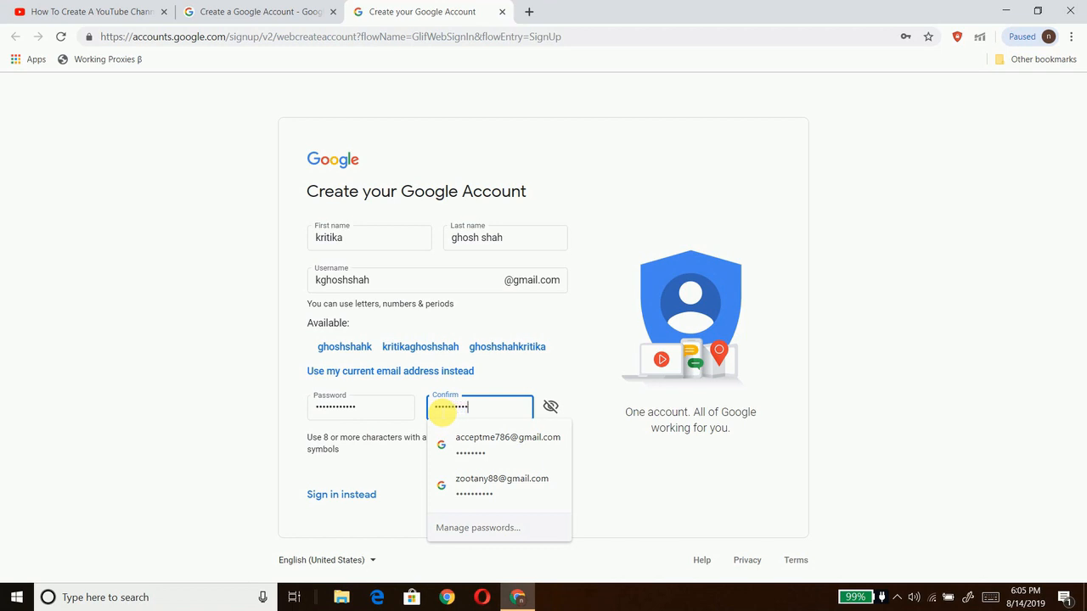
left_click(260, 388)
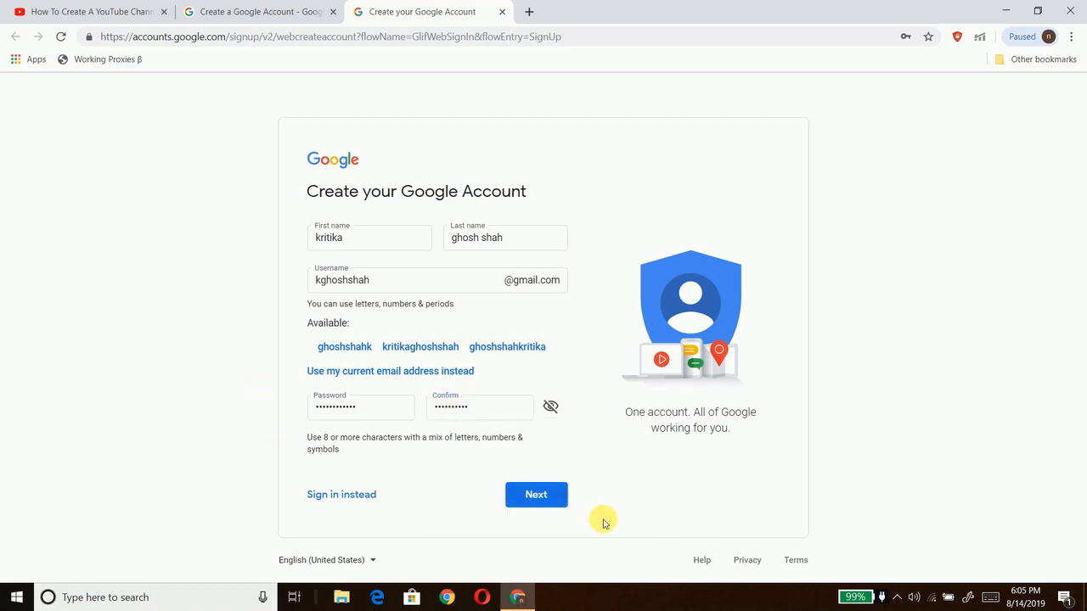
left_click(555, 503)
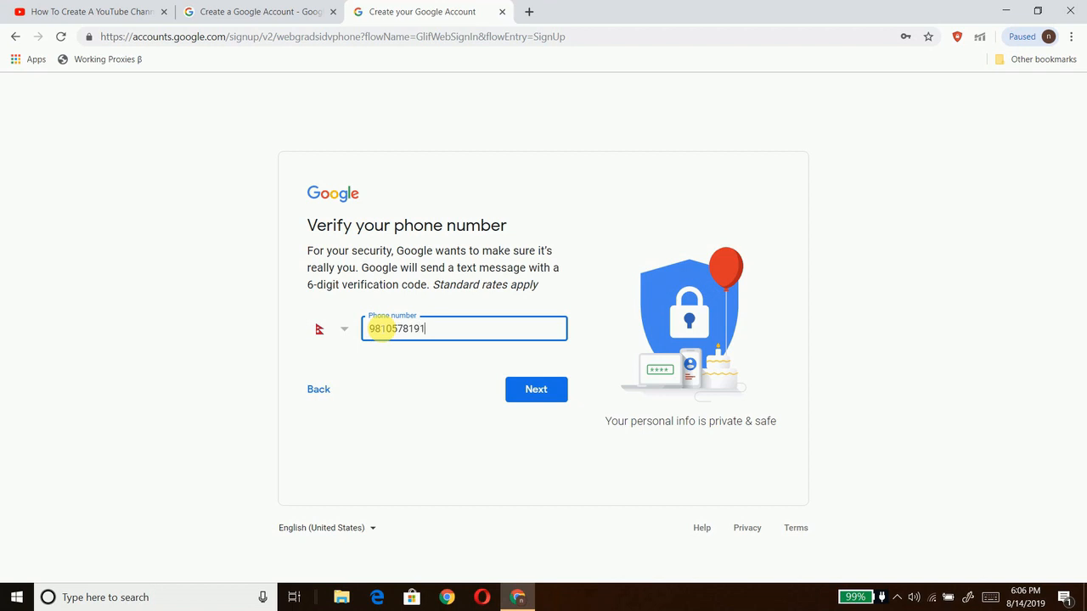
Step: Re-confirm the password, enter a phone number and verify it with the texted six-digit code
left_click(527, 390)
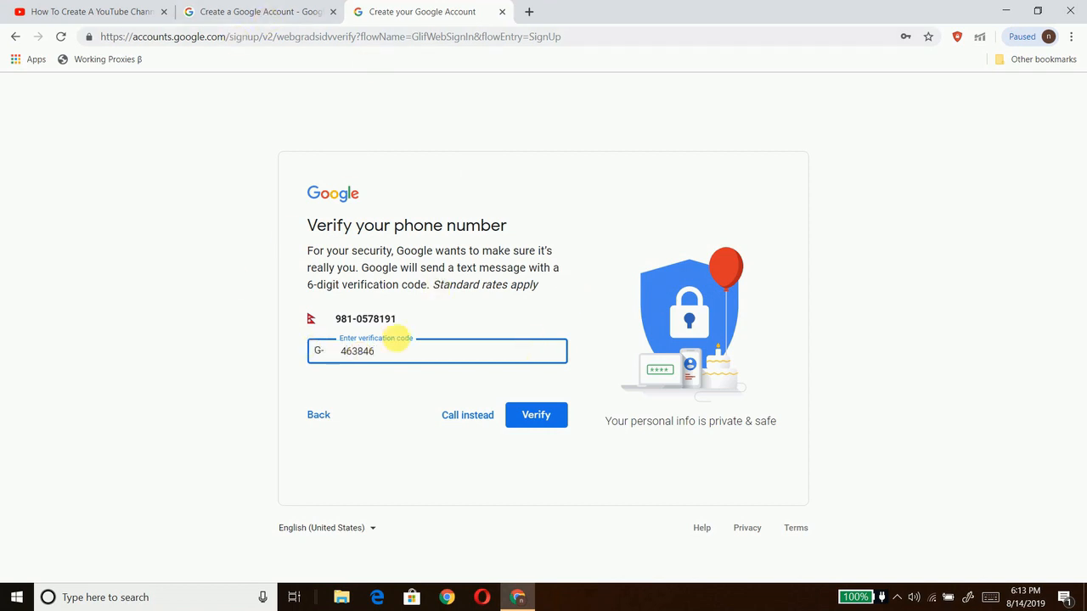
left_click(544, 414)
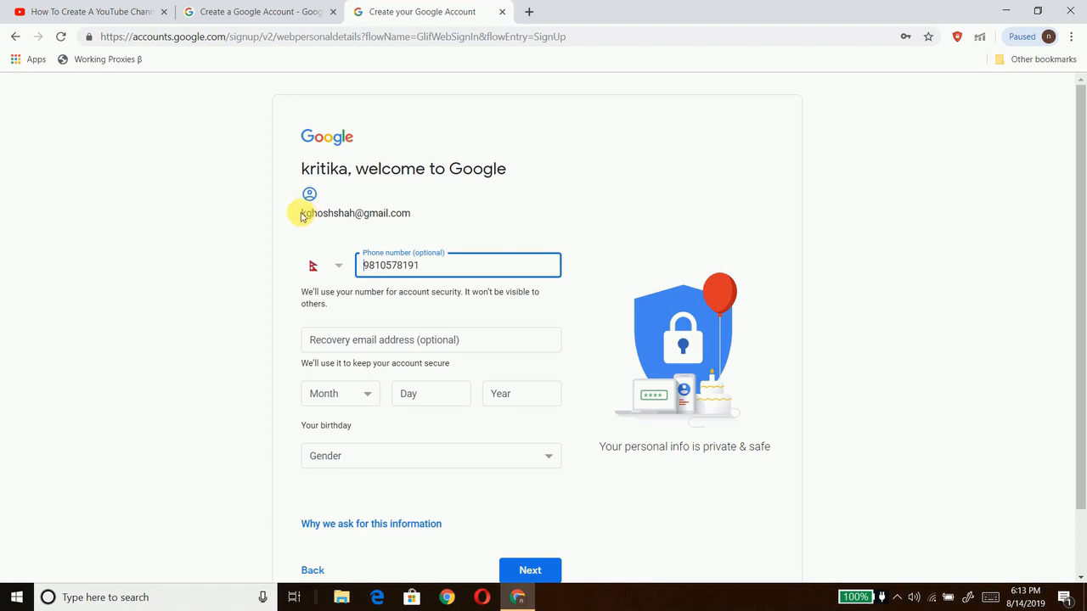
Step: Copy the new Gmail address and paste it into the Recovery email field
left_click_drag(303, 217, 409, 216)
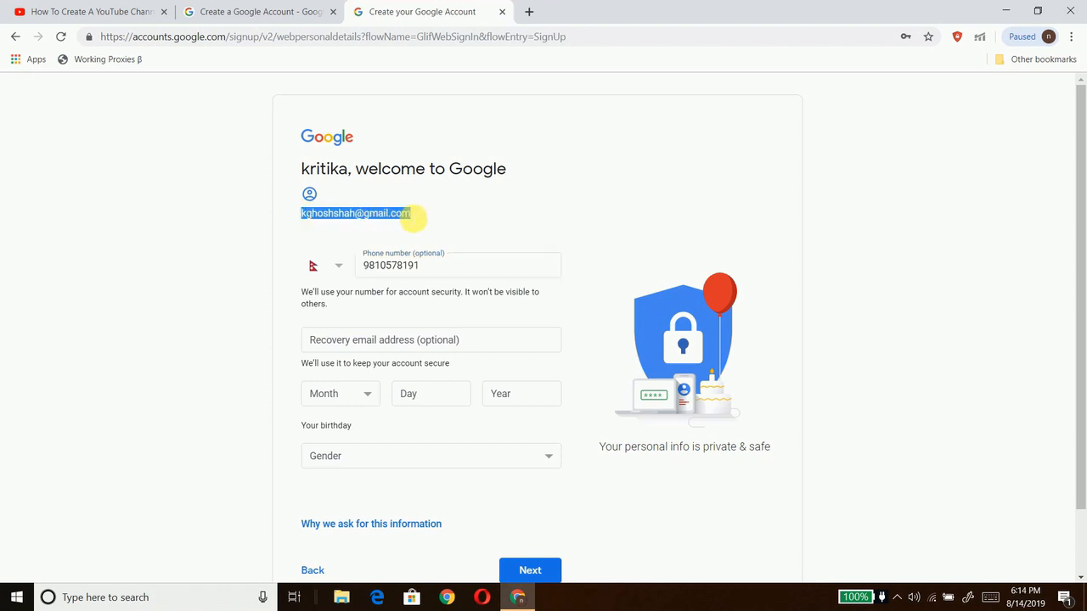
right_click(413, 217)
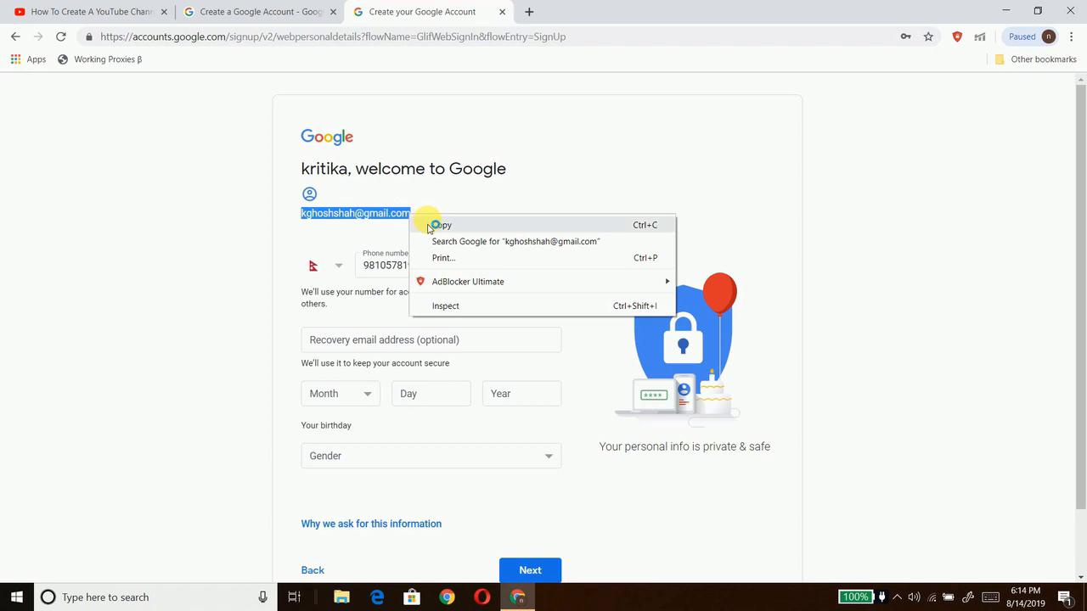
left_click(431, 224)
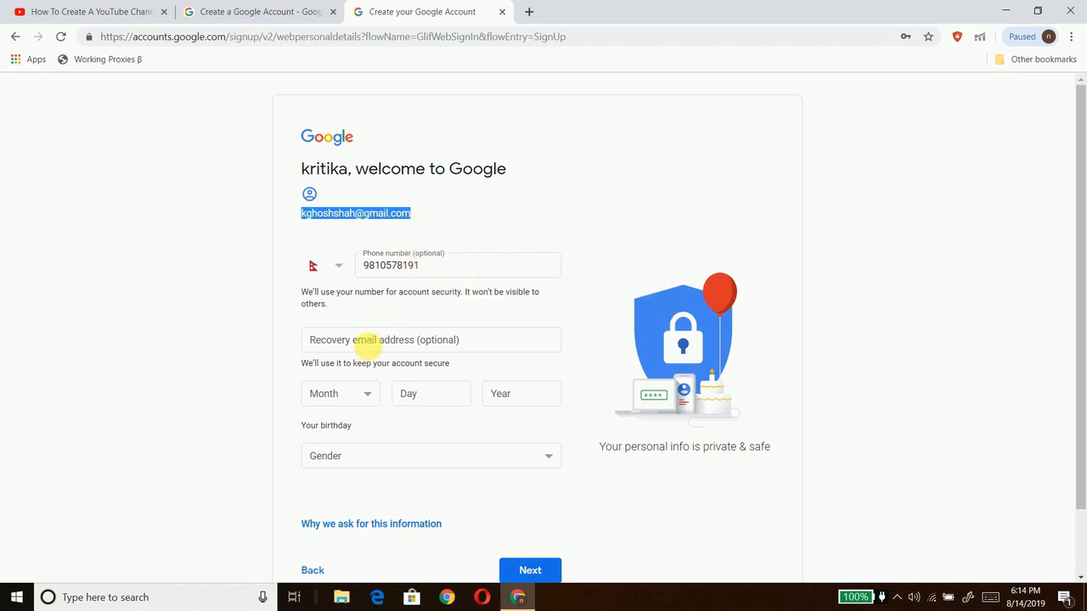
left_click(367, 342)
right_click(367, 344)
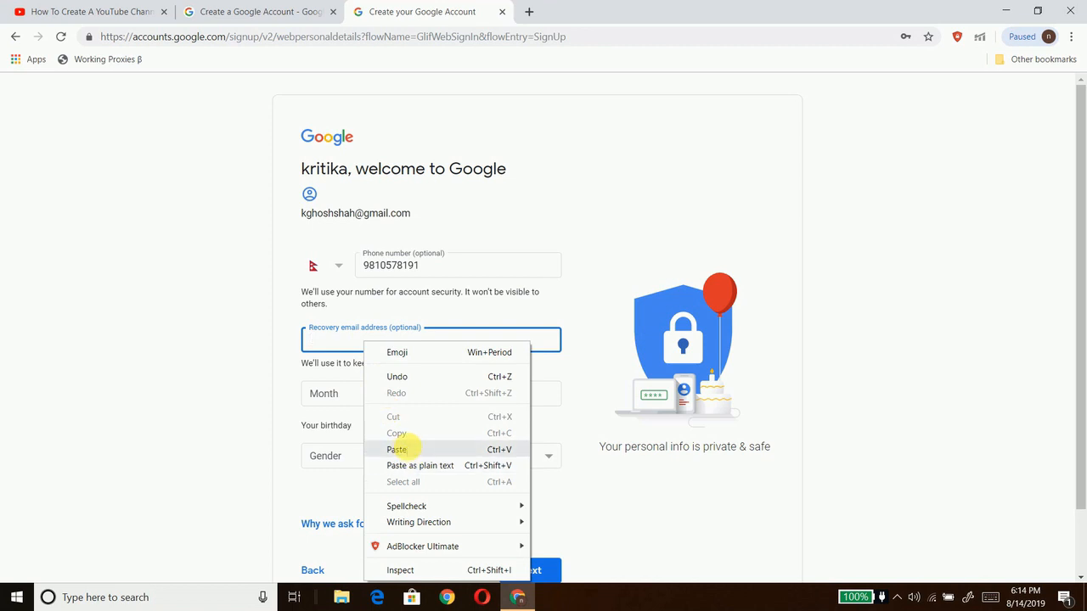
left_click(397, 450)
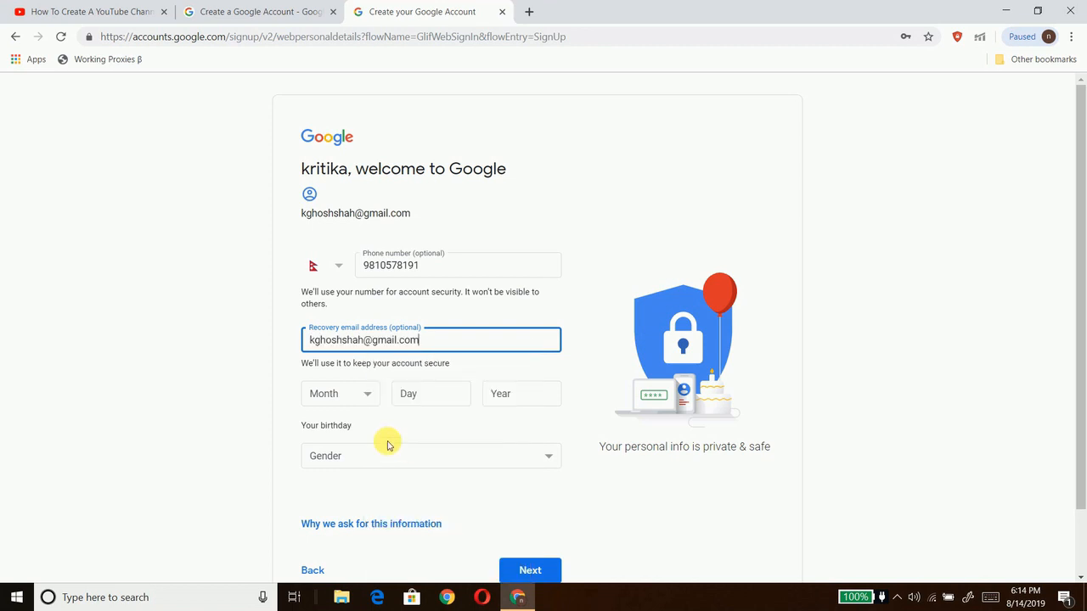
Step: Set the birthday to April 30, 1998 and gender to Female, then submit the details
left_click(362, 399)
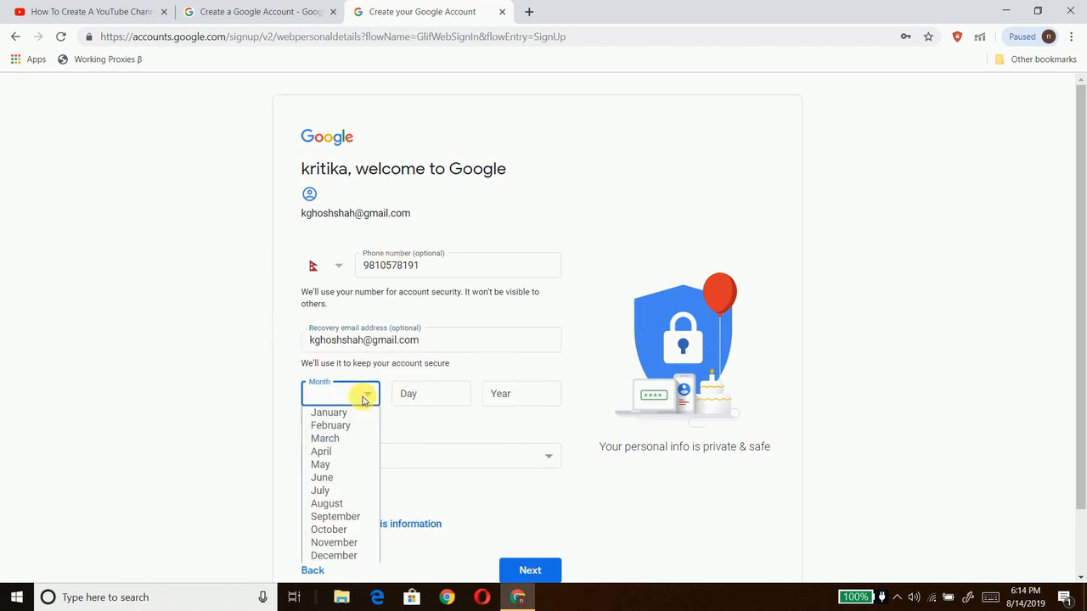
left_click(350, 452)
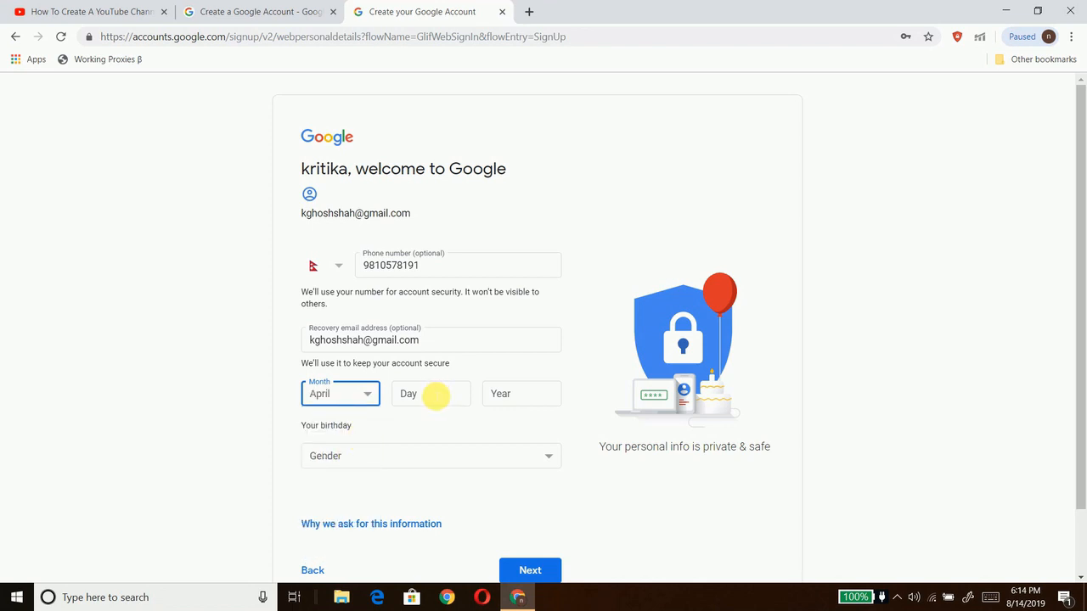
left_click(435, 395)
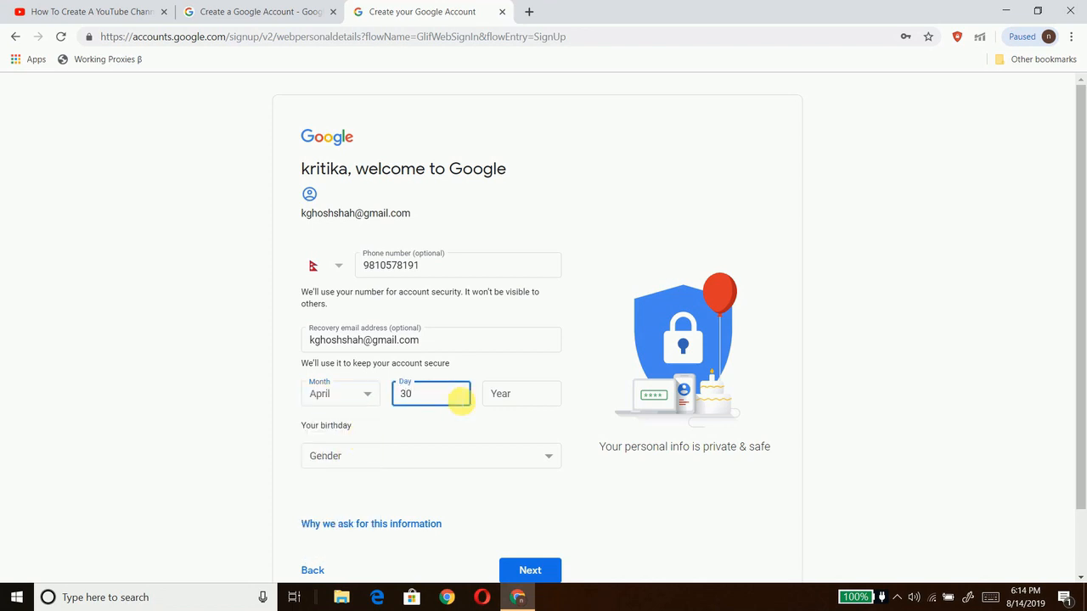
left_click(499, 399)
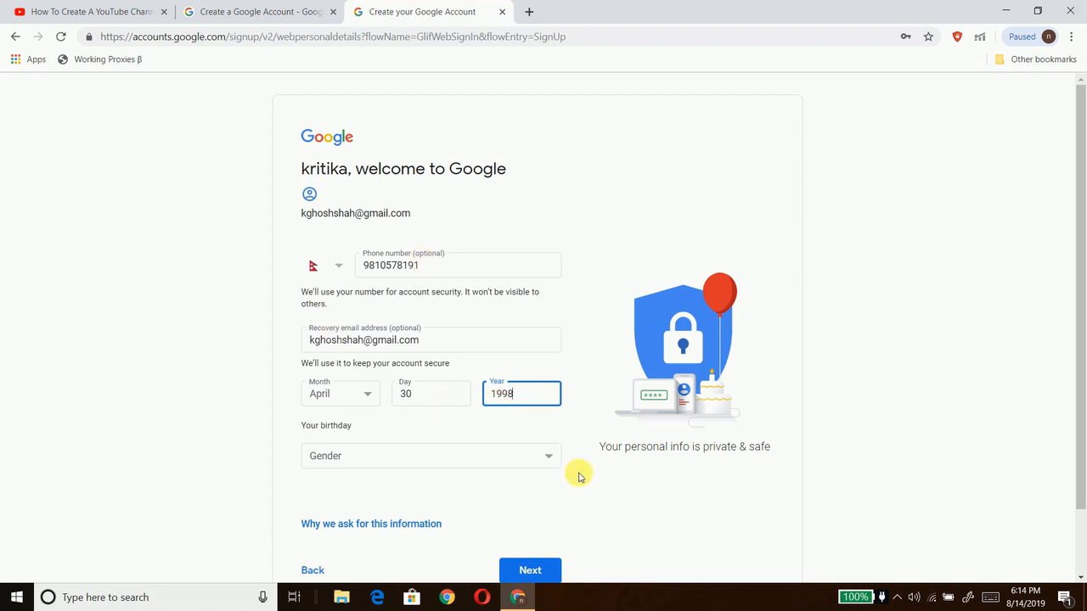
left_click(550, 459)
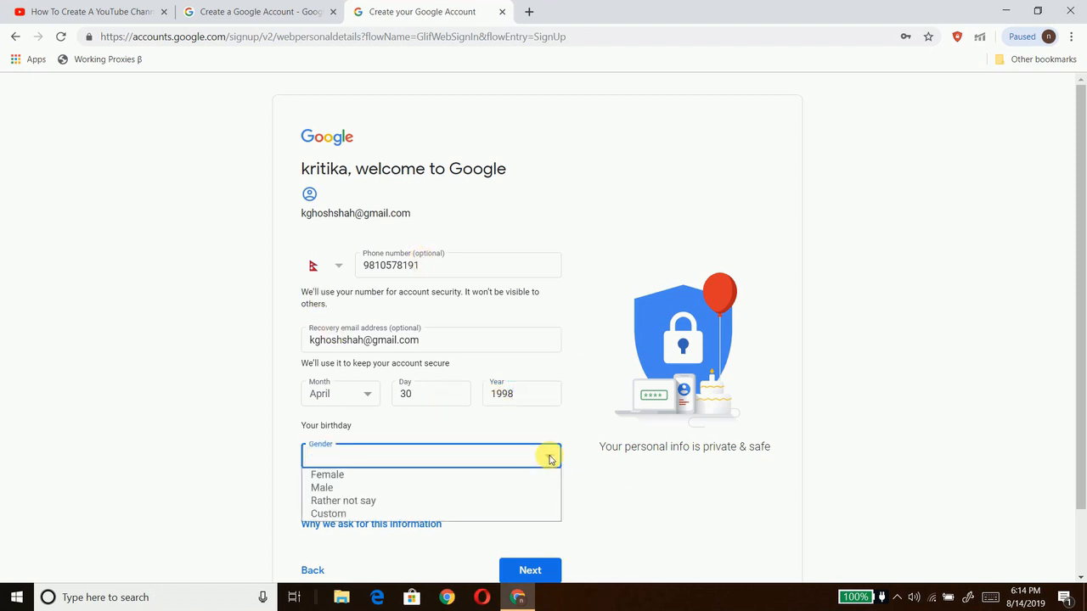
left_click(506, 475)
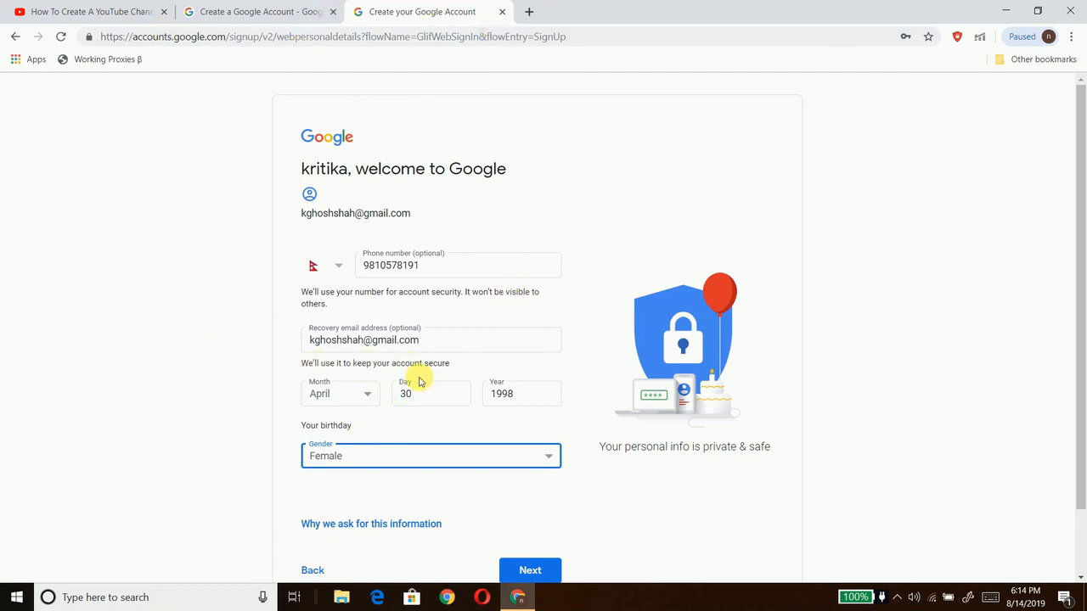
left_click(528, 569)
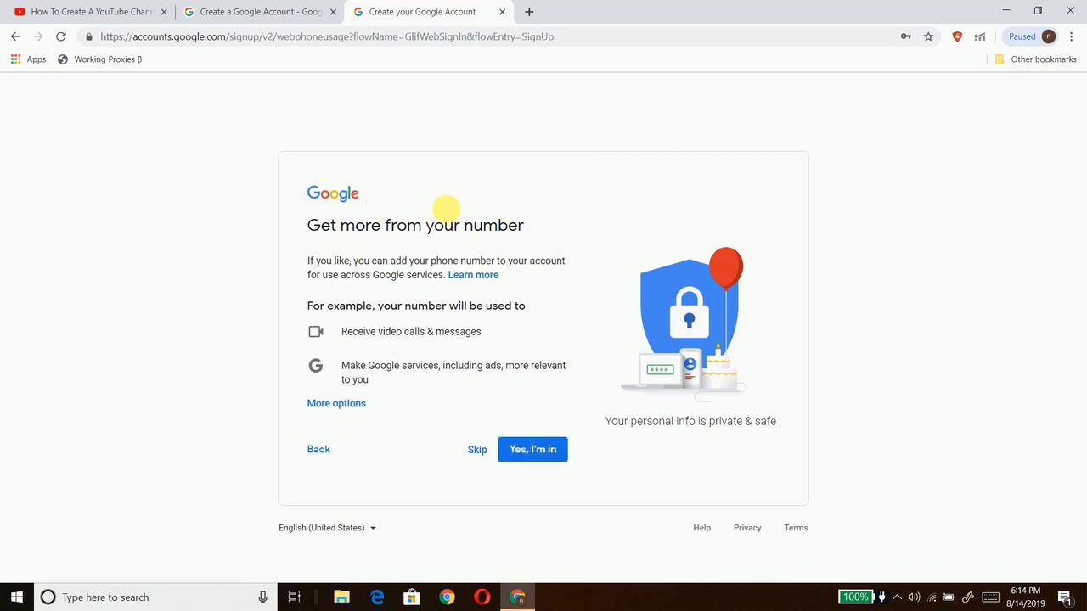
Step: Skip sharing the phone number, scroll to the end of the Privacy and Terms, and agree
left_click(483, 451)
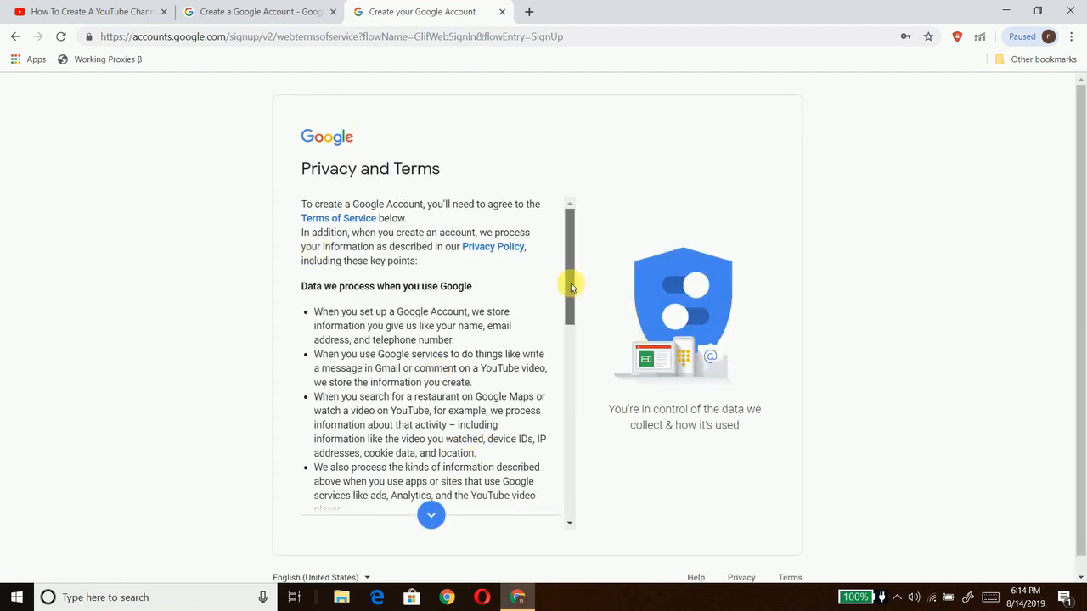
left_click_drag(573, 289, 586, 425)
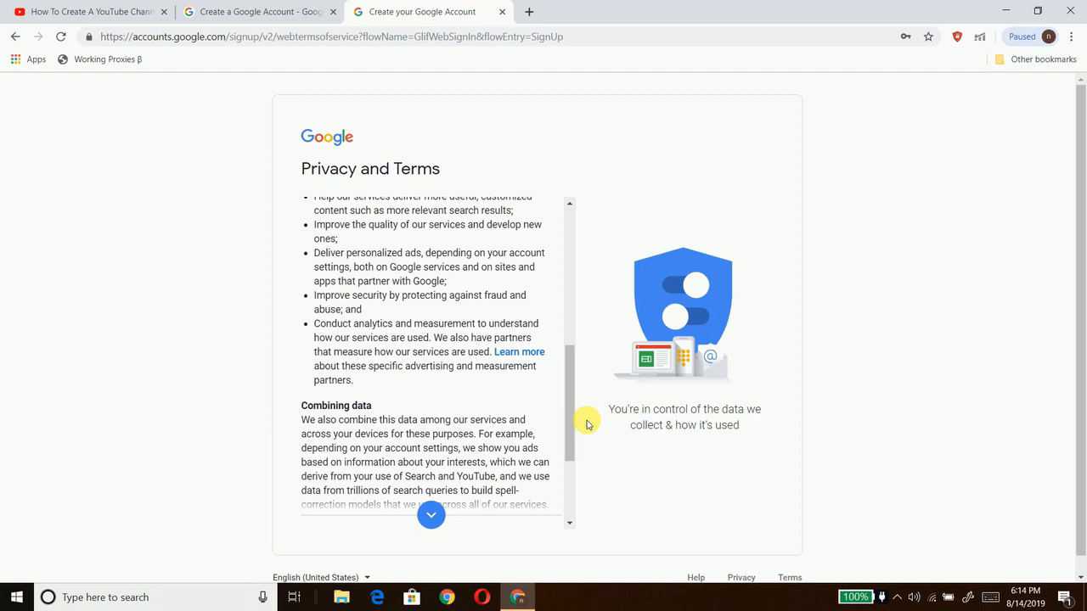
scroll(832, 333, "down", 1)
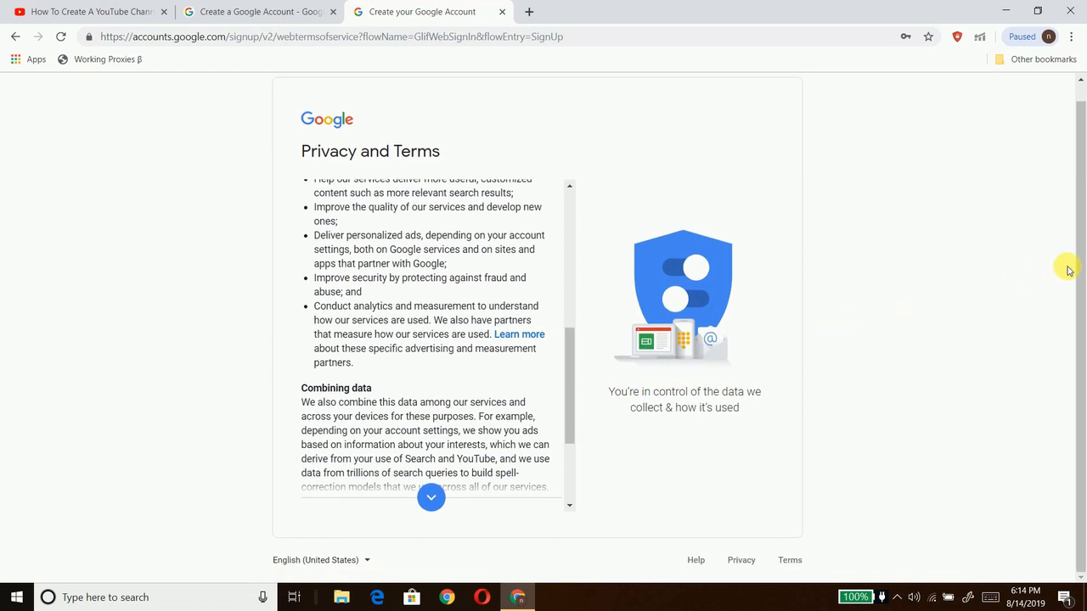
left_click(432, 498)
left_click(431, 498)
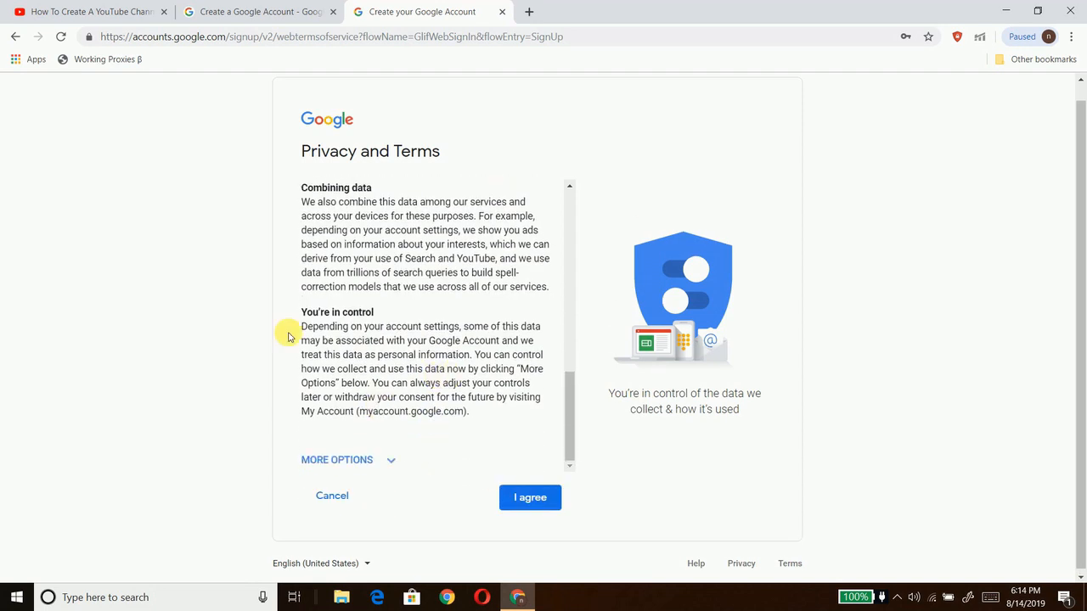
left_click(537, 497)
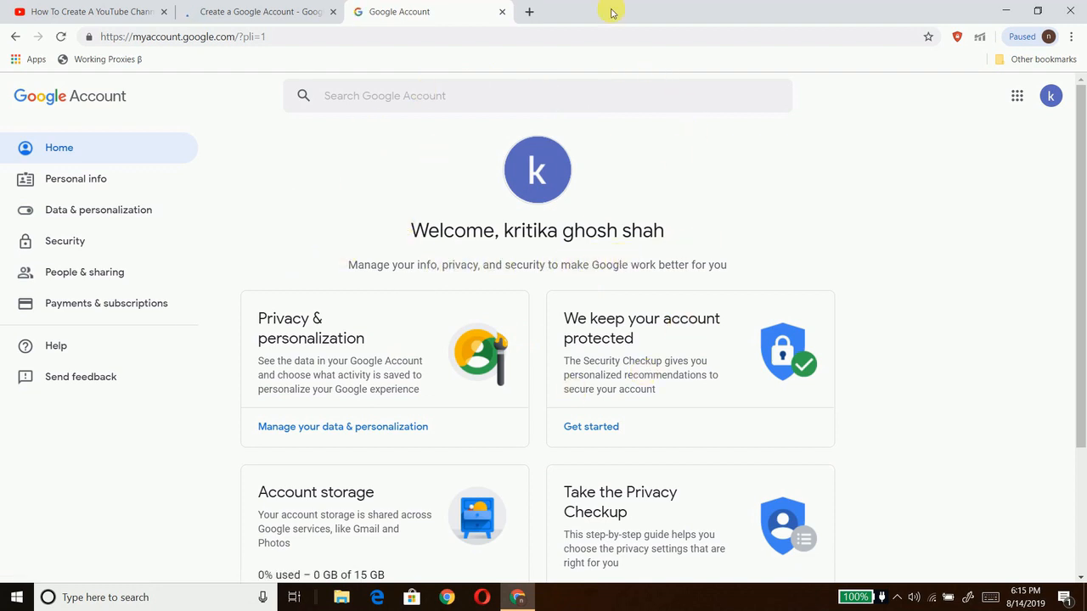
Step: Load youtube.com in a new tab and choose Your channel from the account avatar menu
left_click(530, 12)
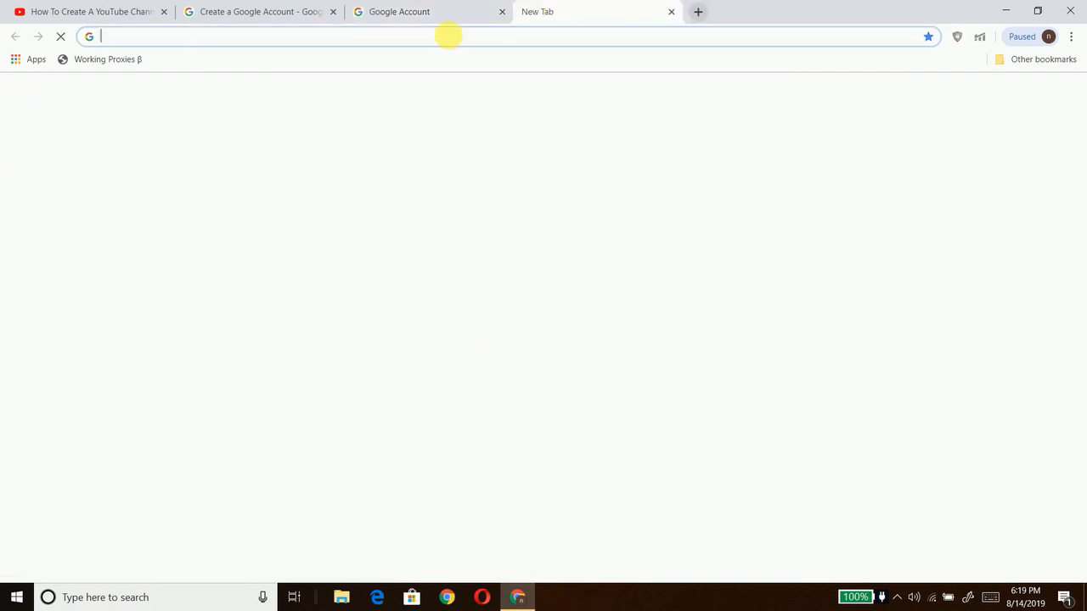
type("youtube.com")
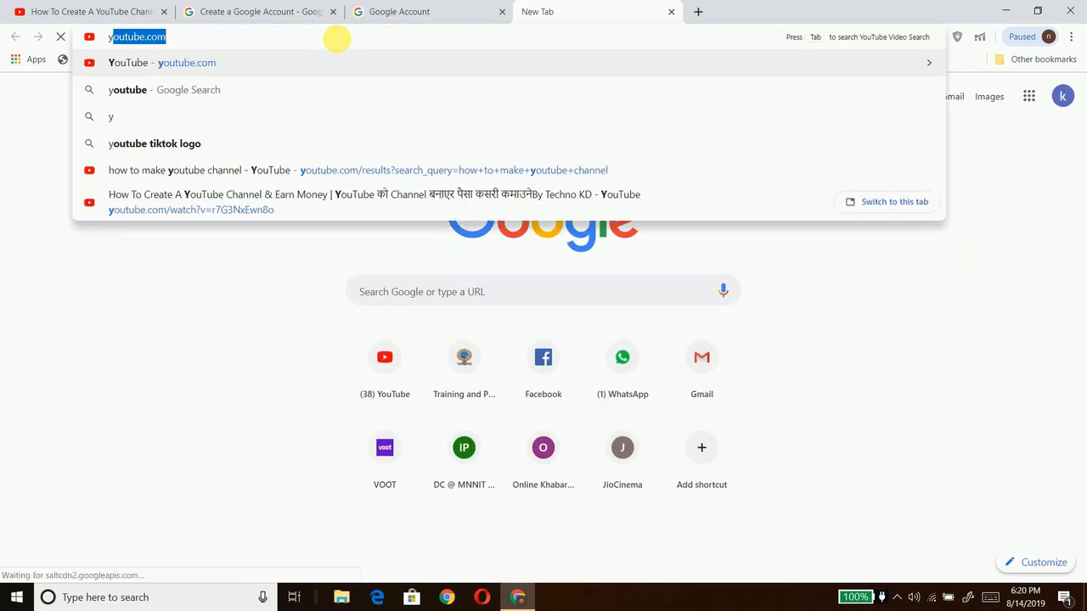
key("Return")
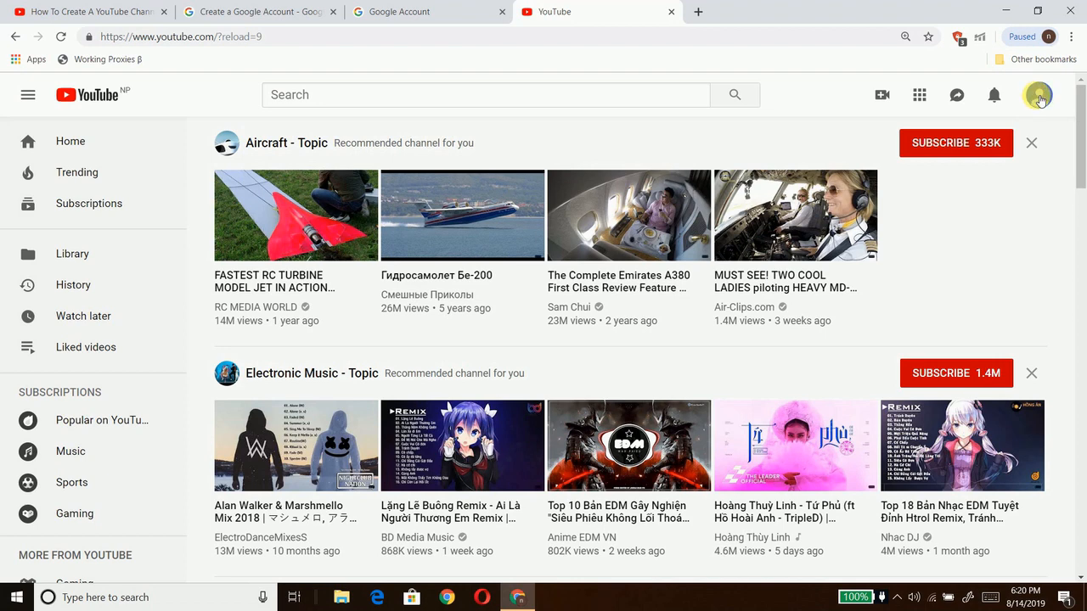
left_click(1037, 96)
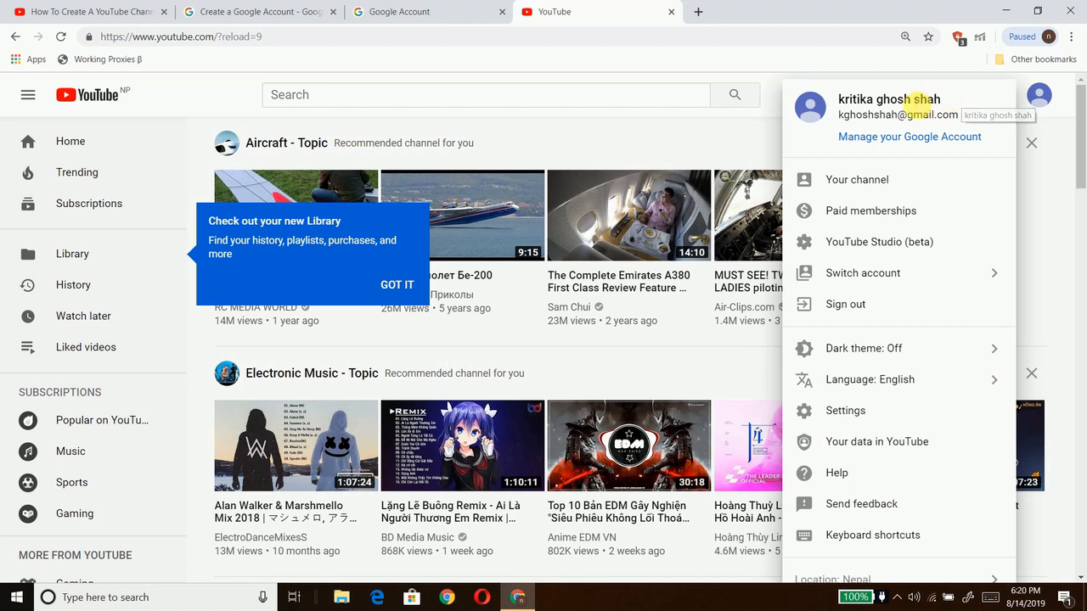
left_click(471, 17)
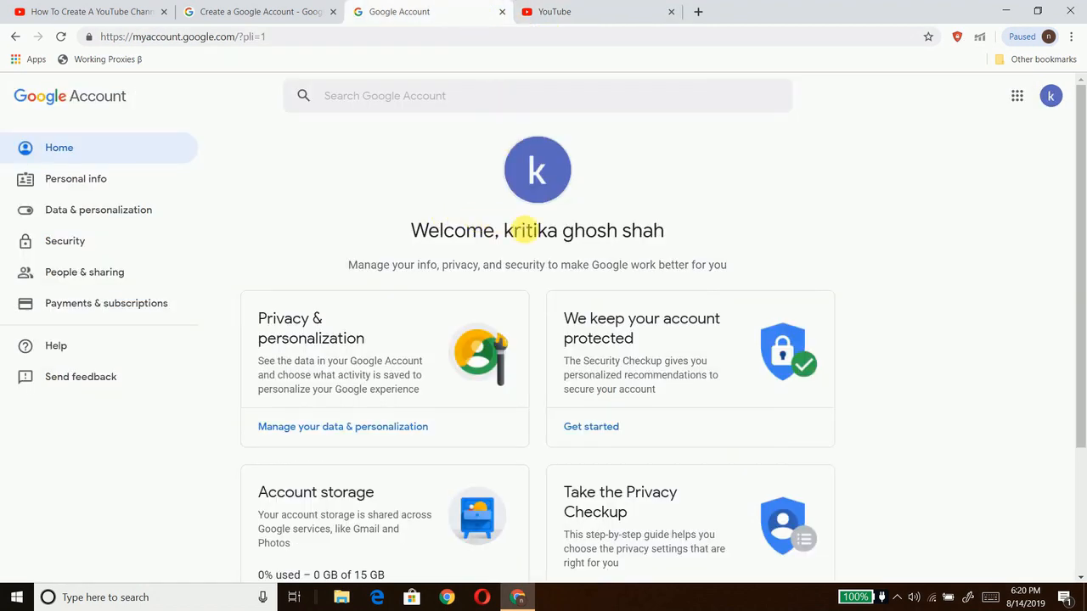
left_click(607, 16)
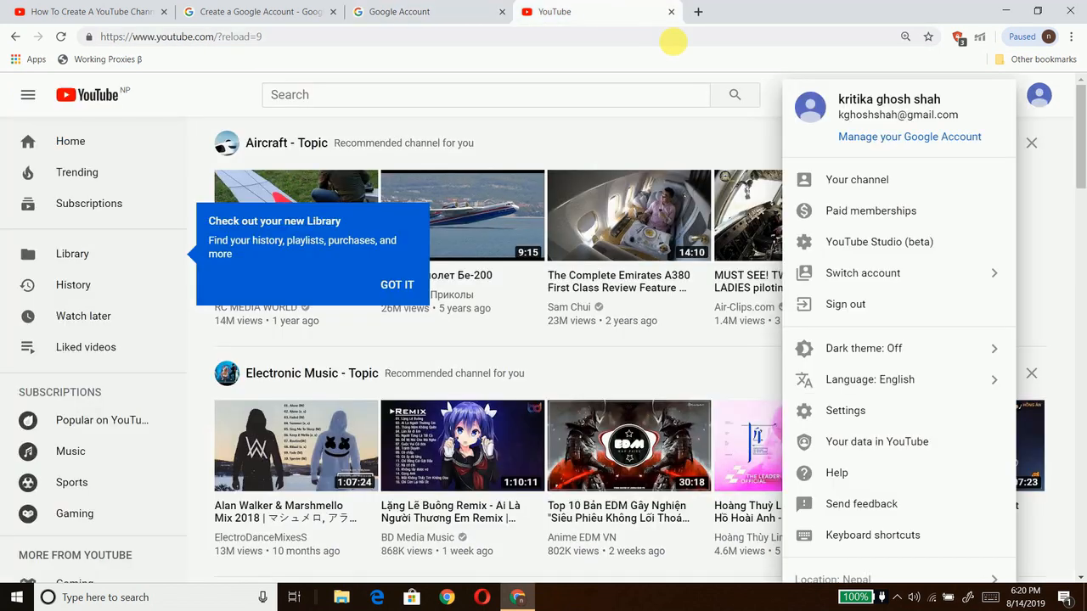
left_click(856, 183)
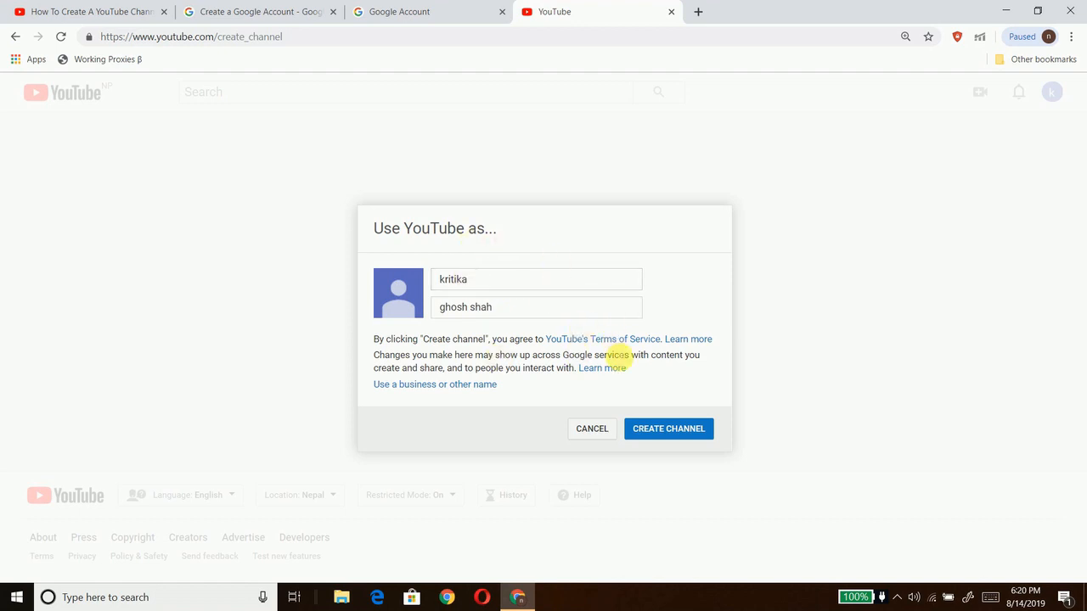
Step: Confirm CREATE CHANNEL to make the channel under the account's own first and last name
left_click(680, 431)
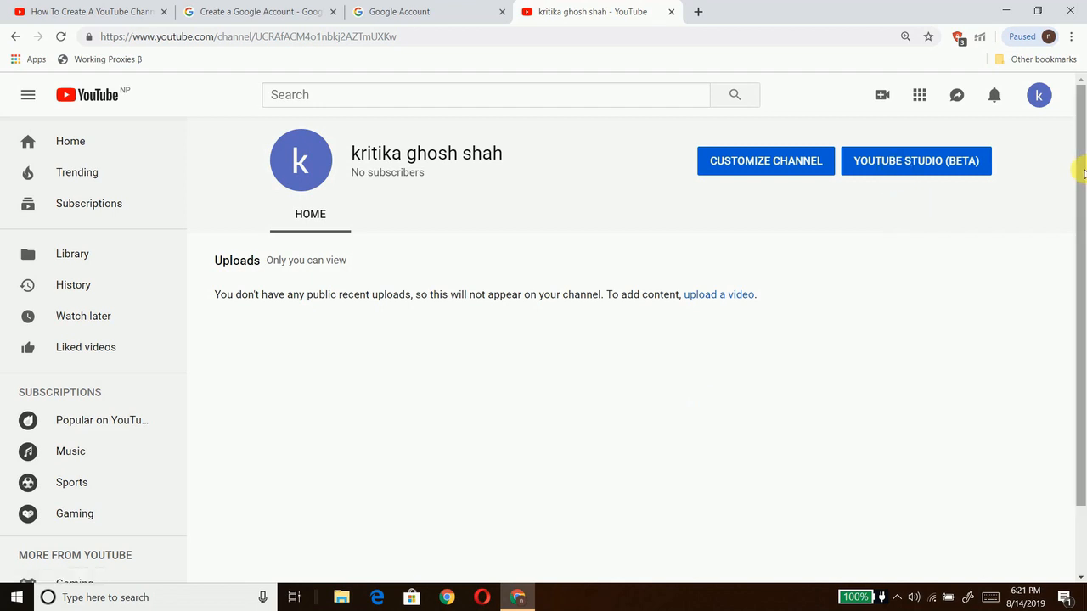
left_click_drag(1083, 174, 910, 286)
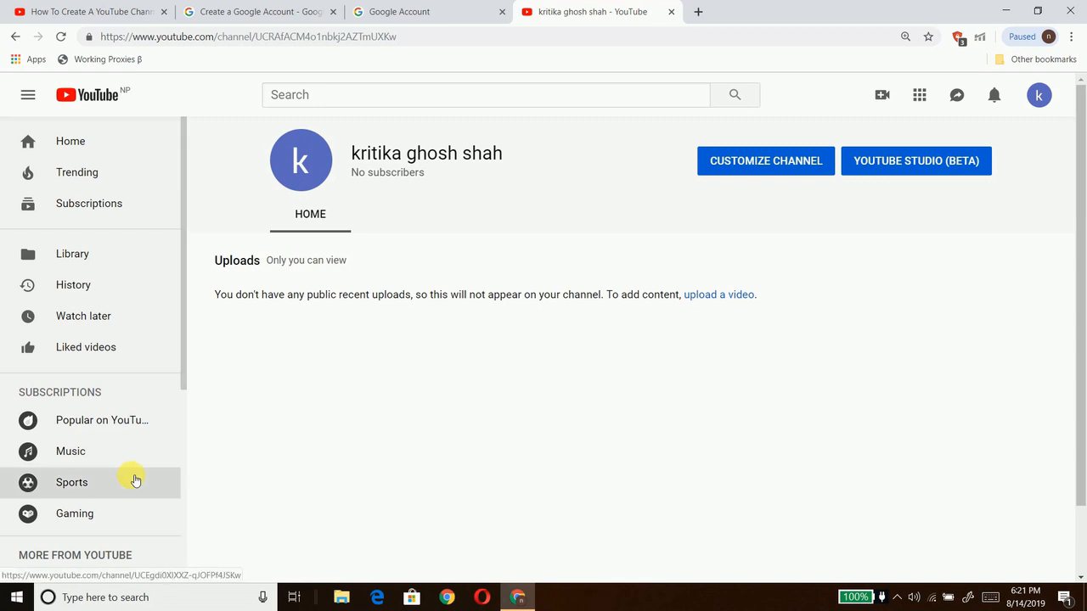
scroll(135, 481, "down", 2)
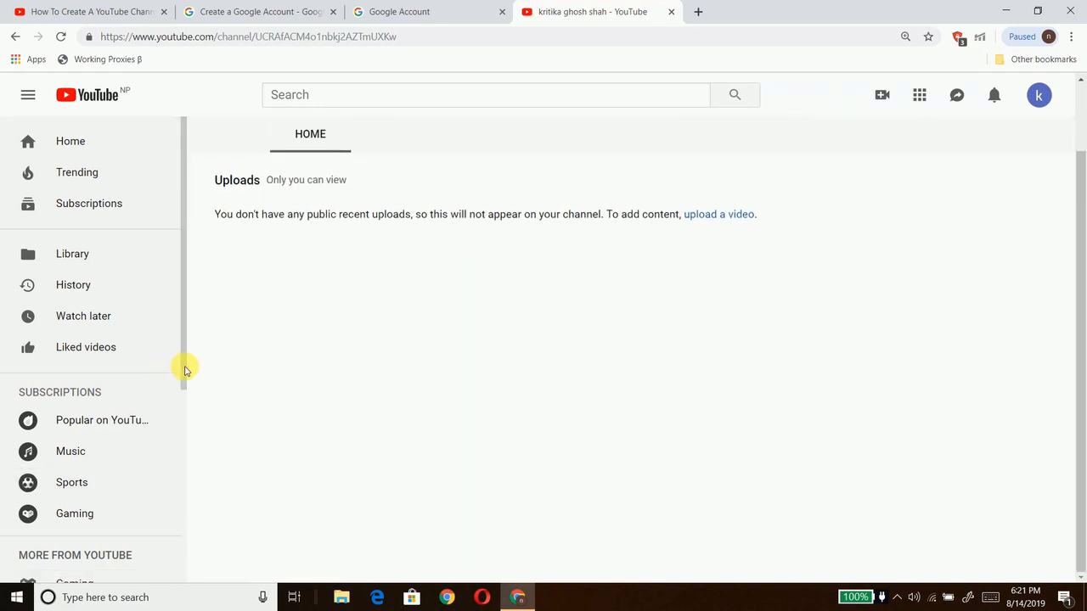
left_click_drag(185, 370, 190, 512)
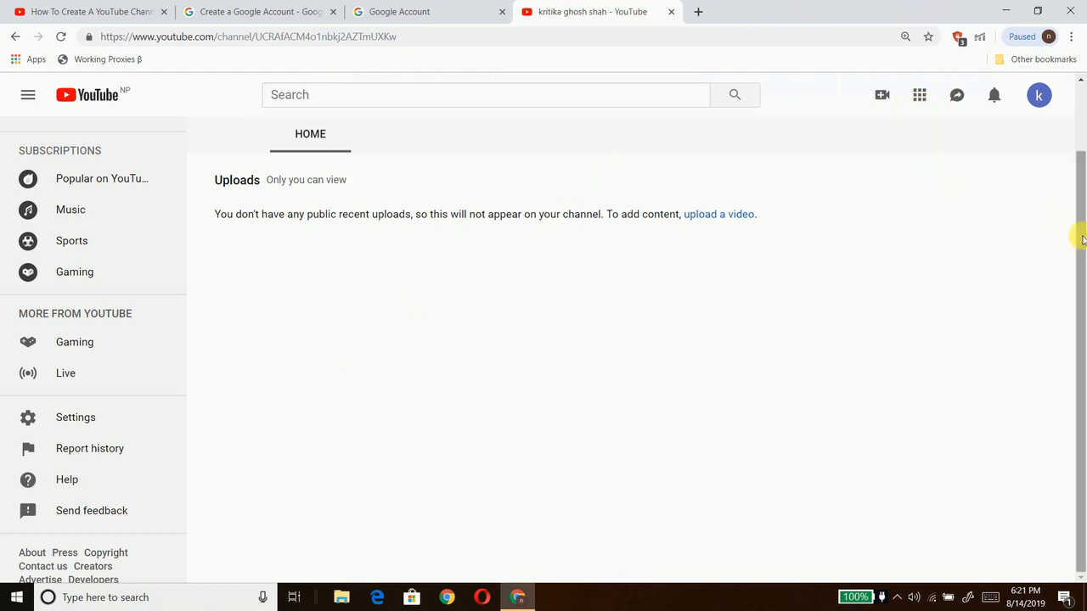
left_click_drag(1077, 235, 1075, 141)
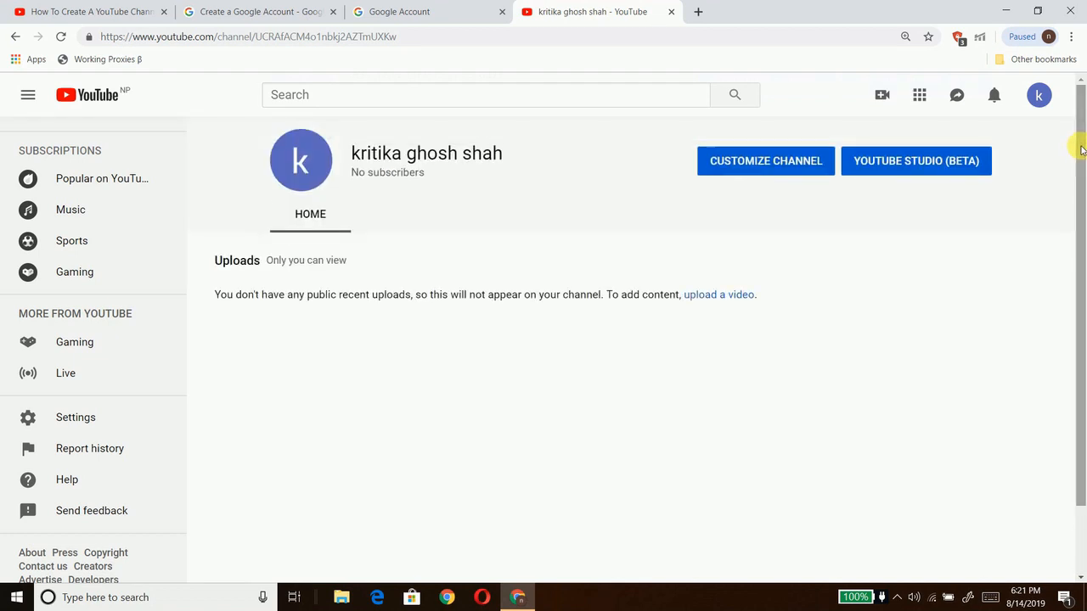
Step: Open YouTube Studio (beta), dismiss its welcome and upload-tool tips, and choose Creator Studio Classic
left_click(924, 159)
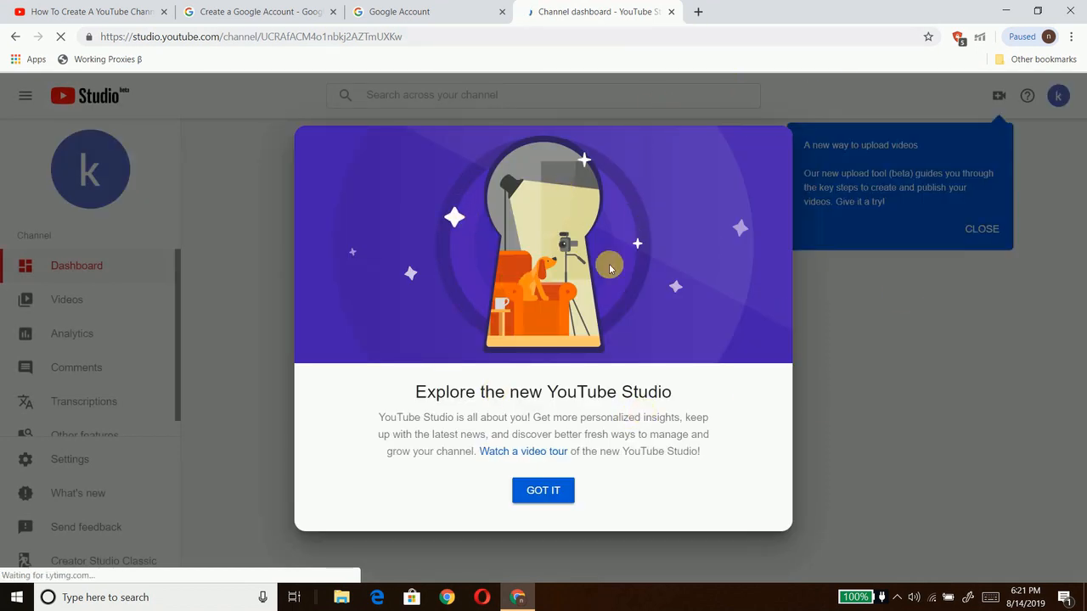
left_click(545, 493)
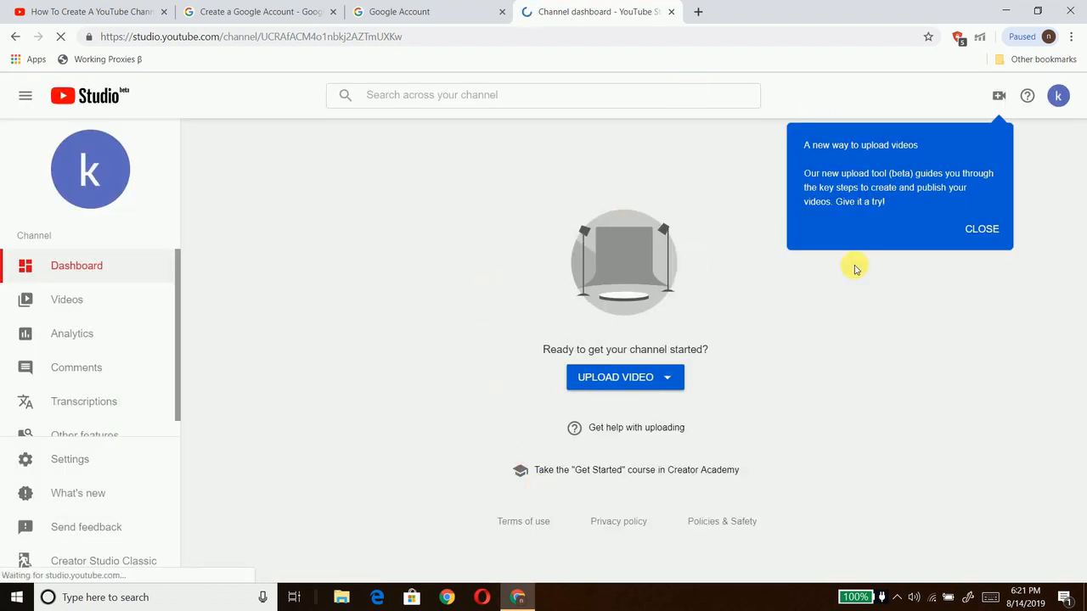
left_click(977, 230)
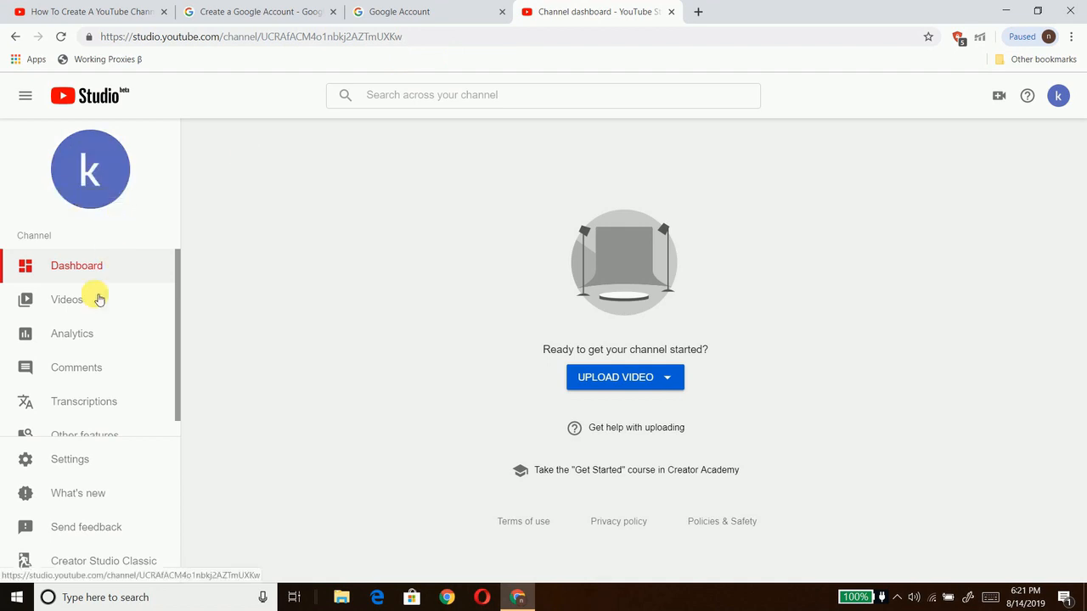
left_click(100, 556)
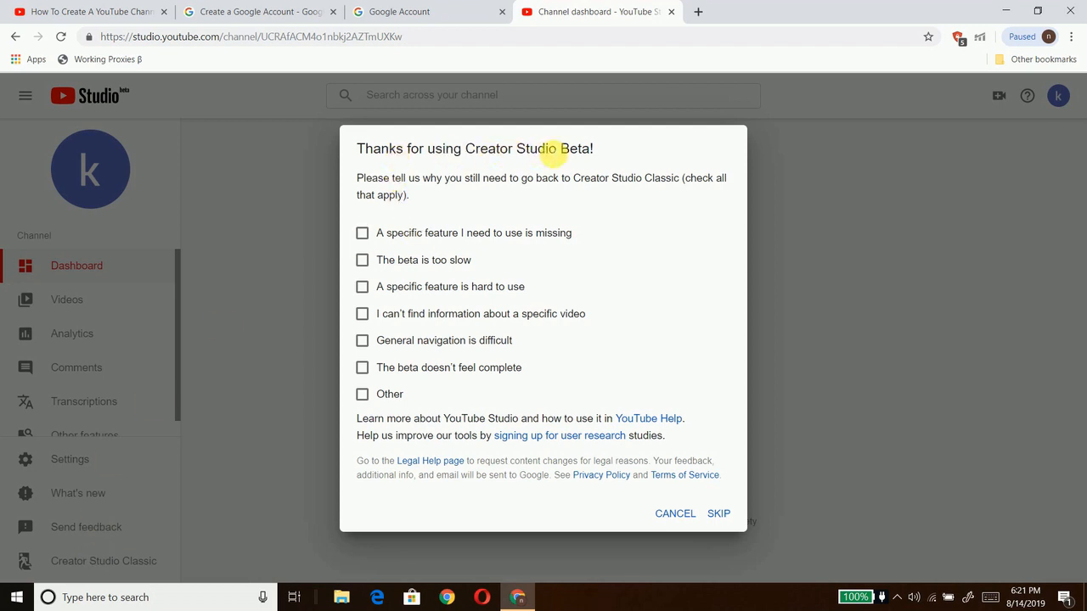
Step: Skip the Classic feedback survey, dismiss the dashboard tip, and open the Channel Status and Features page
left_click(719, 514)
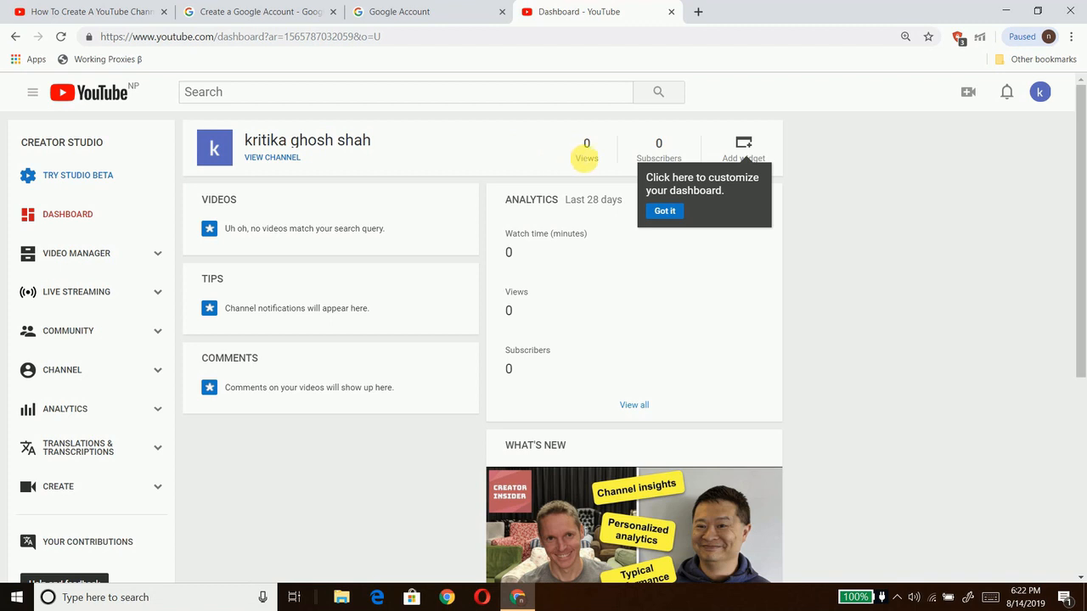
left_click(665, 211)
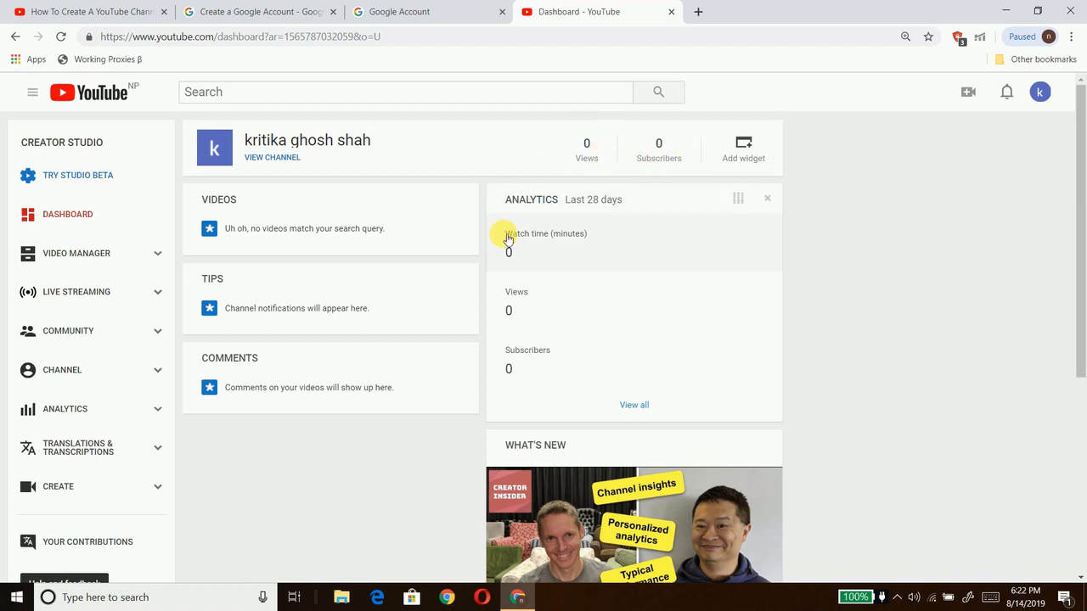
mouse_move(467, 286)
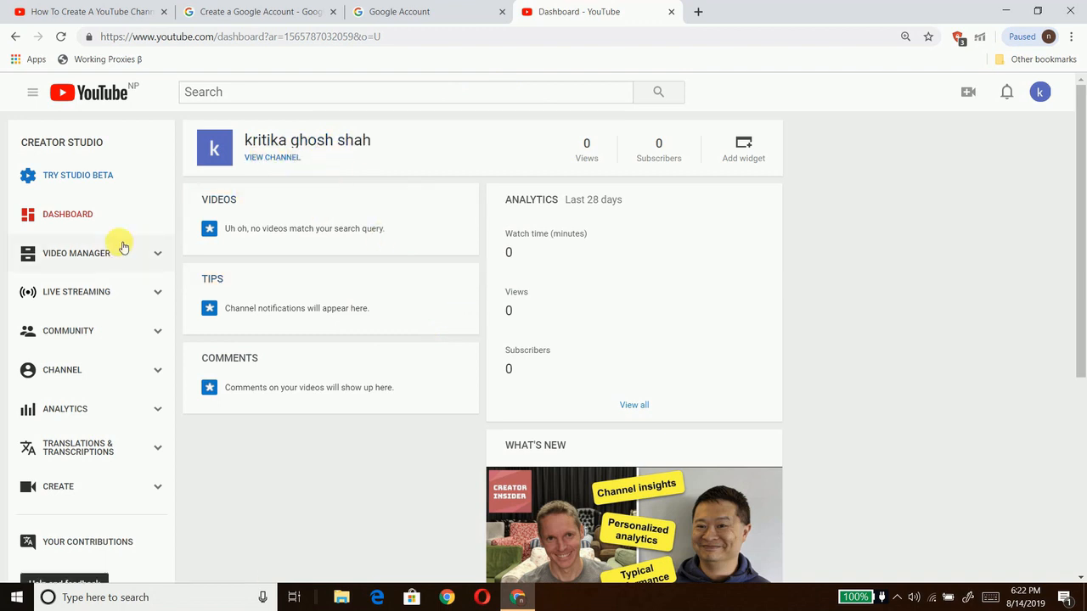
left_click(78, 362)
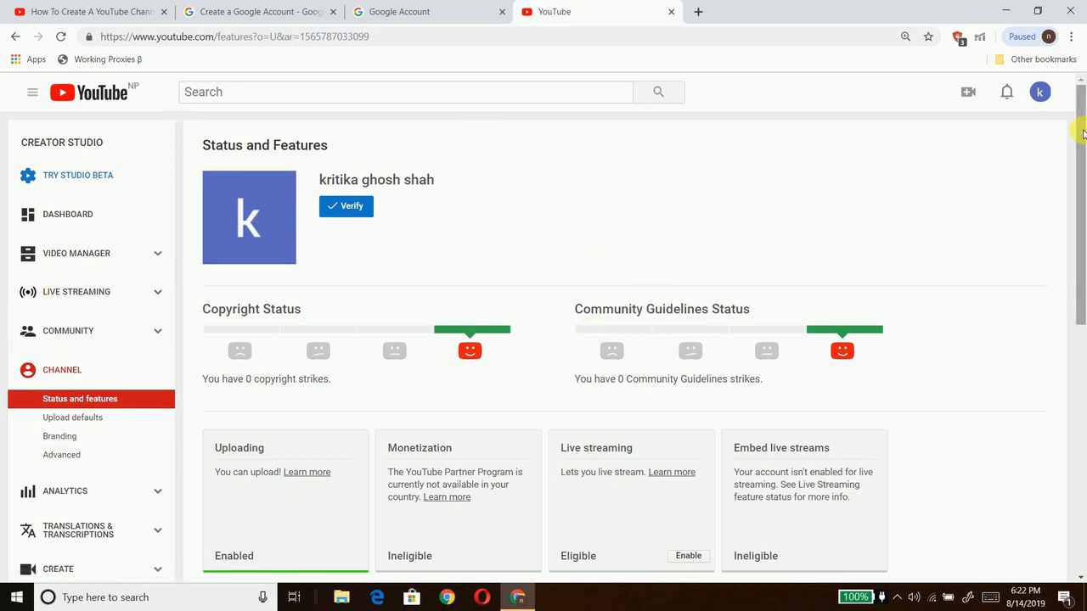
Step: Start account verification from the Status and Features page to reach phone verification
left_click_drag(1082, 133, 1080, 175)
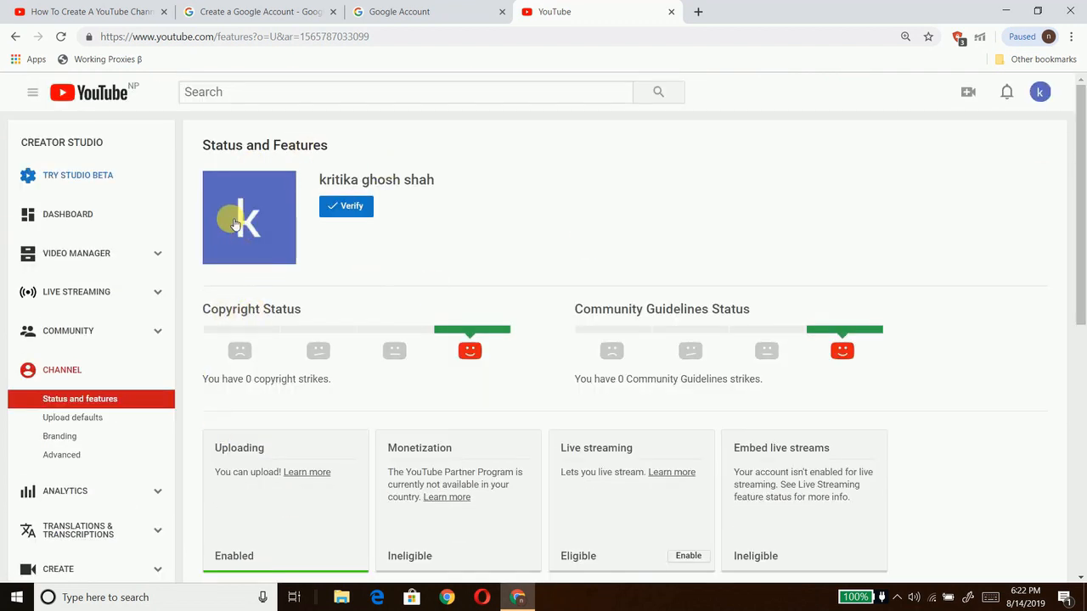
left_click(358, 208)
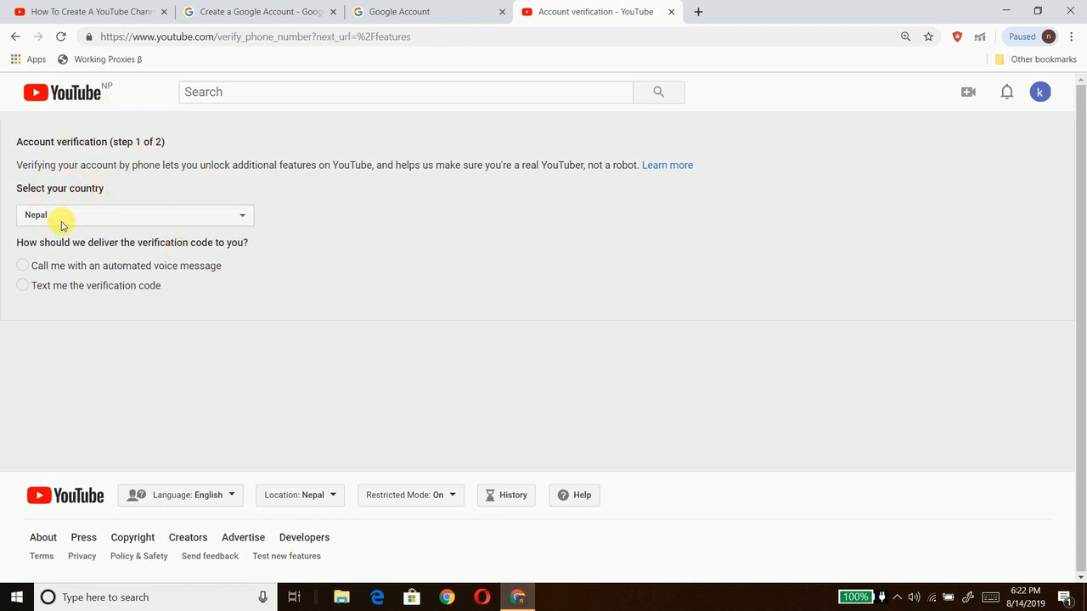
Step: Choose text-message delivery for the verification code and submit the account's phone number
left_click(23, 286)
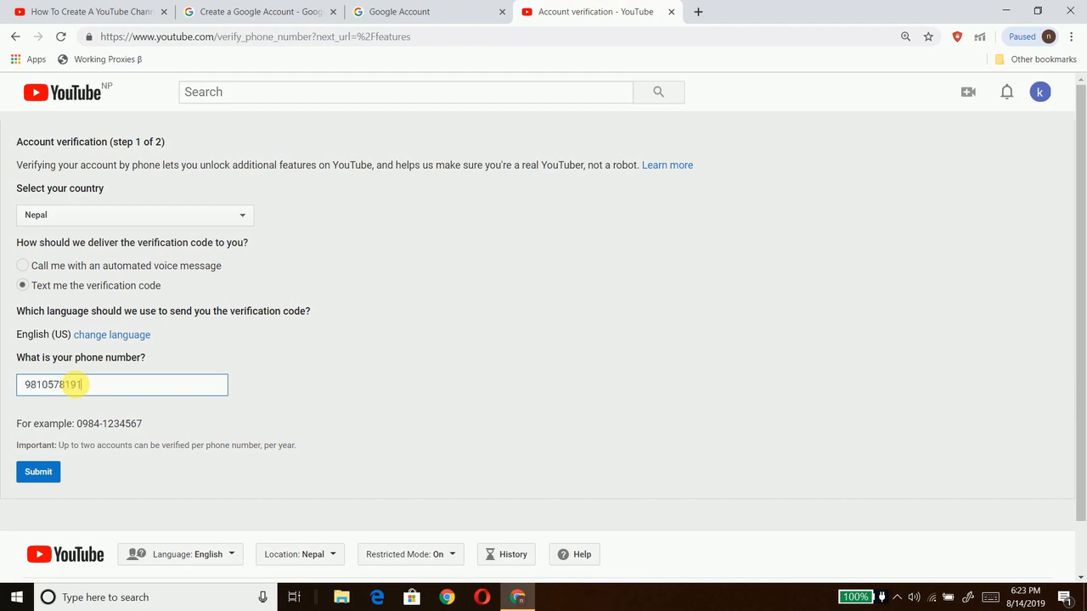
left_click(112, 335)
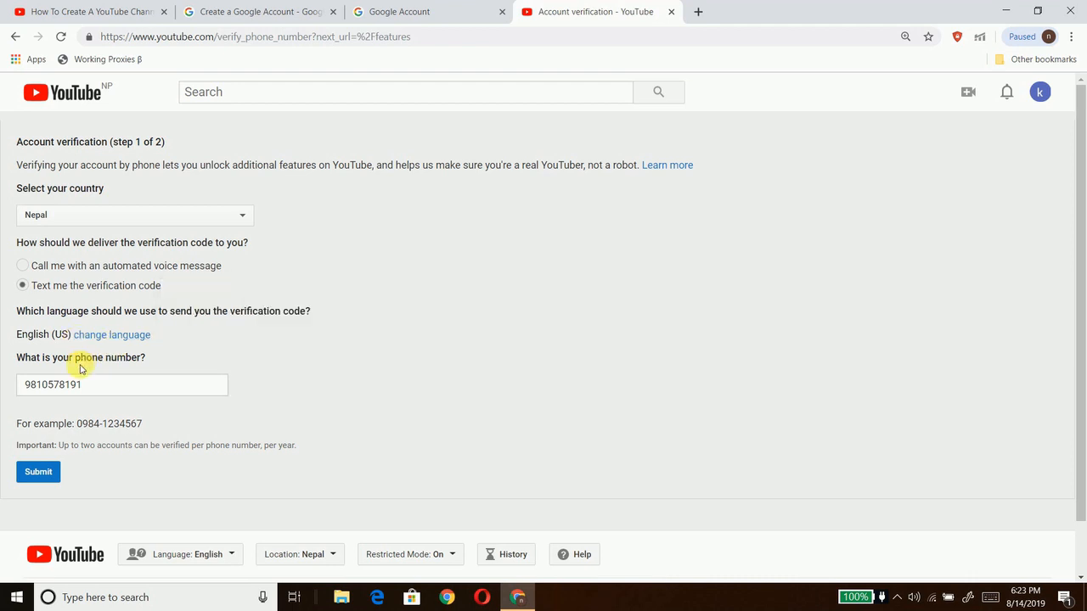
left_click(46, 477)
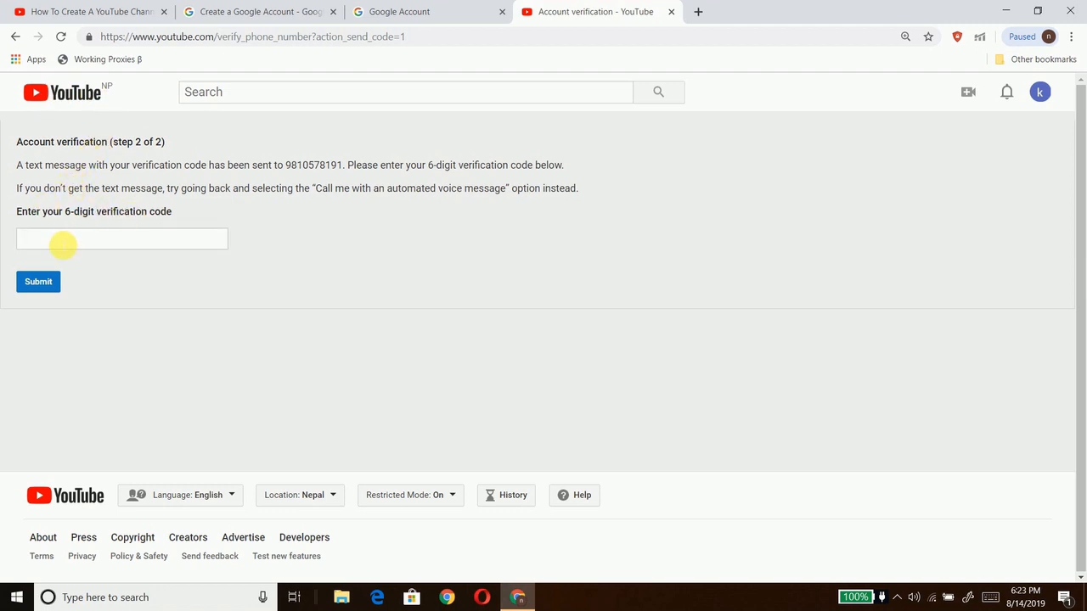
Step: Enter the 6-digit texted code, submit it, and continue past the Verified confirmation
left_click(63, 244)
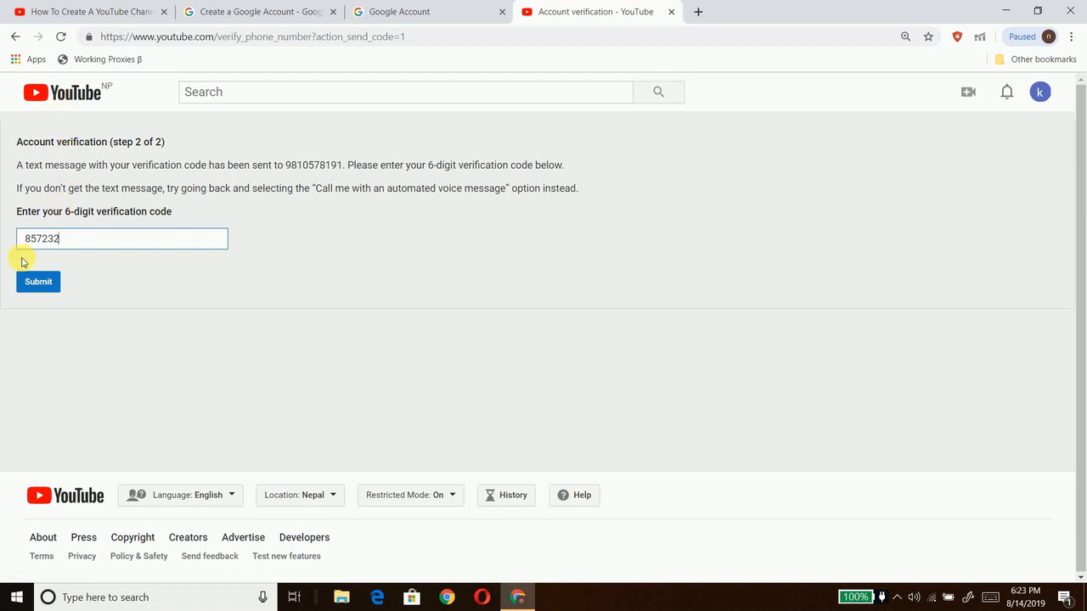
left_click(31, 281)
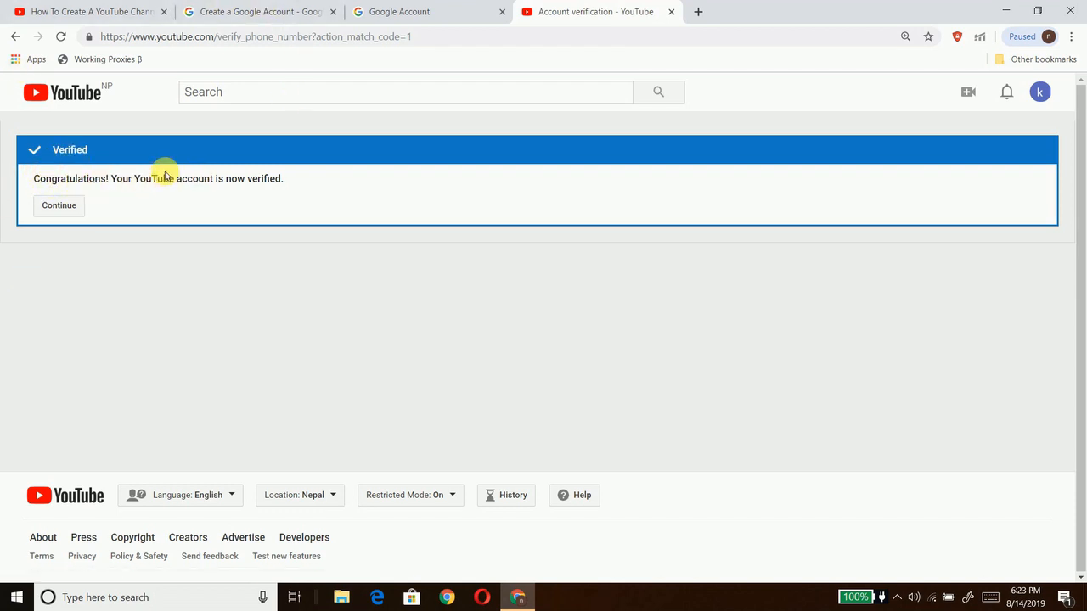
left_click(57, 206)
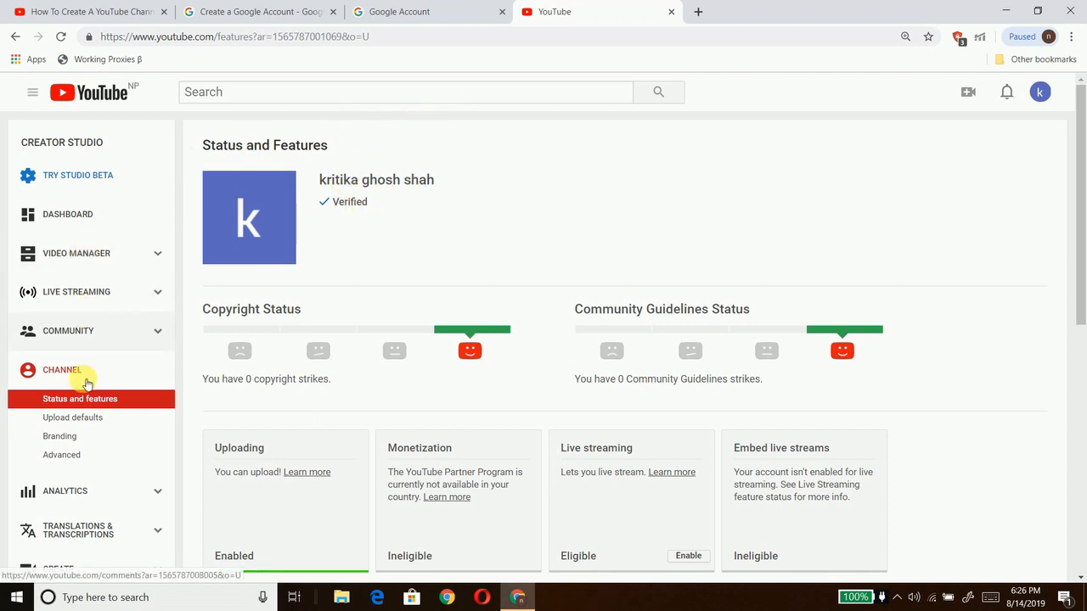
Step: Edit the channel keywords in Advanced settings, save, and return to Status and features
left_click(61, 455)
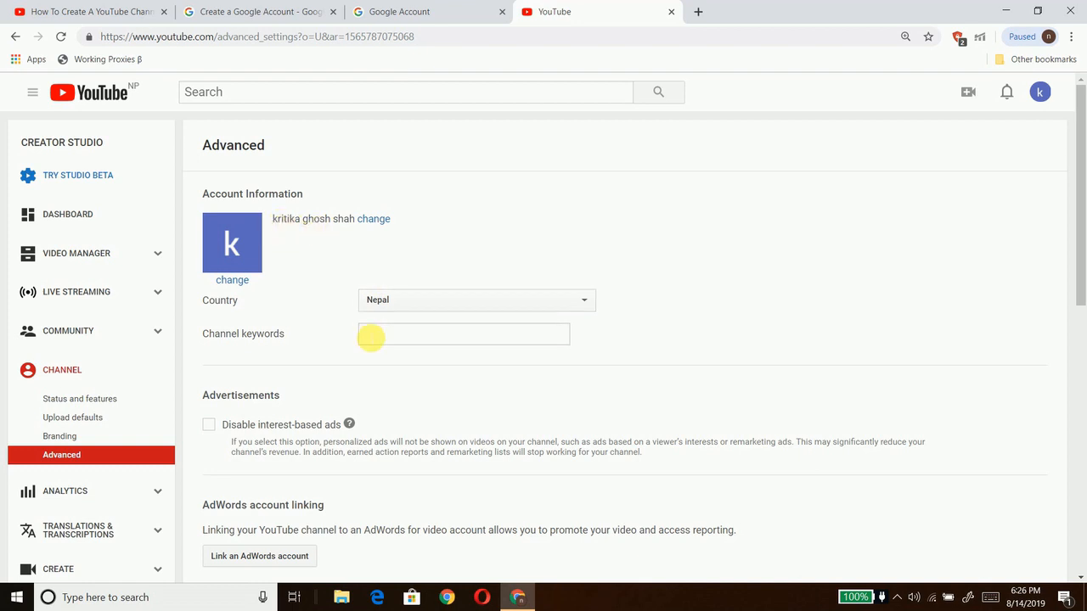
left_click(371, 336)
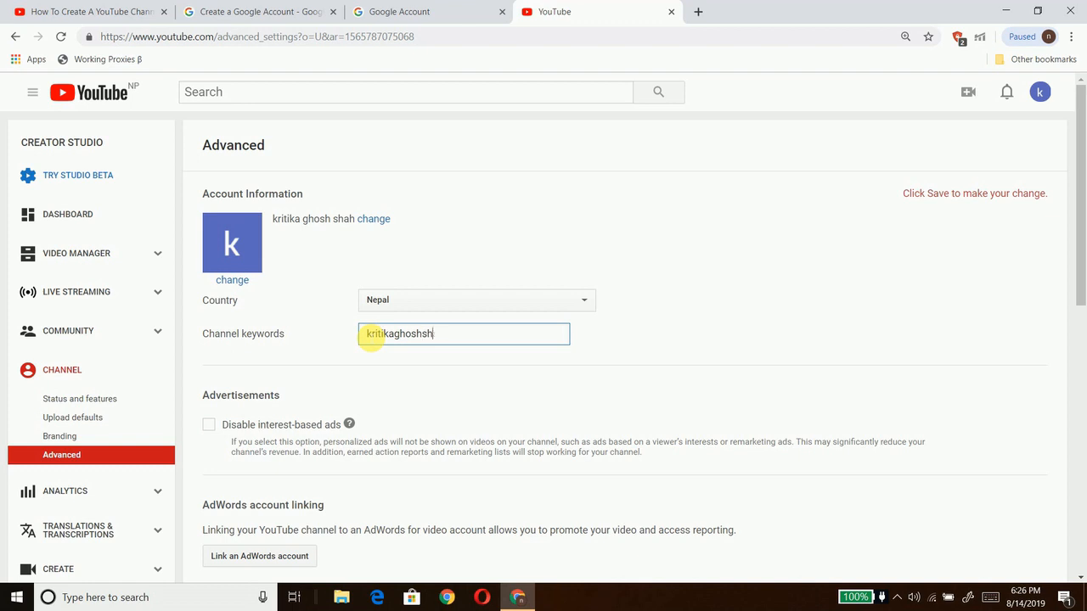
left_click(461, 360)
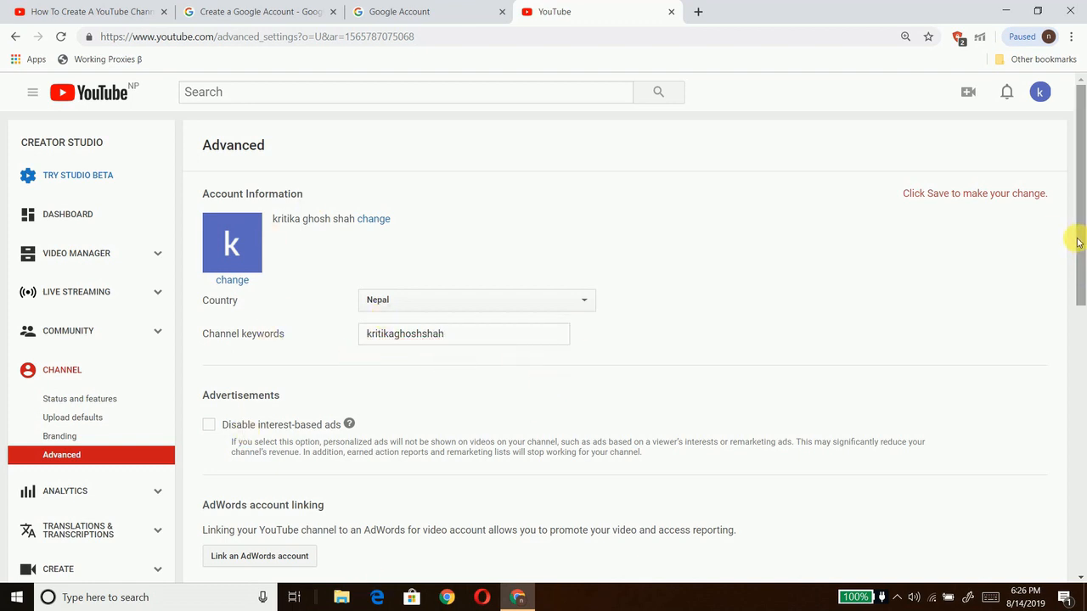
left_click_drag(1079, 243, 1079, 468)
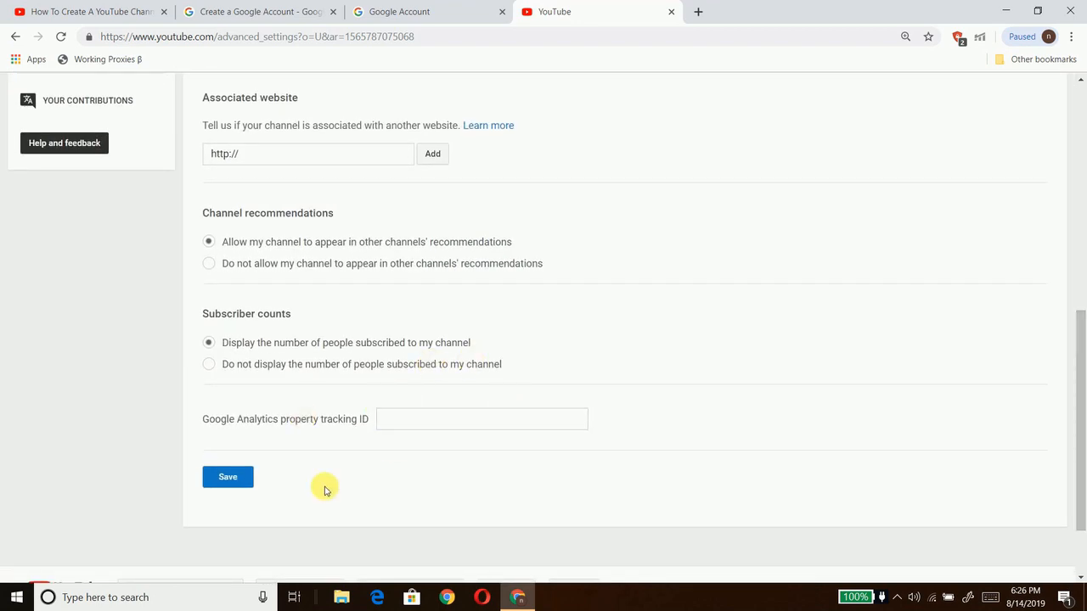
left_click(237, 478)
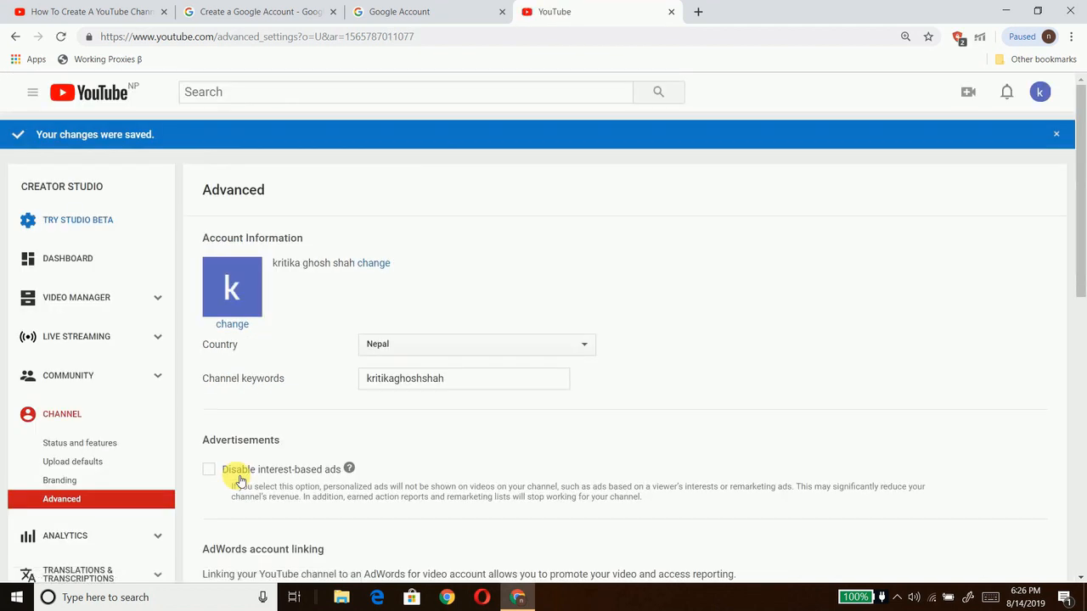
left_click(113, 418)
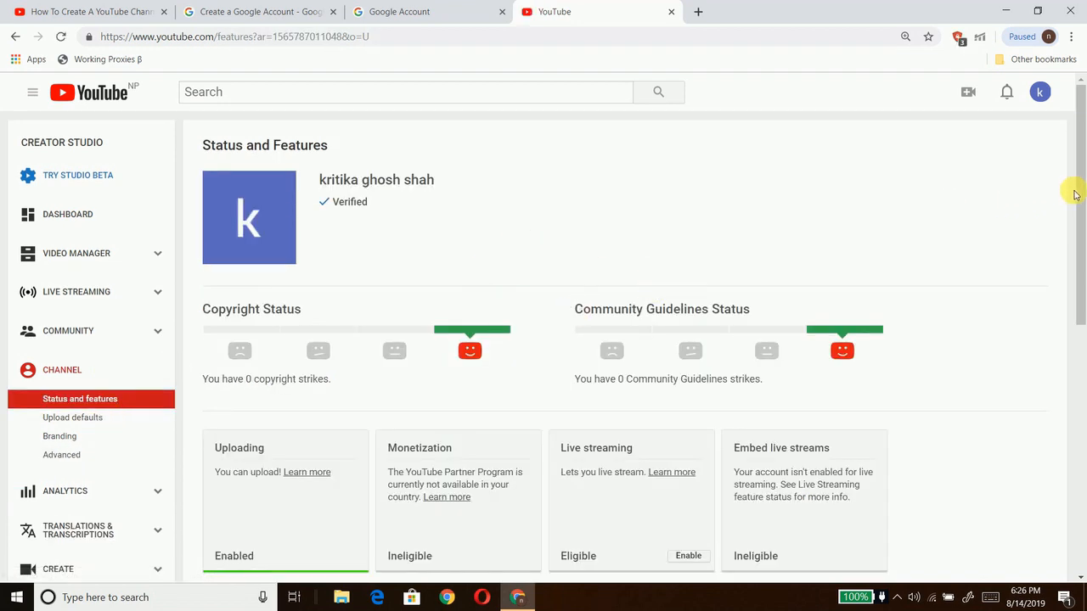
Step: Change the channel country from Nepal to India in Advanced settings and save
left_click_drag(1075, 196, 1076, 246)
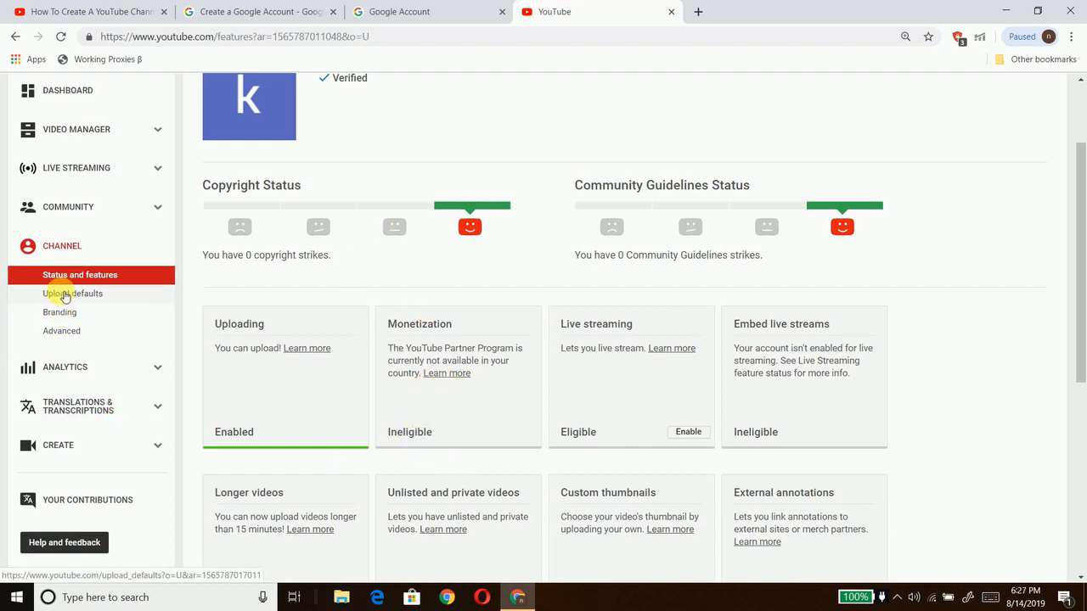
left_click(64, 338)
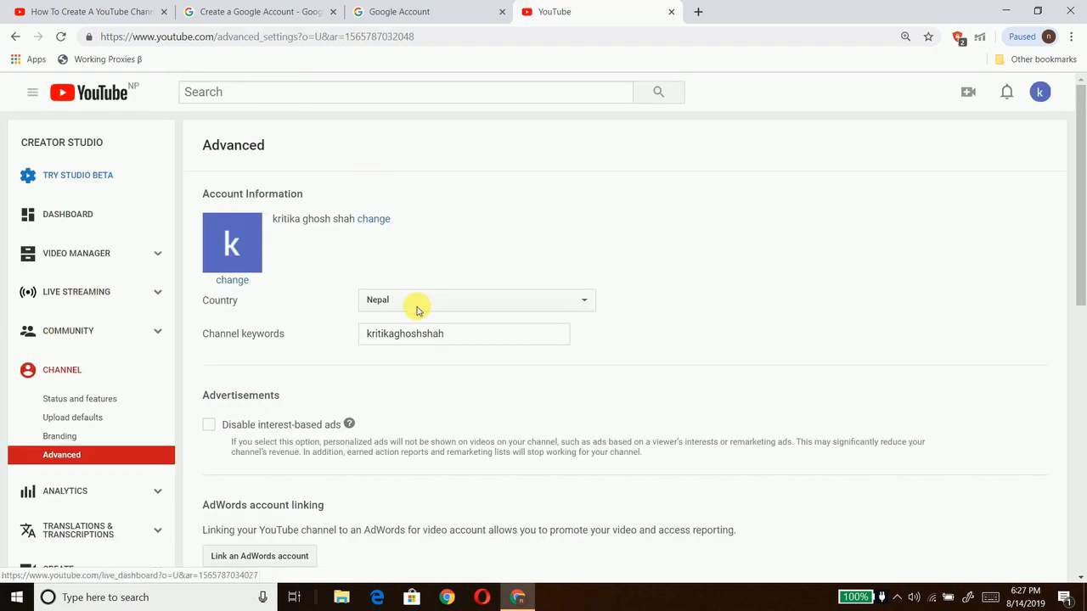
left_click(586, 303)
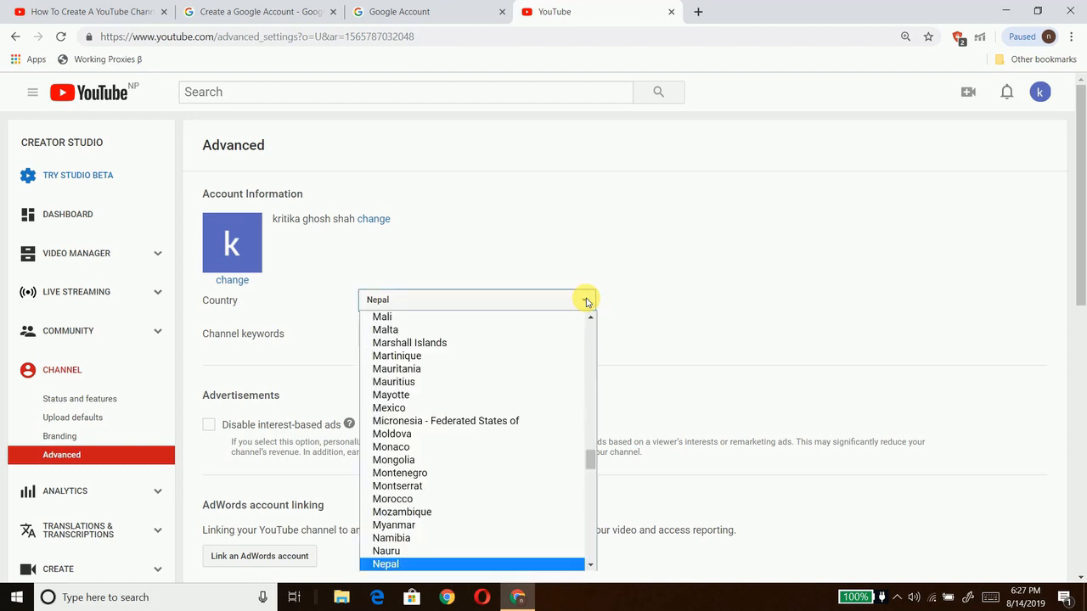
key("i")
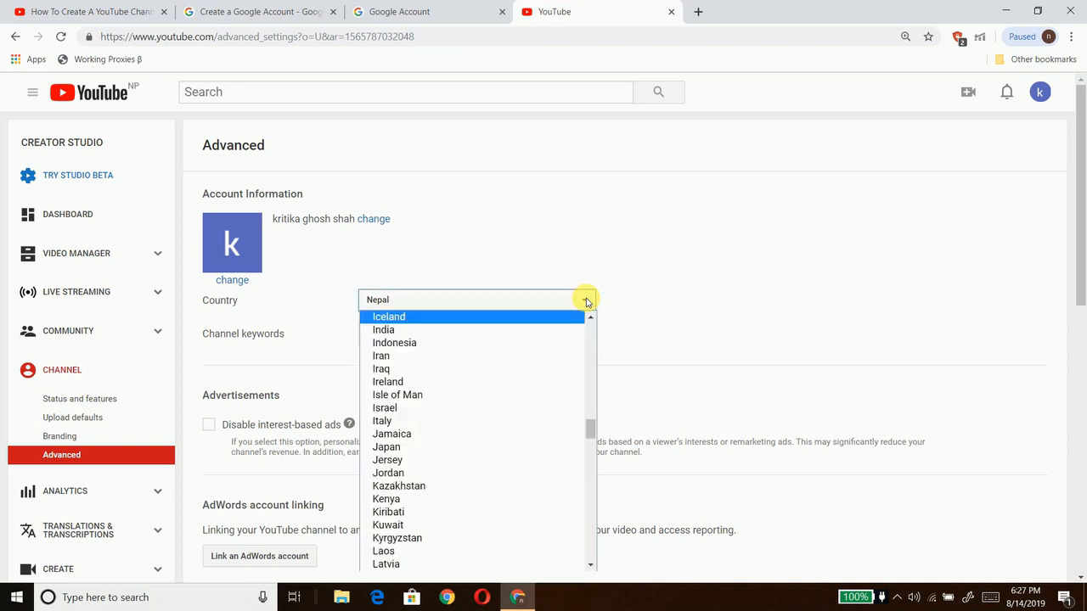
left_click(408, 336)
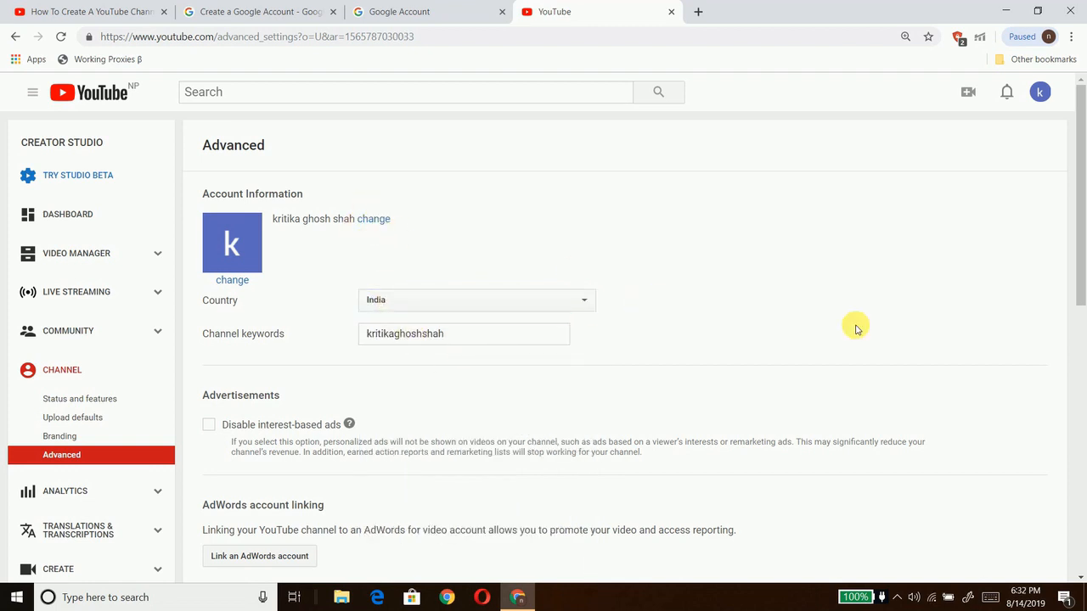
scroll(890, 338, "down", 7)
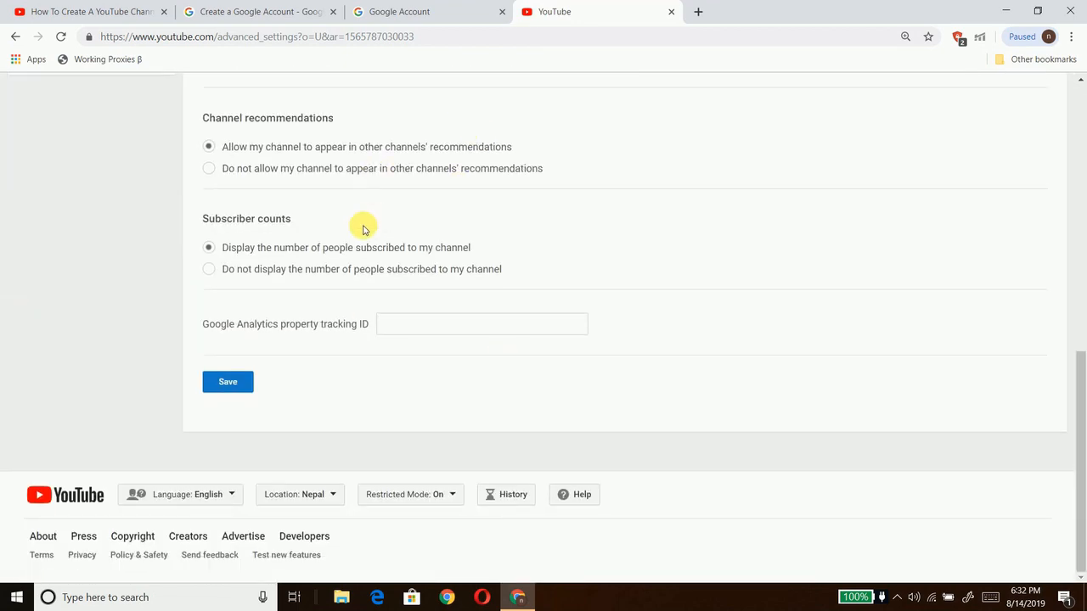
left_click(225, 383)
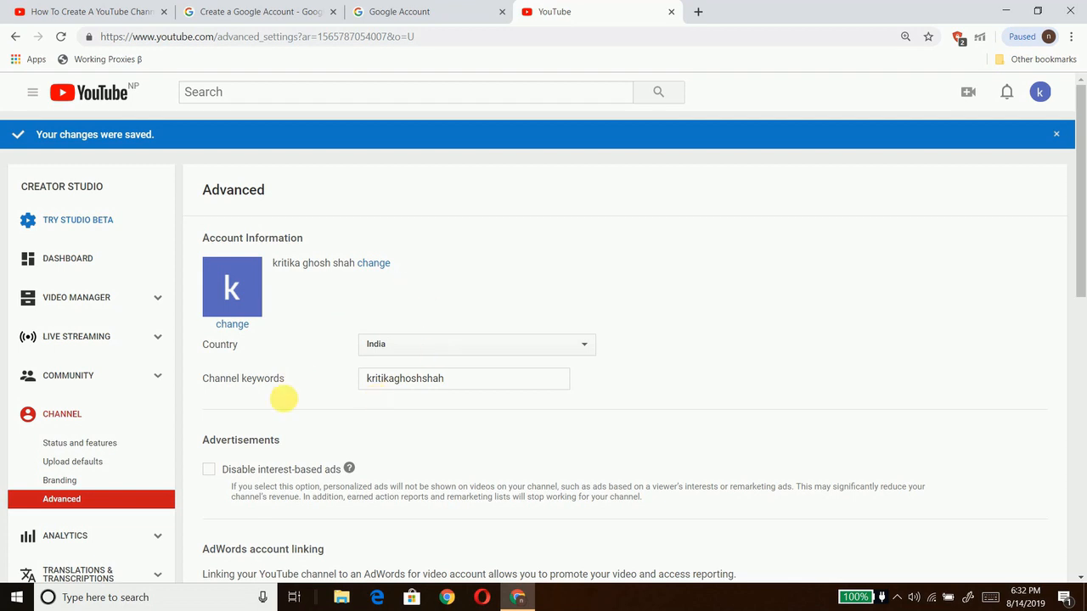
left_click(61, 420)
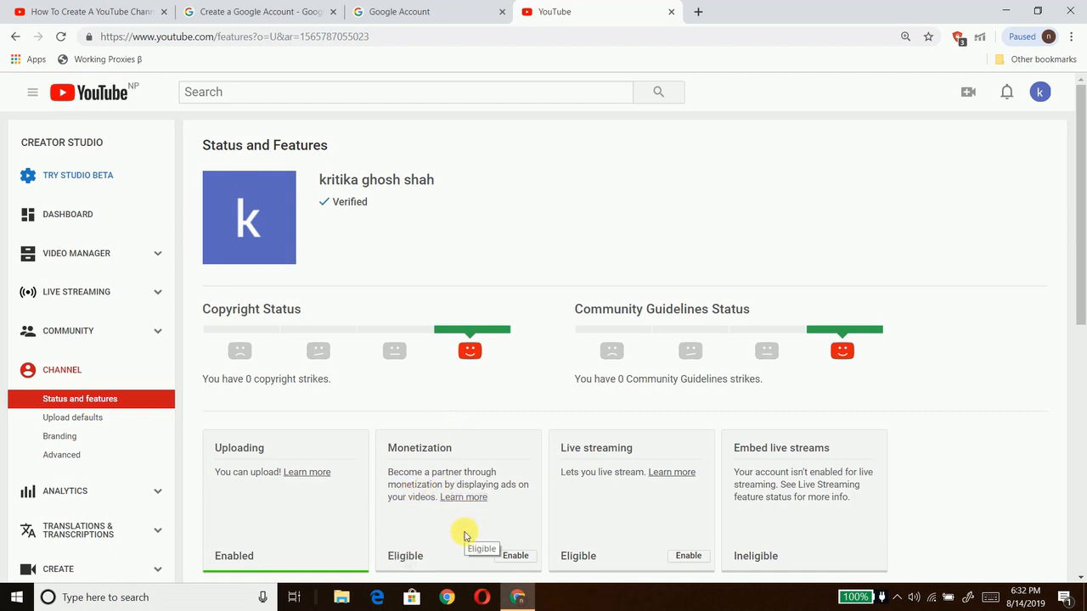
Step: Enable monetization and begin the YouTube Partner Program terms step
left_click(516, 557)
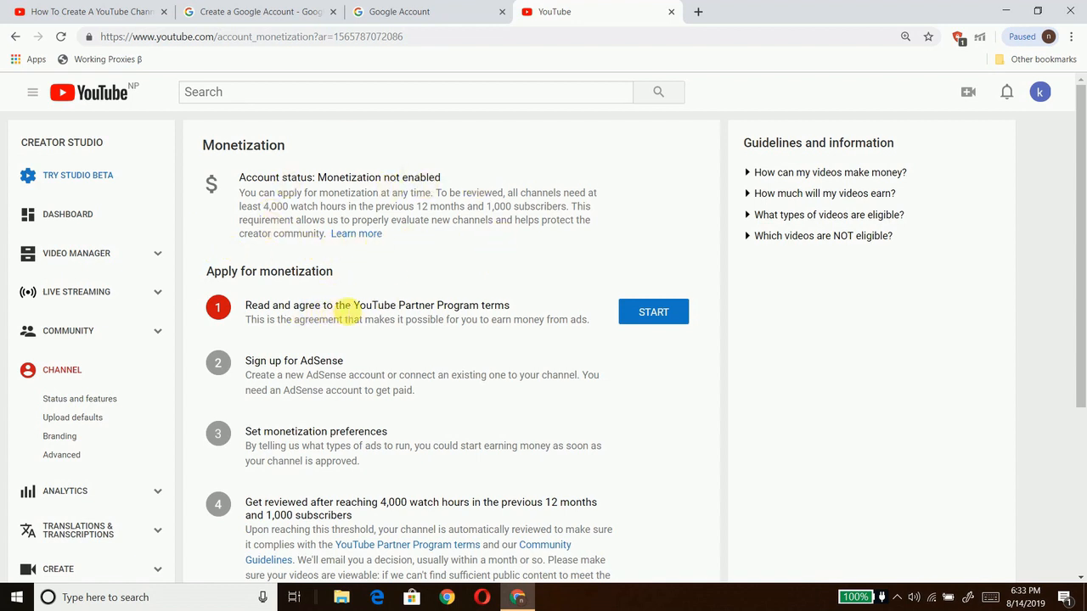
left_click(656, 313)
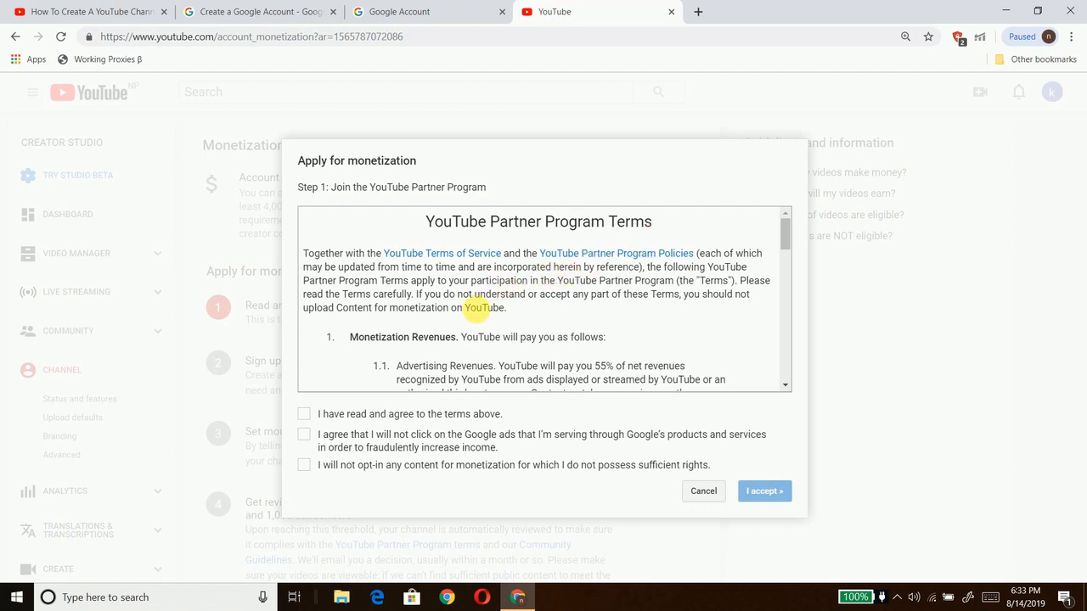
Step: Tick all three Partner Program agreement checkboxes and accept the terms
left_click(307, 416)
left_click(305, 434)
left_click(305, 466)
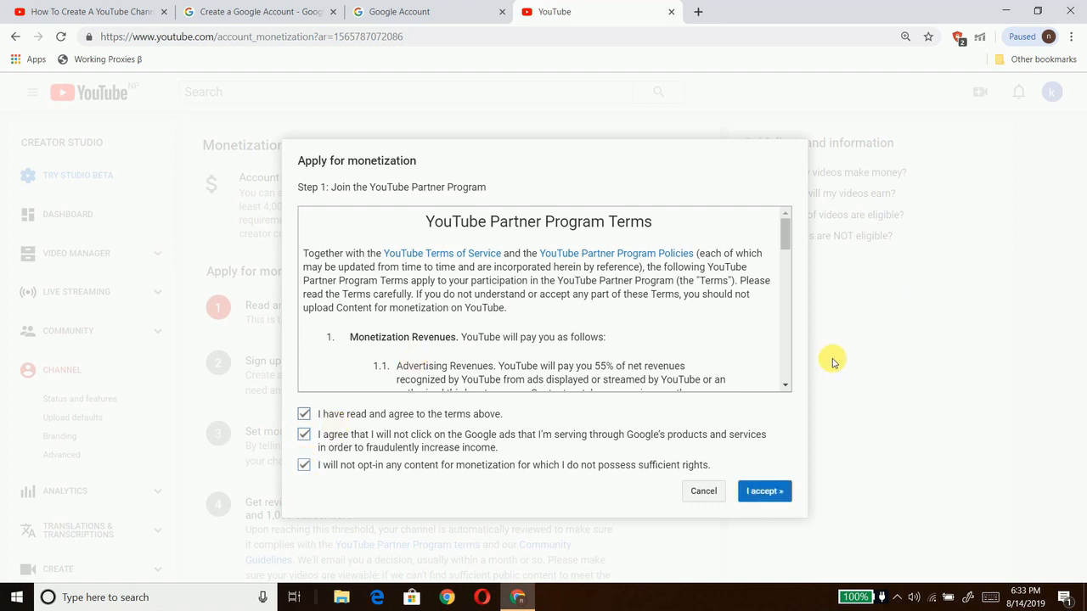
left_click(766, 485)
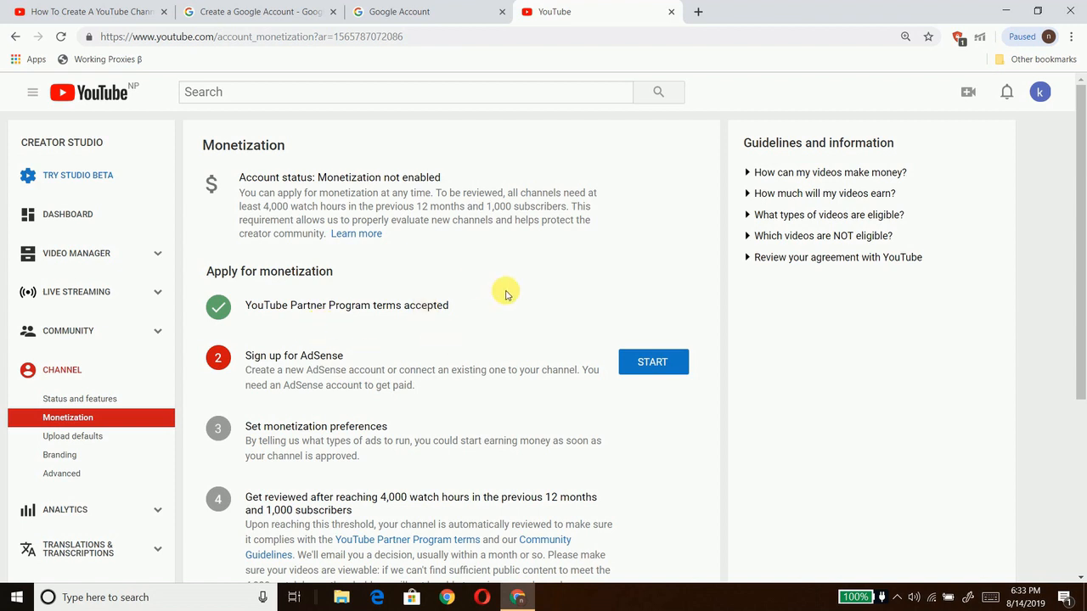
Step: Begin the AdSense sign-up step and choose the channel's own Google account
left_click(651, 362)
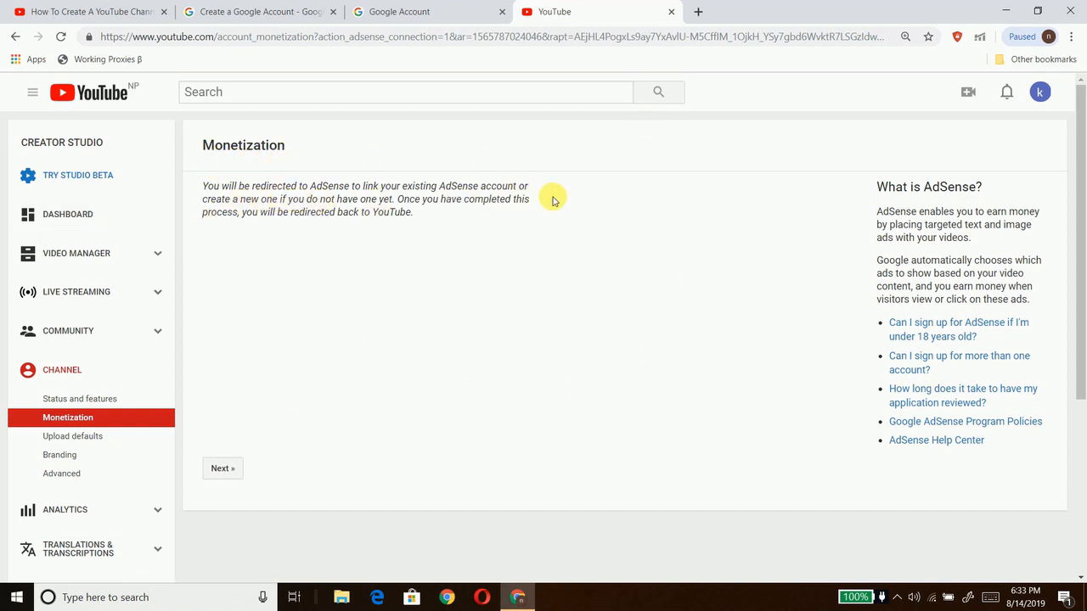
left_click(235, 467)
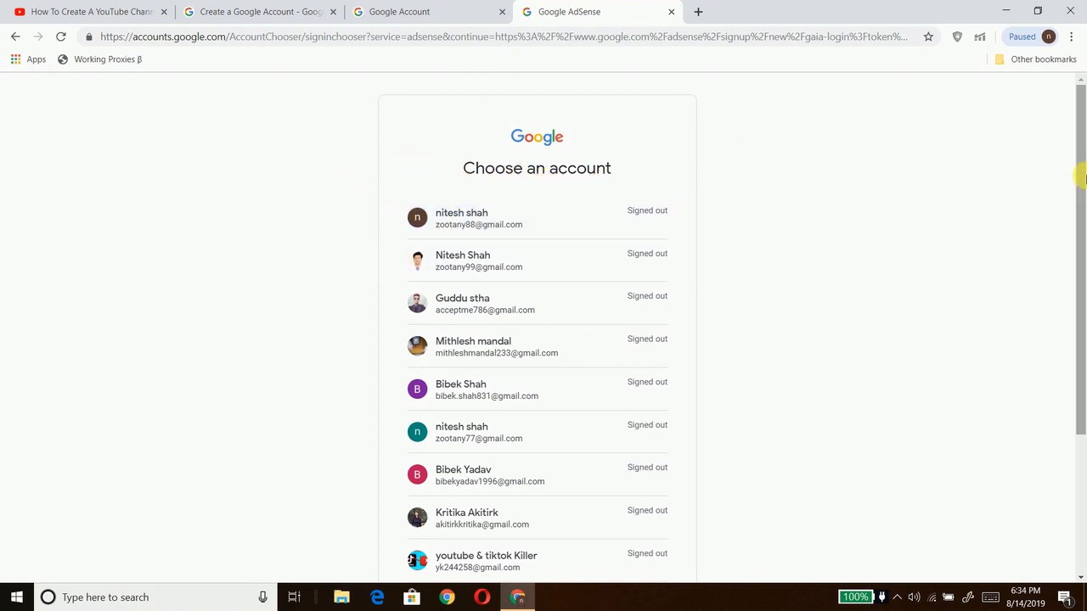
left_click_drag(1080, 176, 1078, 318)
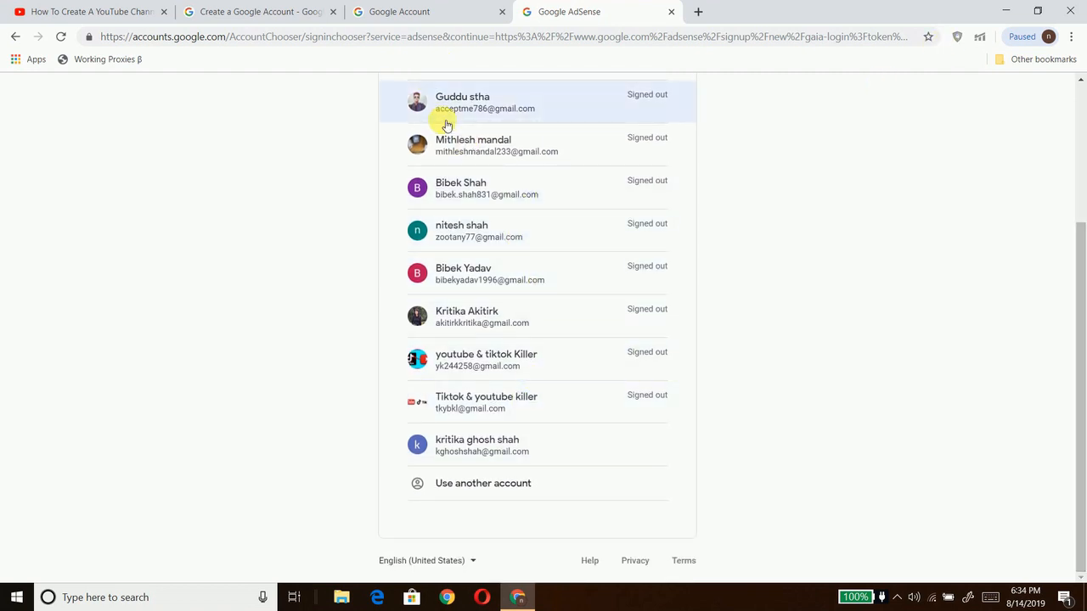
left_click(513, 448)
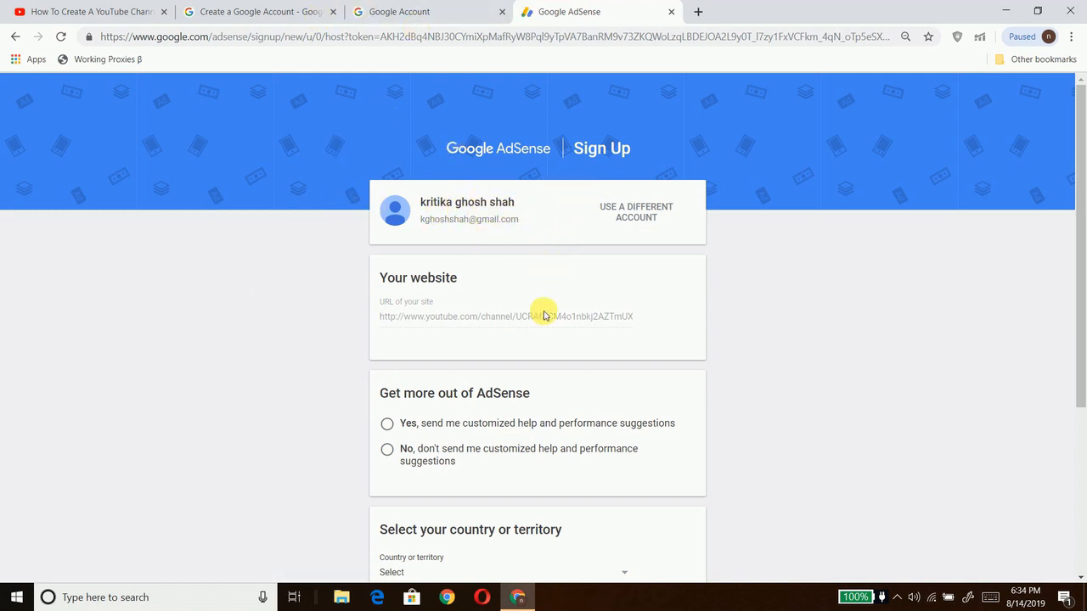
Step: Decline customized suggestions, set the country to Nepal, and tick the AdSense terms agreement
left_click(387, 449)
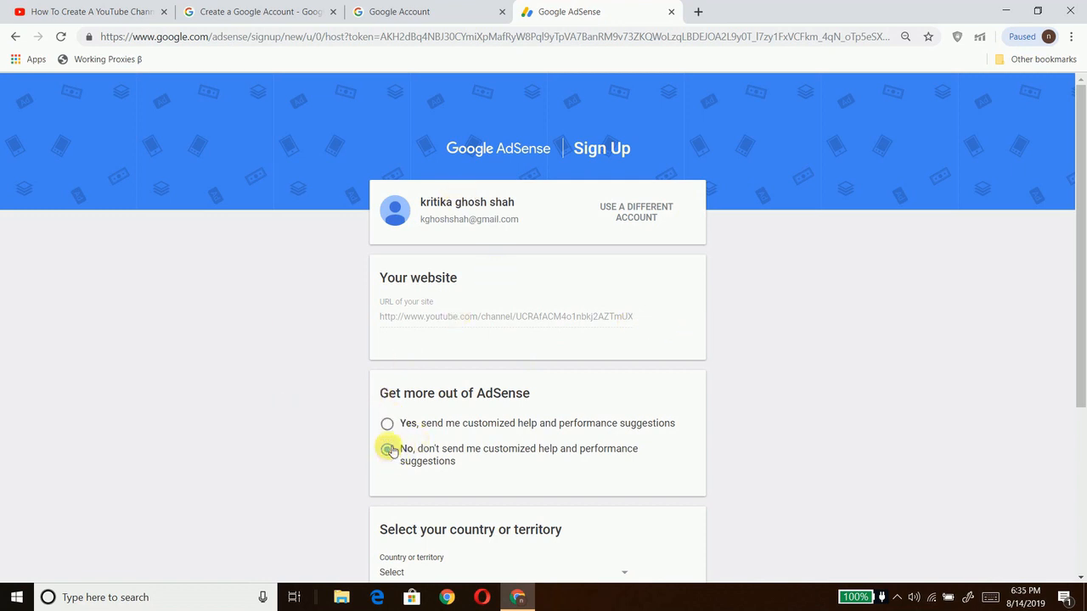
scroll(365, 450, "down", 3)
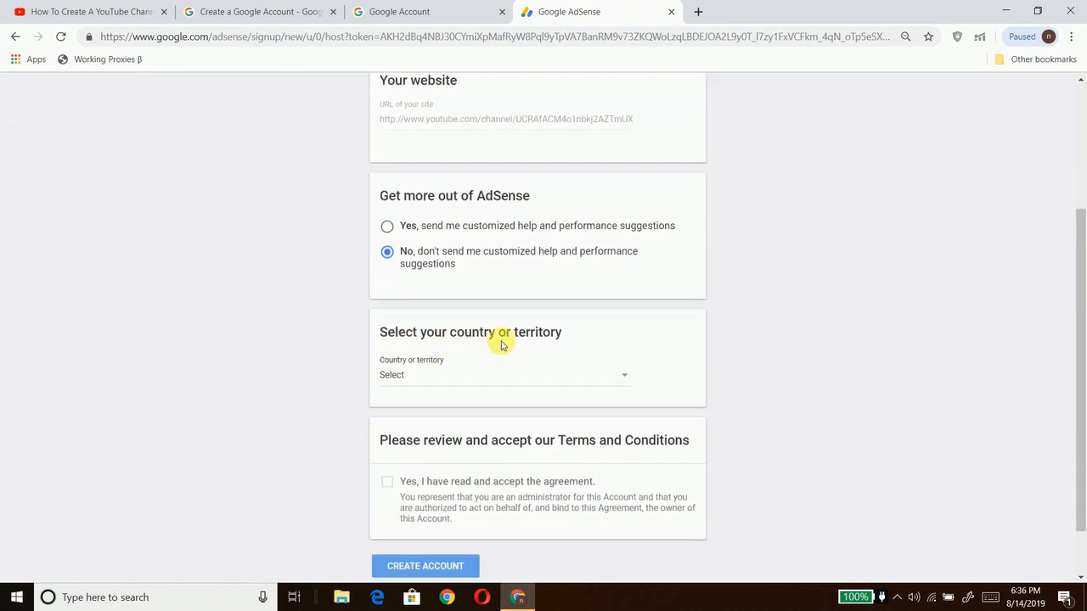
left_click(627, 377)
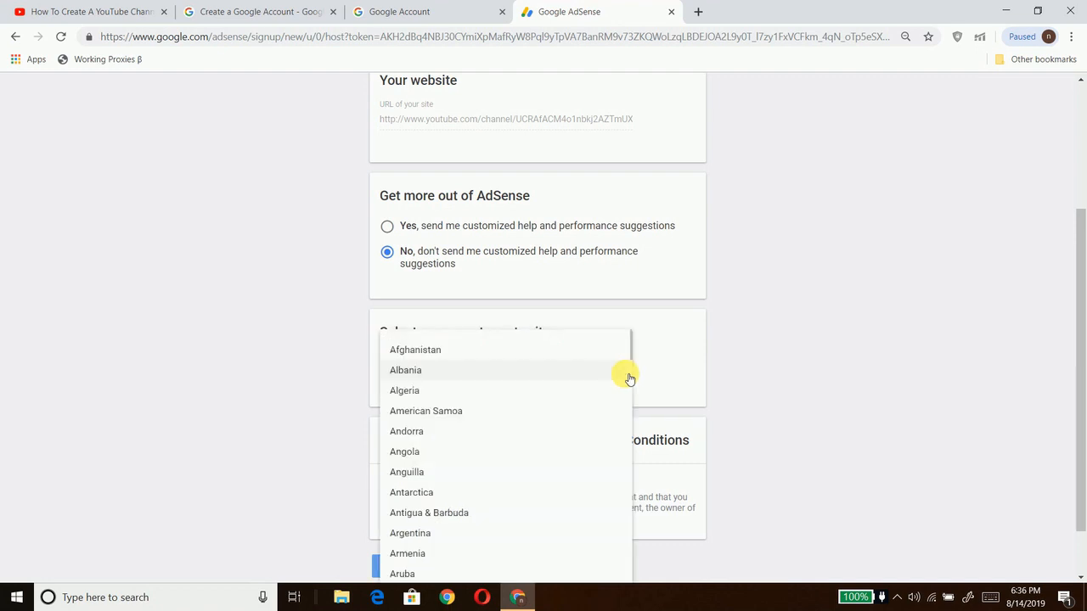
scroll(629, 379, "down", 20)
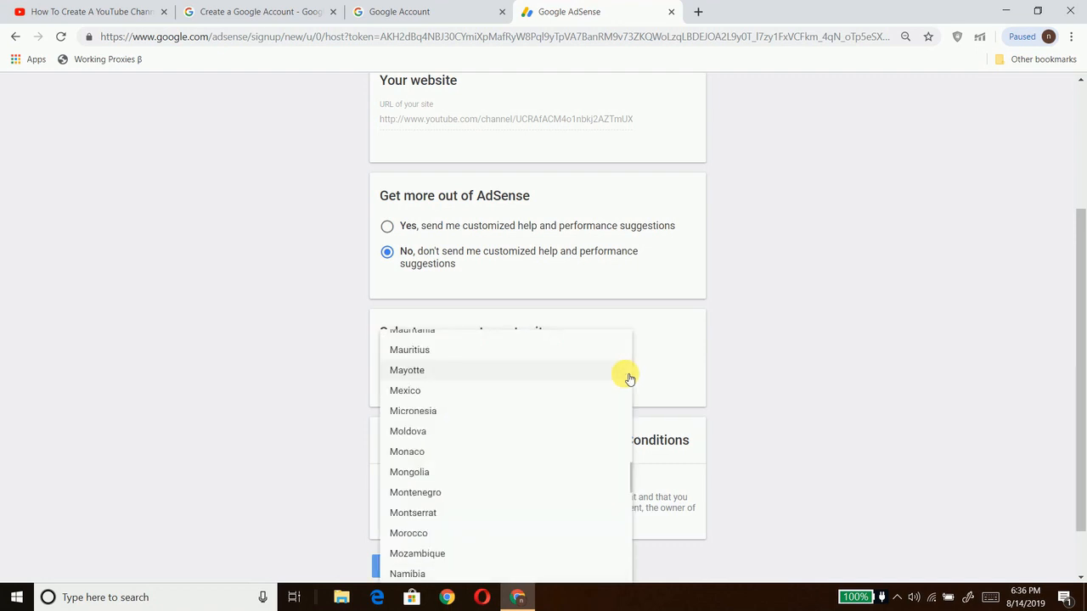
scroll(629, 379, "down", 1)
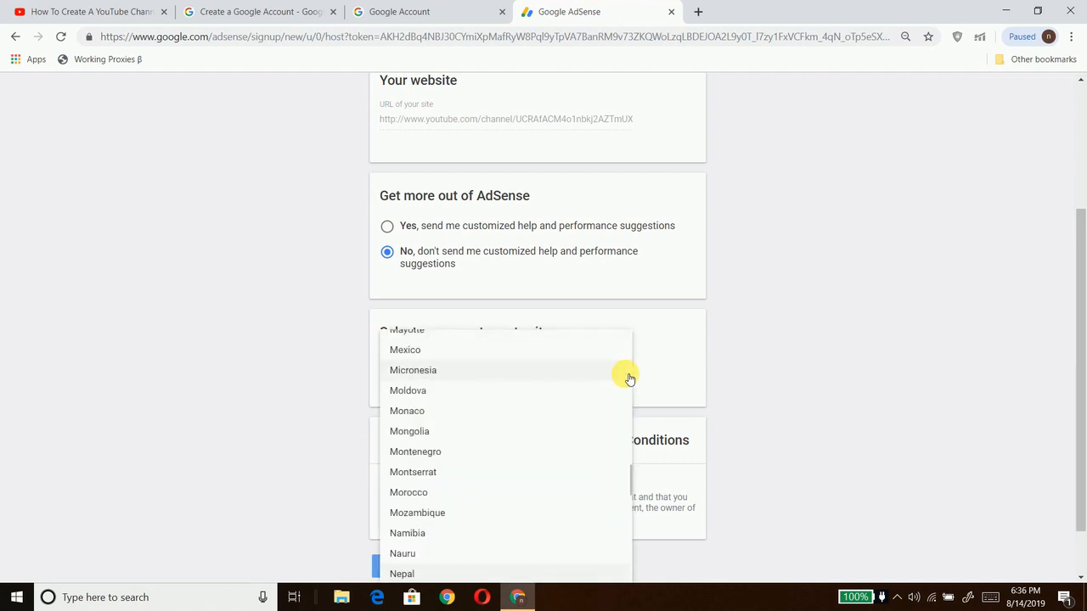
left_click(563, 416)
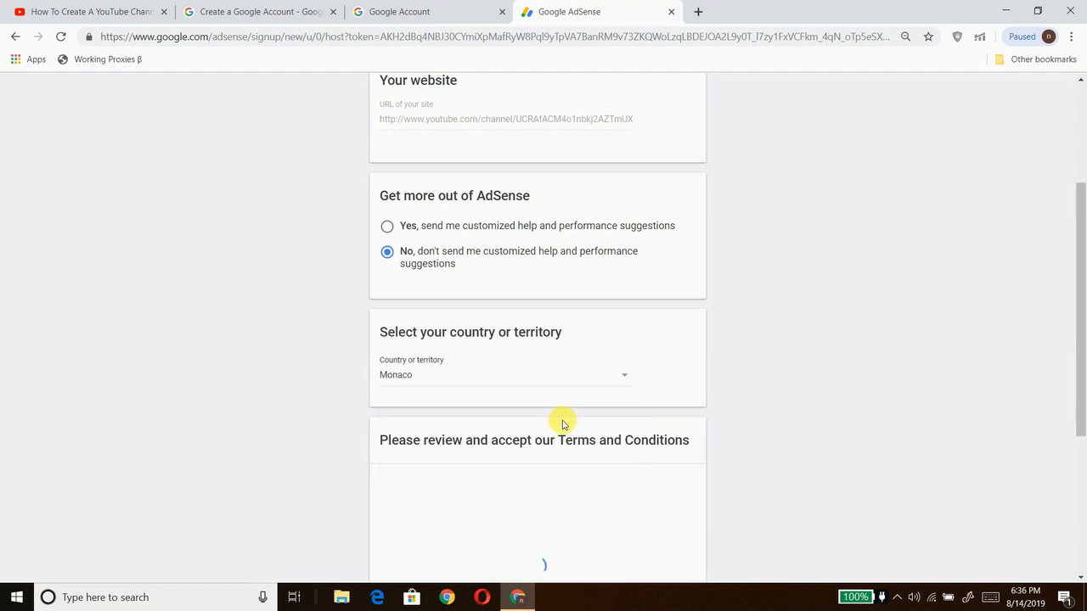
left_click(624, 379)
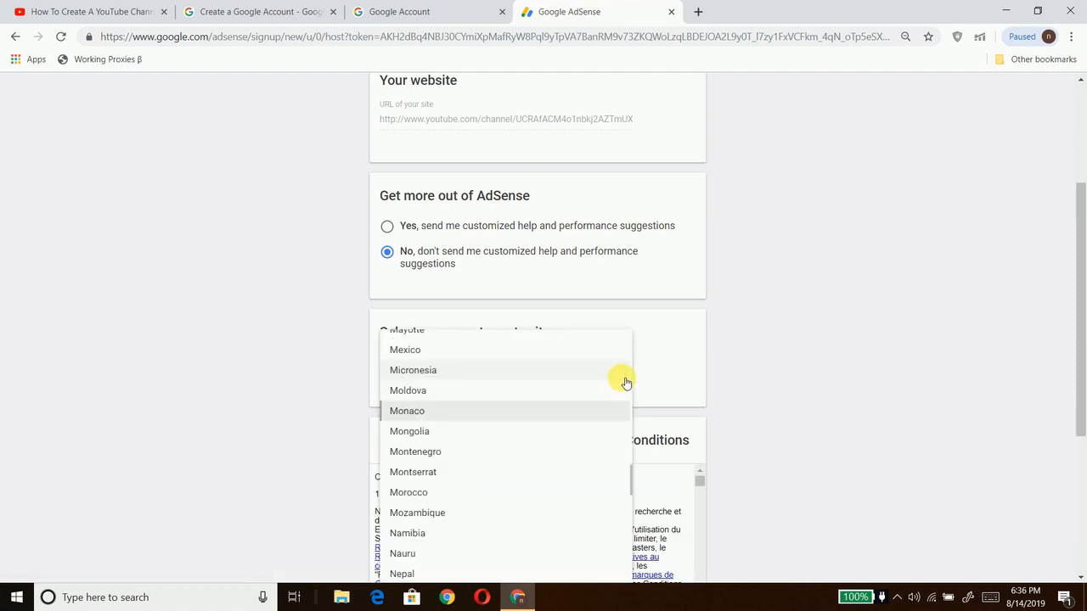
key("Down")
key("Down")
key("Down")
key("Down")
key("Return")
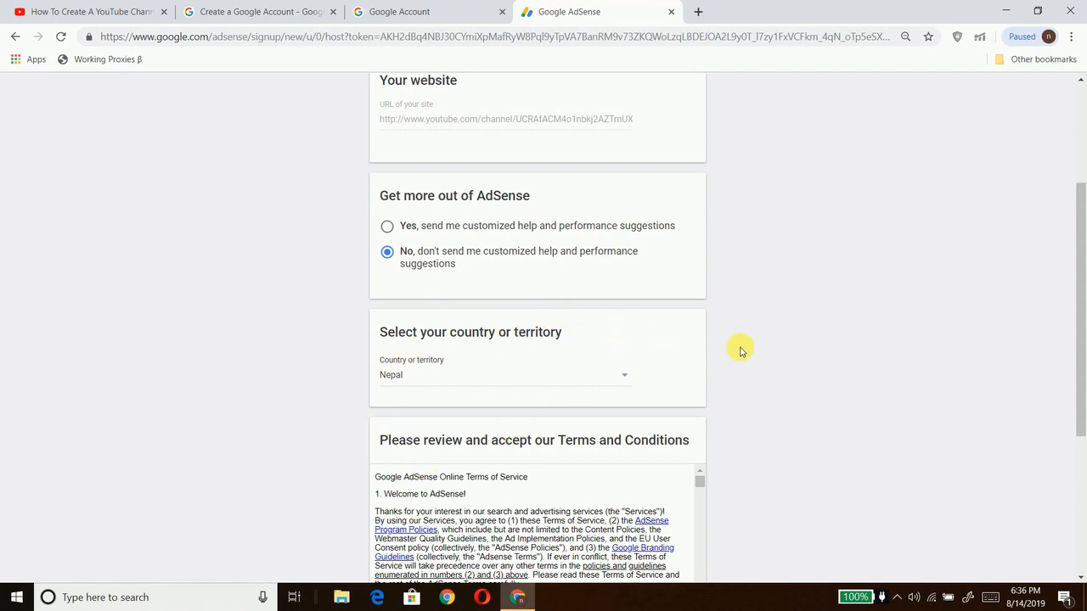
scroll(739, 351, "down", 3)
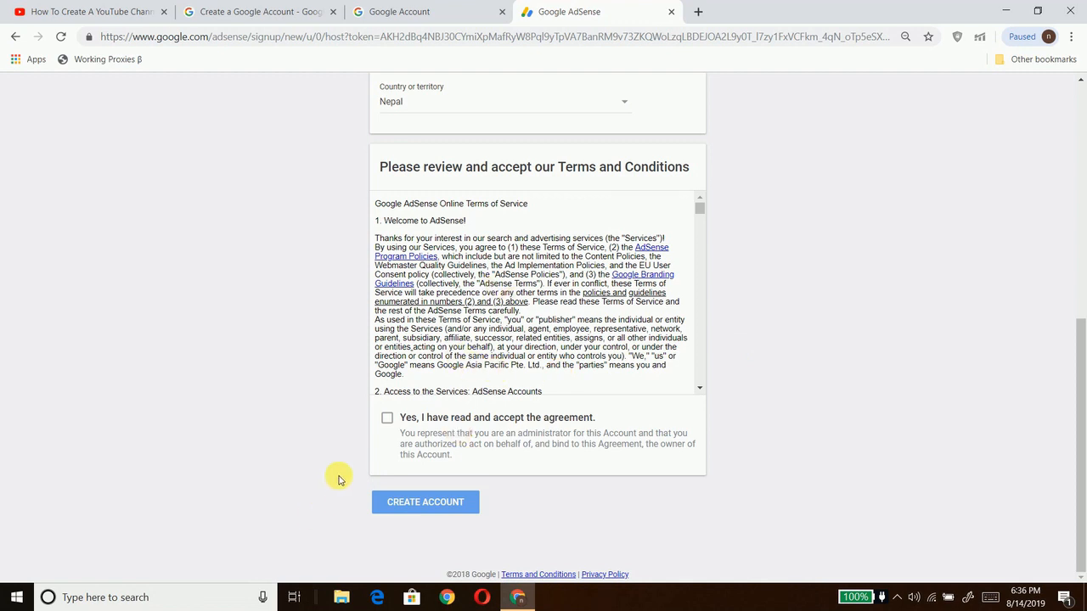
left_click(387, 418)
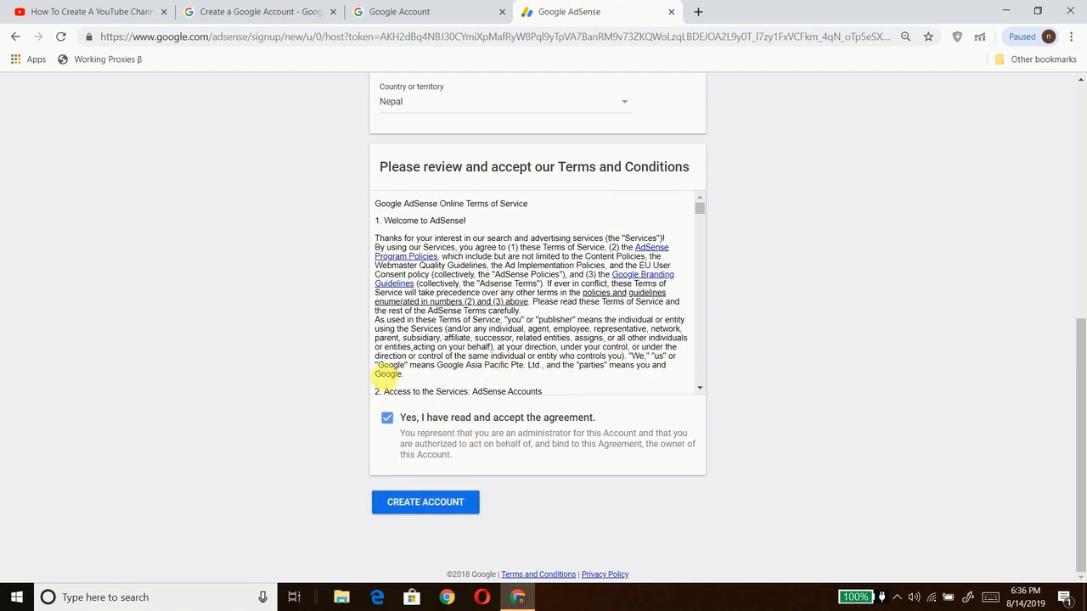
Step: Create the AdSense account, skip the welcome slides, and open the payment address form
left_click(439, 501)
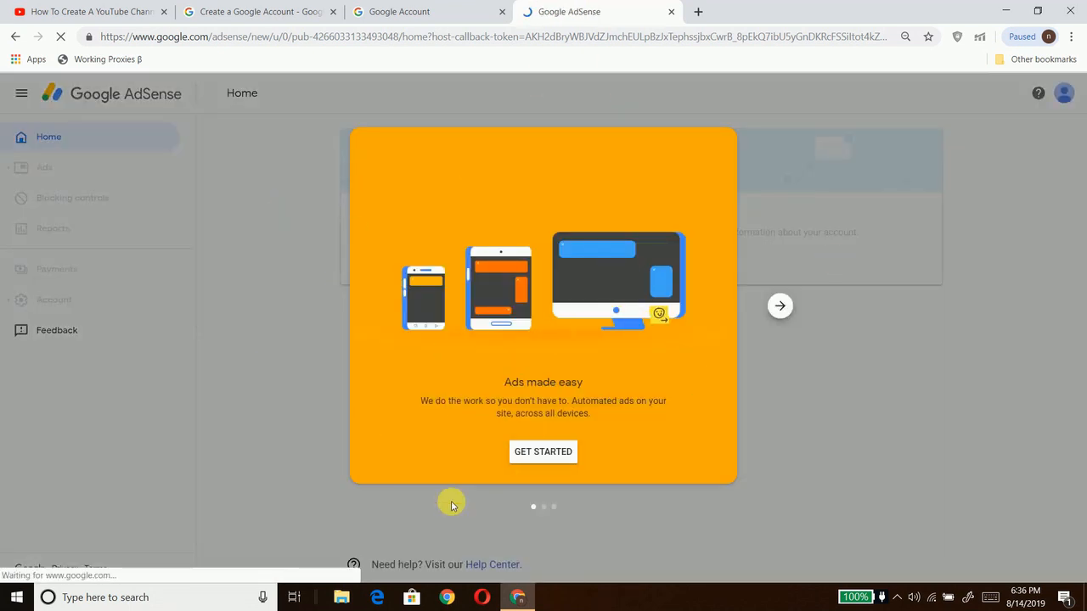
double_click(779, 310)
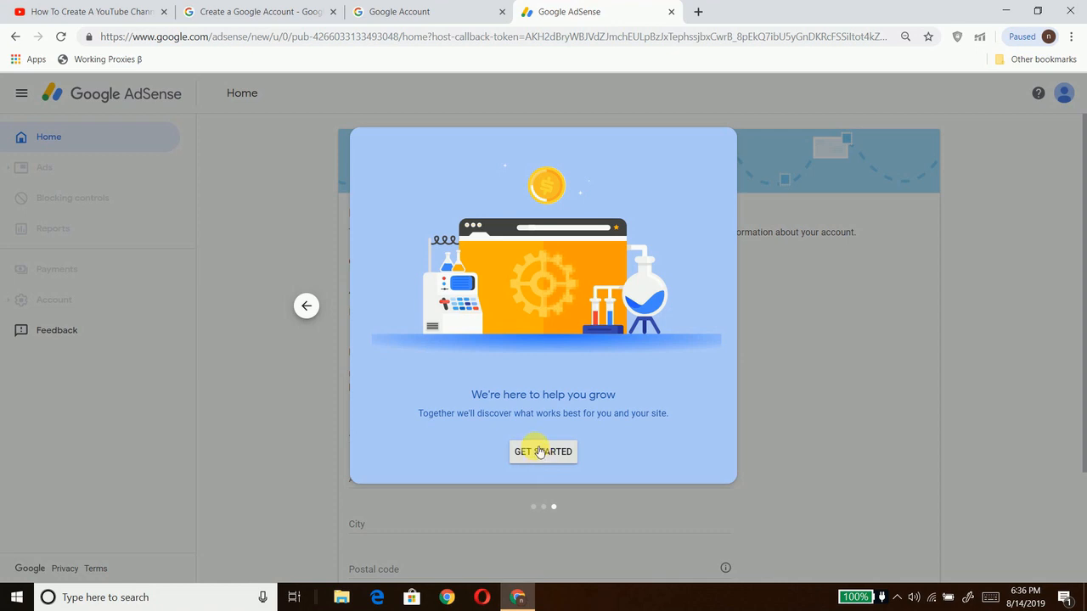
left_click(538, 450)
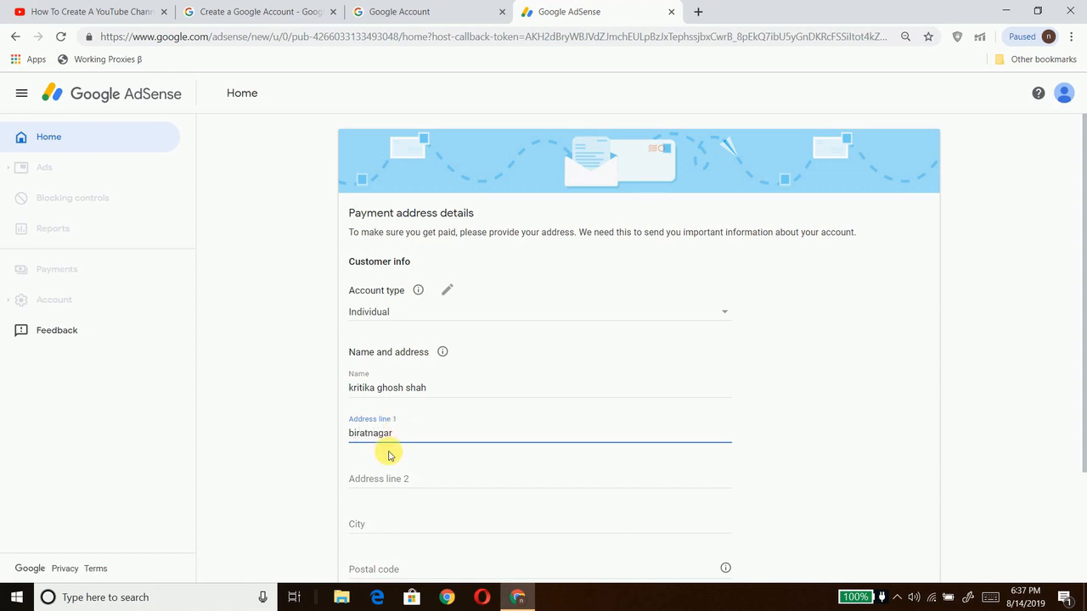
Step: Fill in address line 2 and the city 'biratnagar' on the AdSense form, then open a new tab
left_click(380, 481)
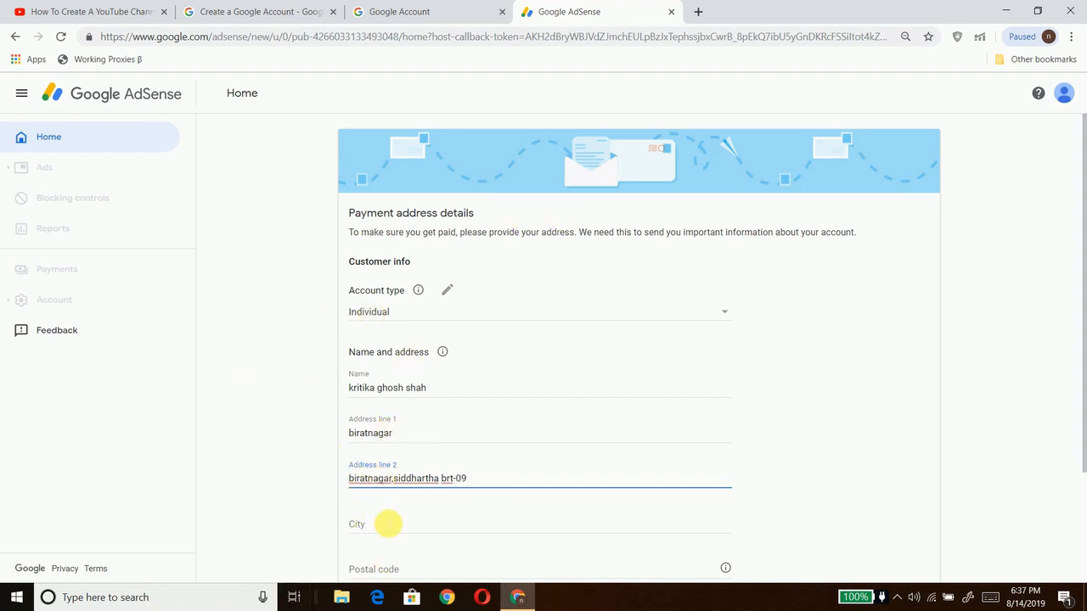
left_click(388, 524)
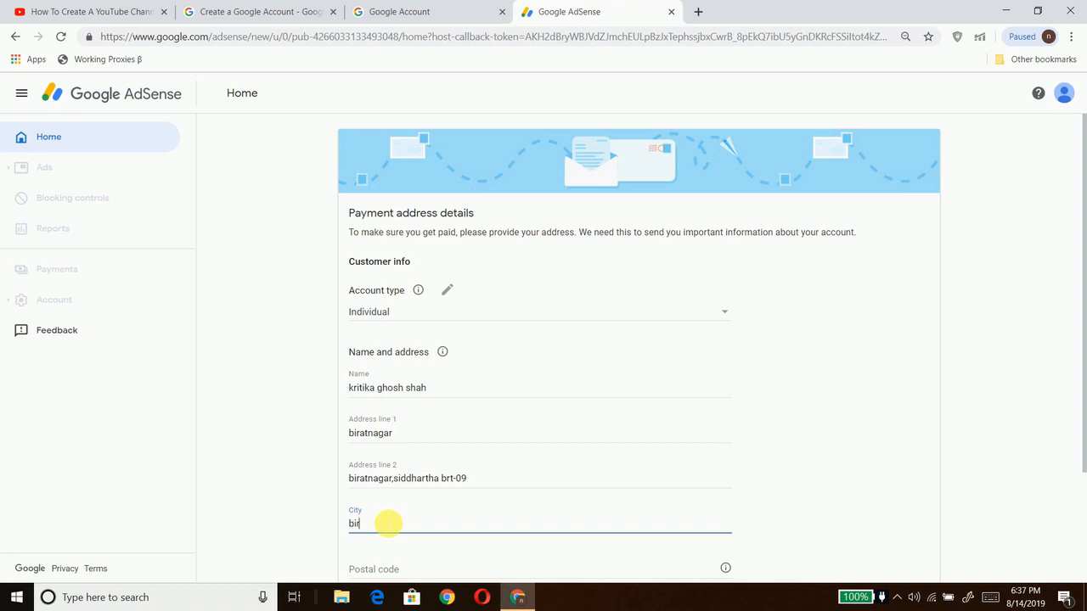
type("biratnagar")
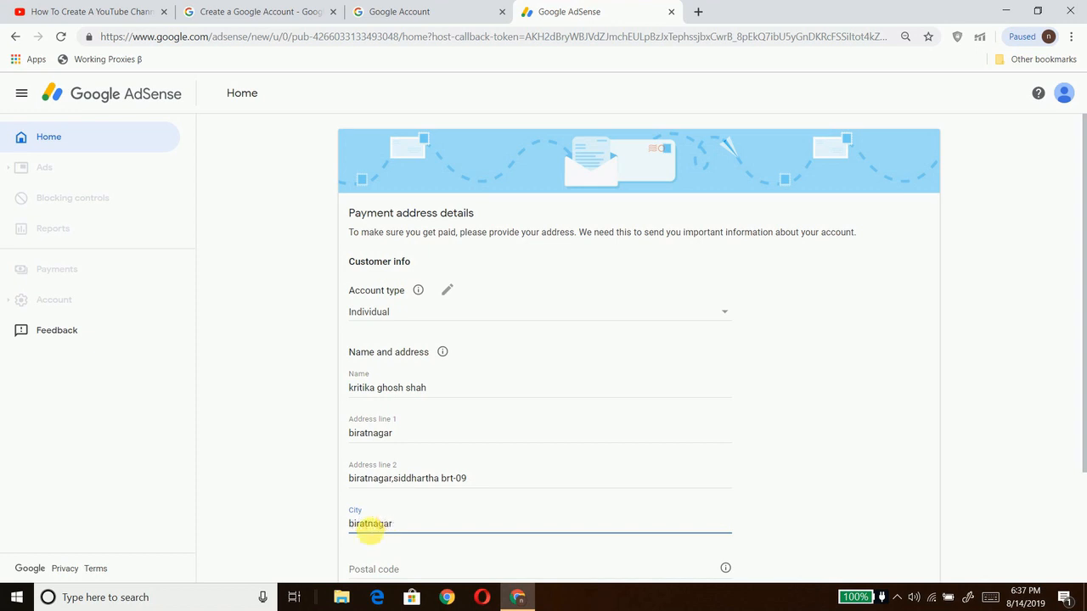
left_click(331, 533)
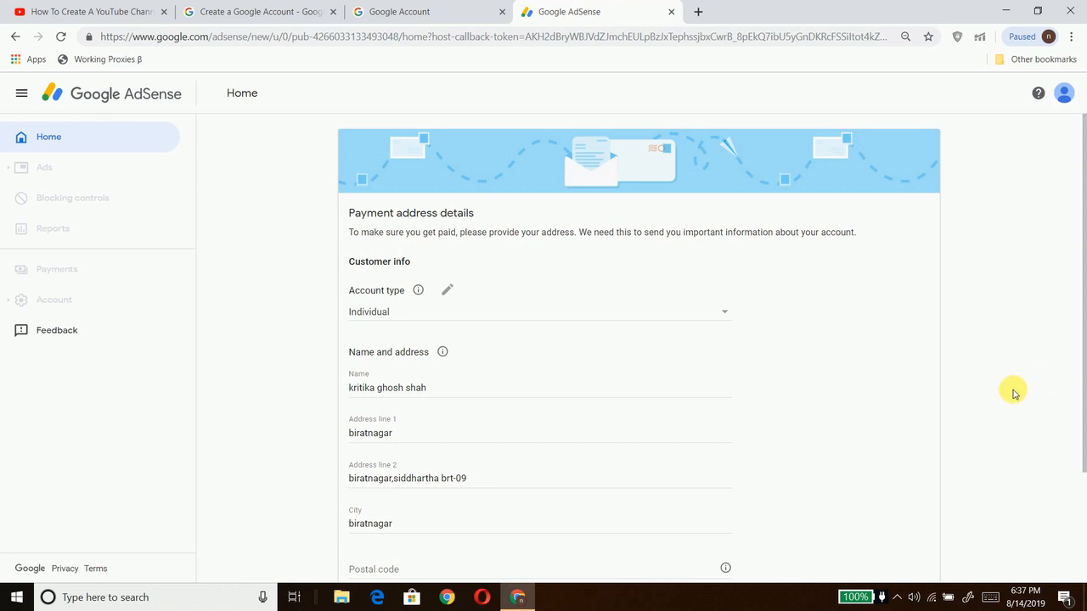
scroll(1015, 393, "down", 2)
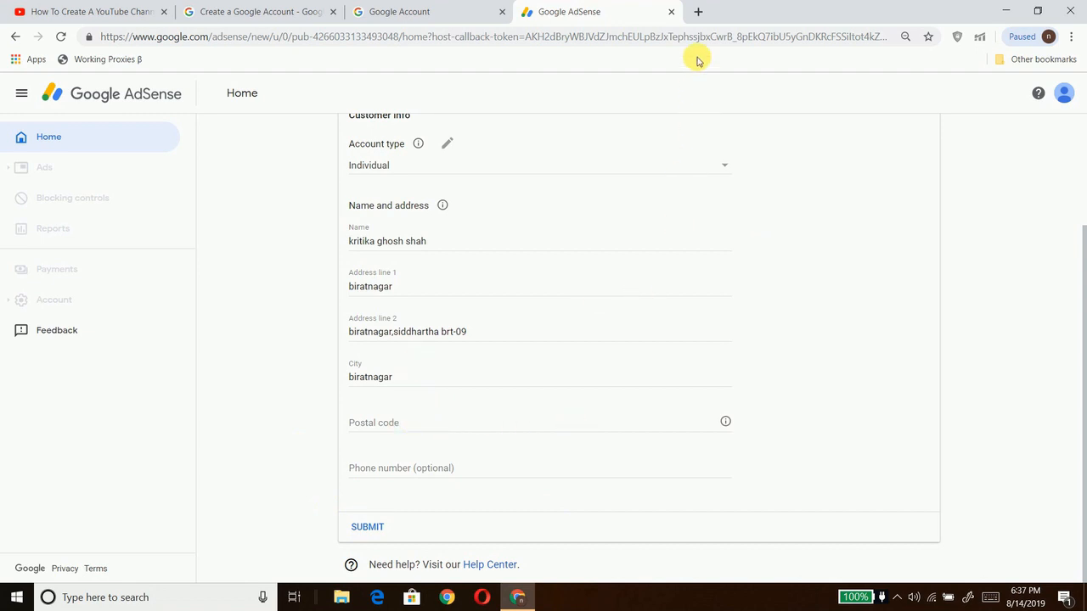
left_click(698, 15)
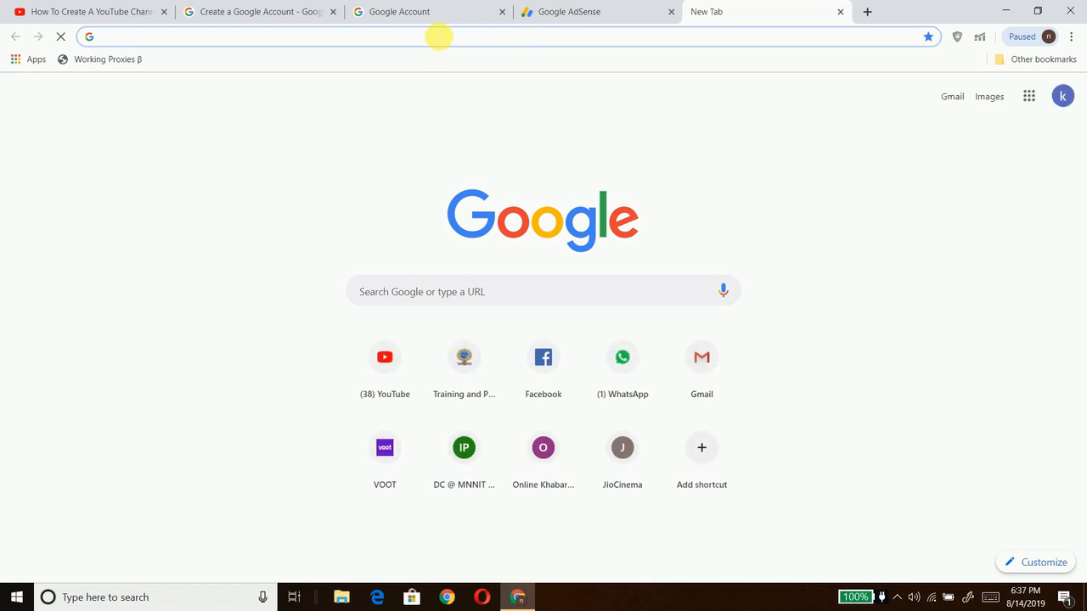
Step: Search the Biratnagar, Nepal postal code, copy the 56613 result, and return to AdSense
type("postal")
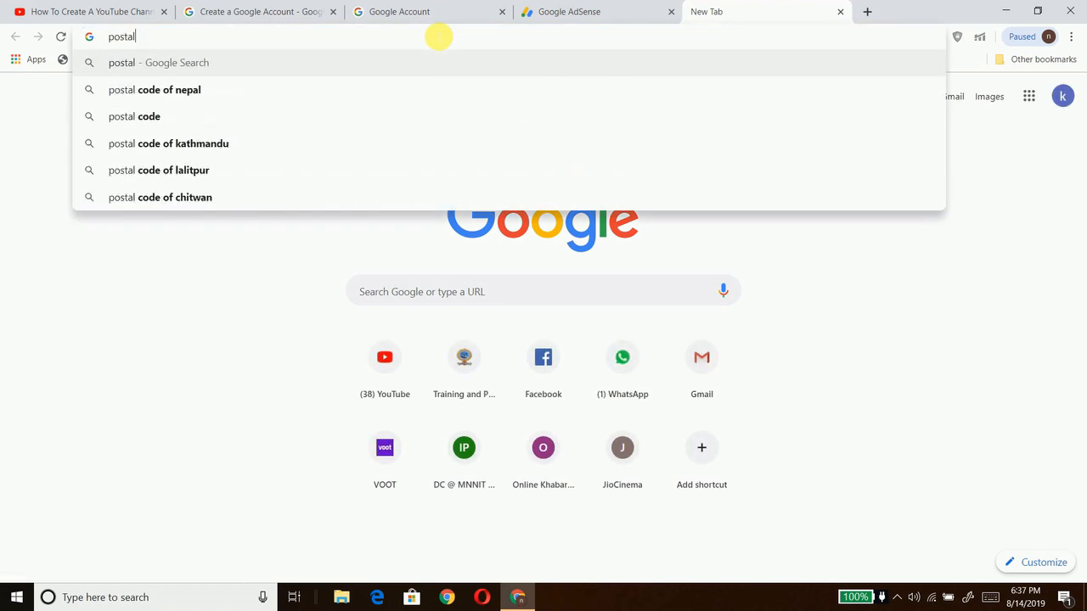
type(" code")
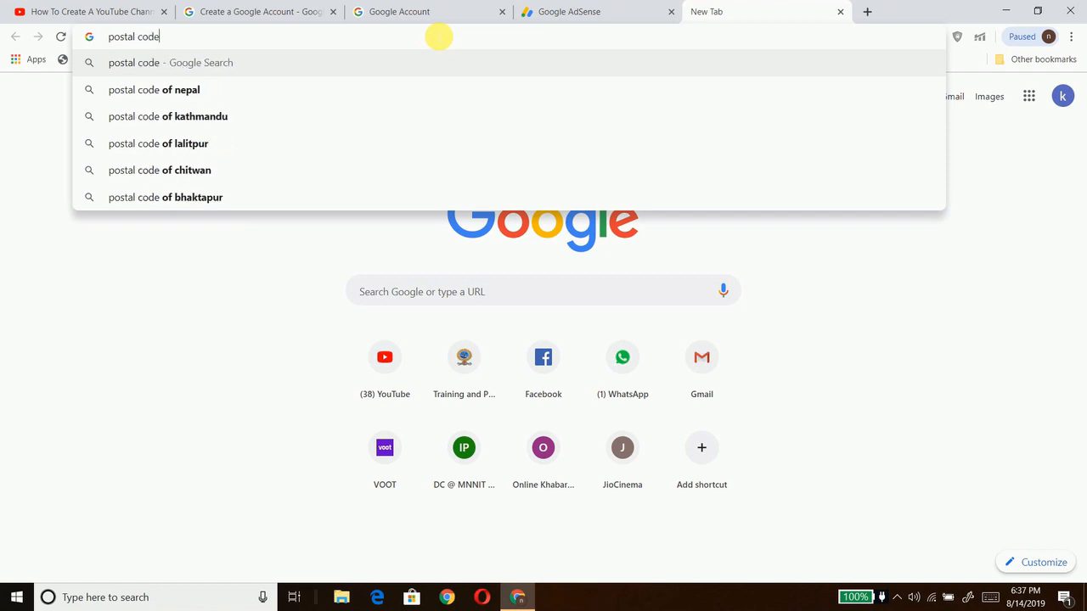
type(" b")
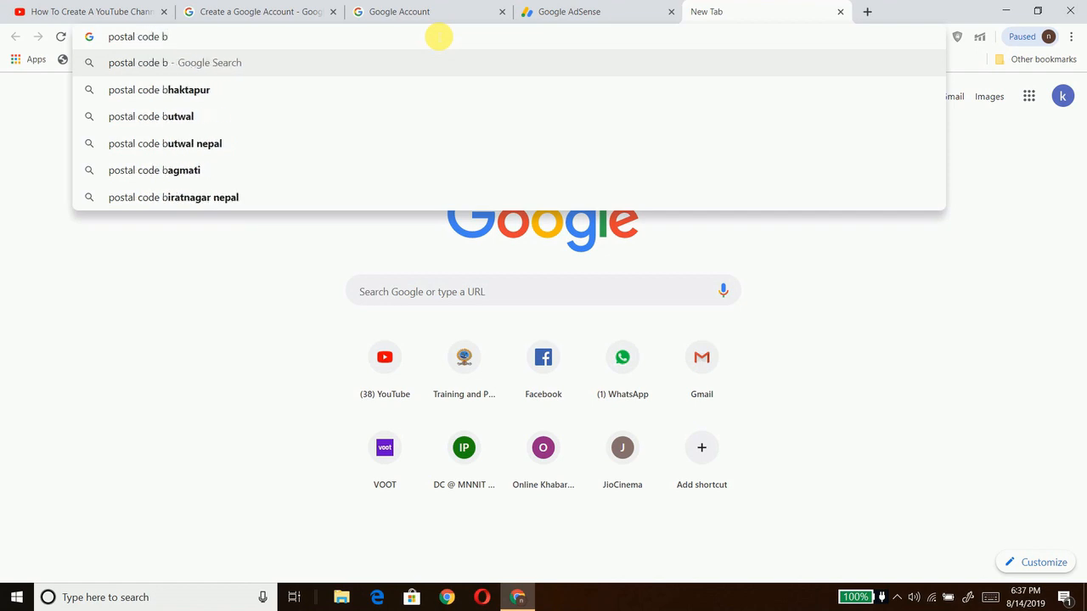
type("ira")
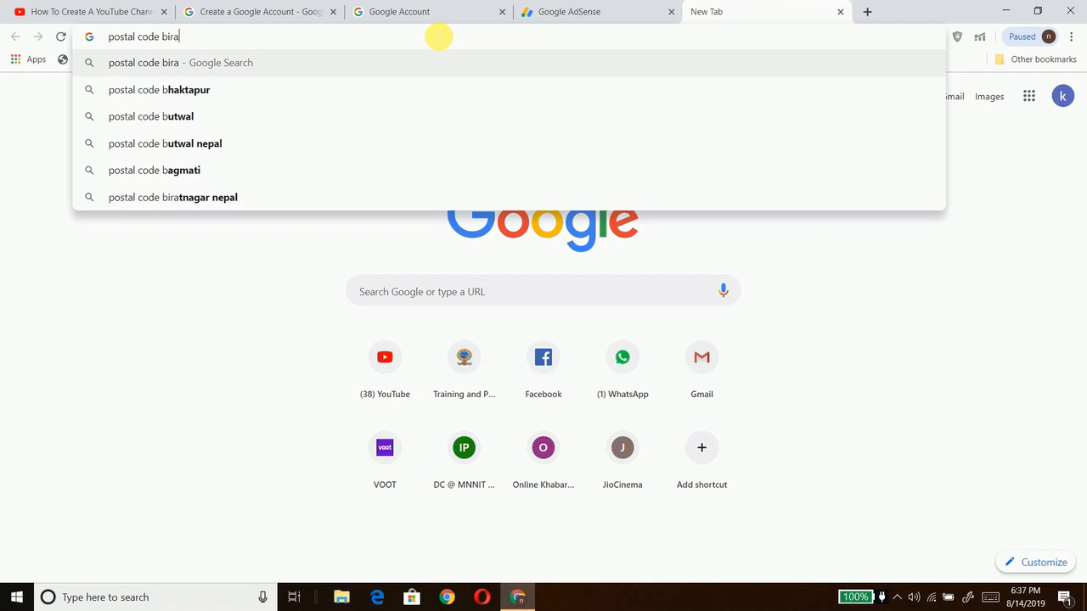
left_click(360, 89)
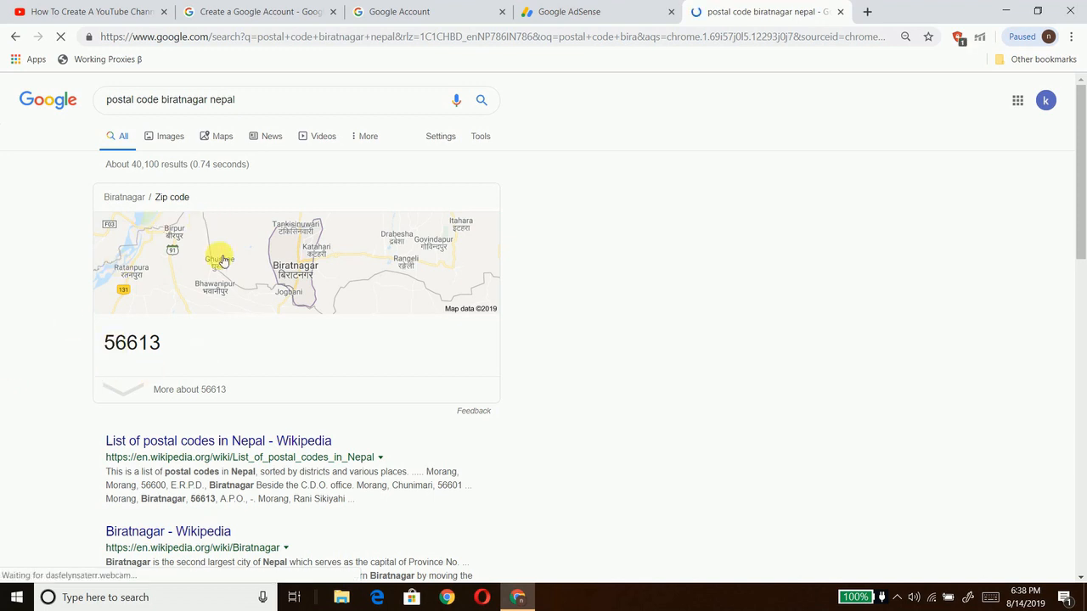
left_click_drag(109, 347, 174, 351)
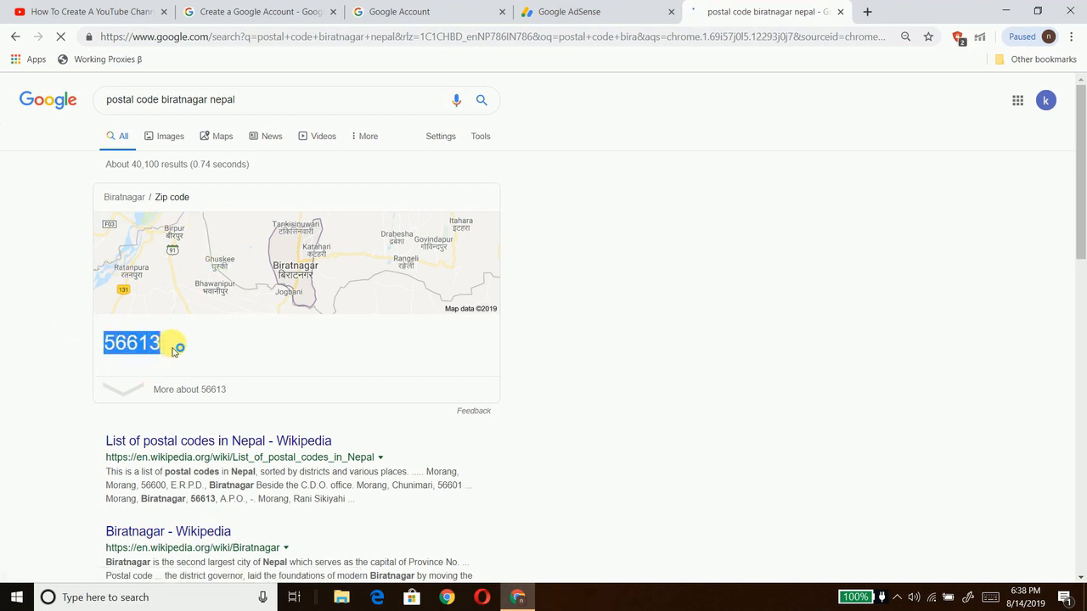
right_click(172, 347)
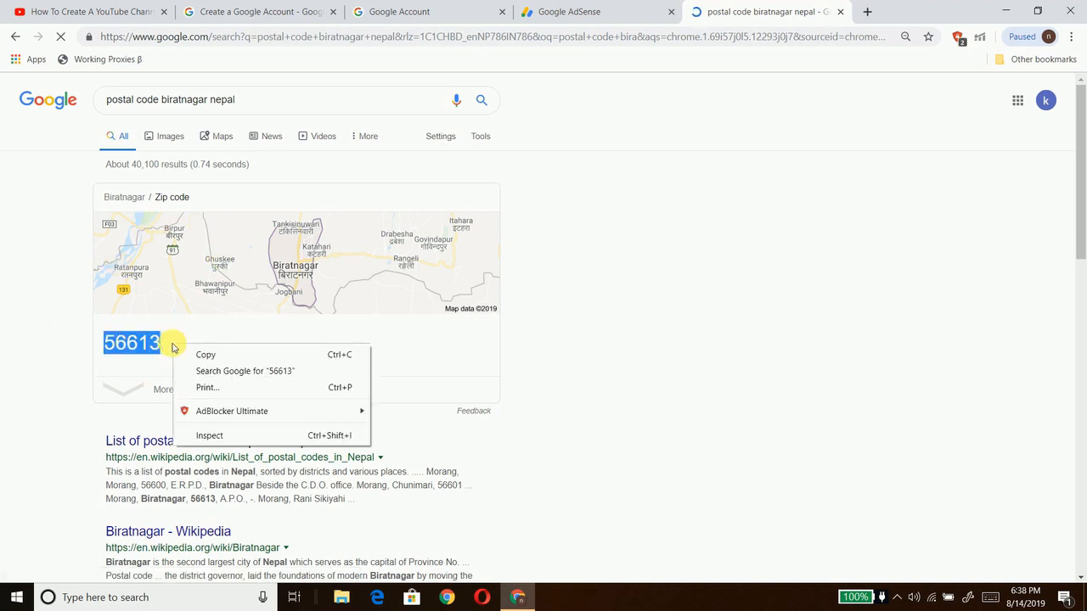
left_click(188, 351)
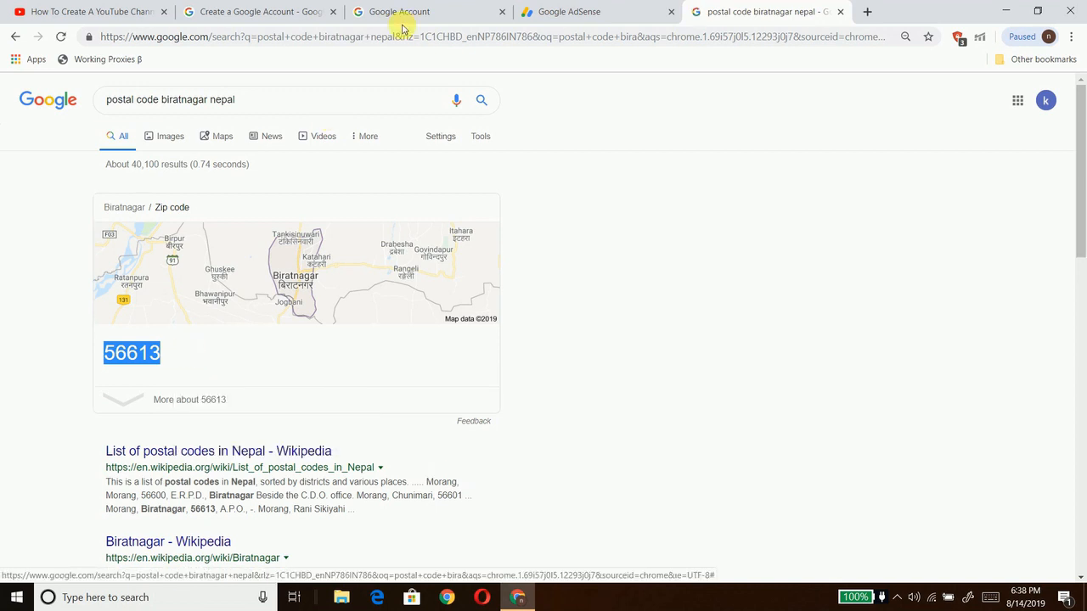
left_click(550, 7)
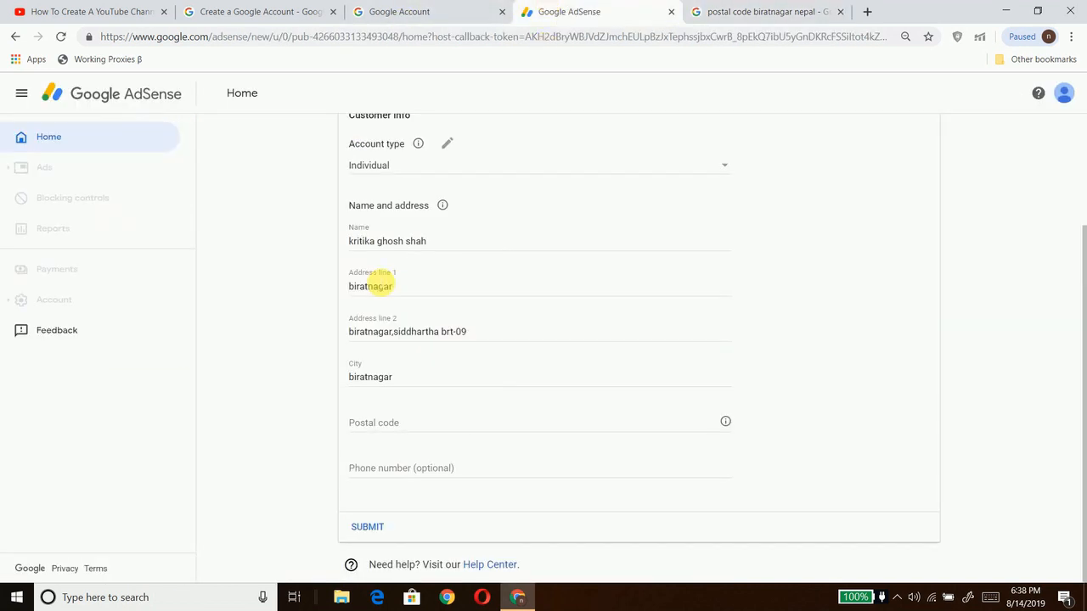
Step: Paste 56613 as the postal code, enter the phone number, and submit the payment address
right_click(398, 420)
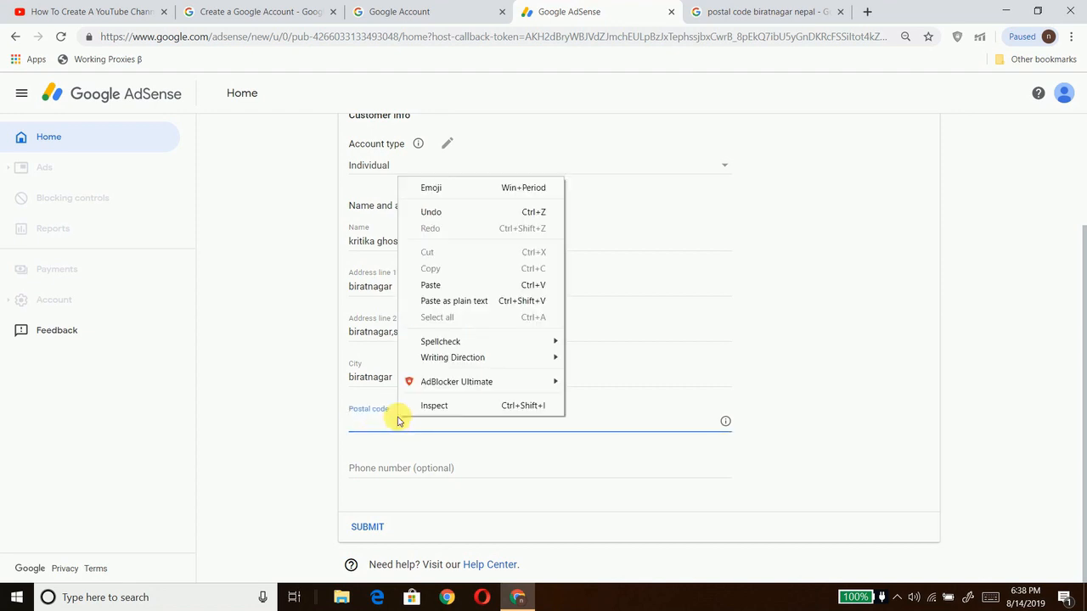
left_click(431, 285)
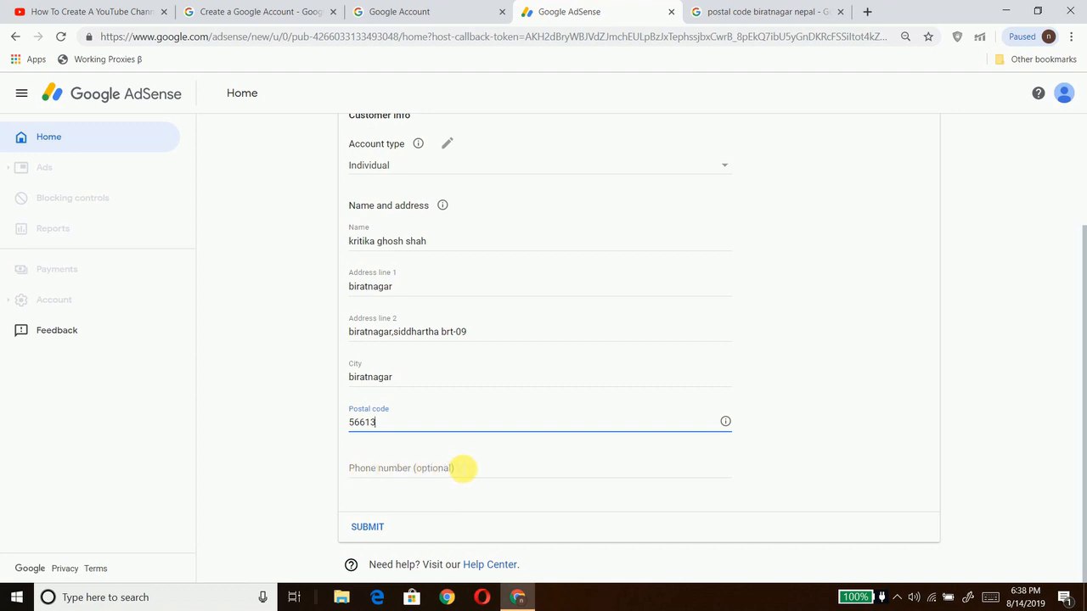
left_click(459, 466)
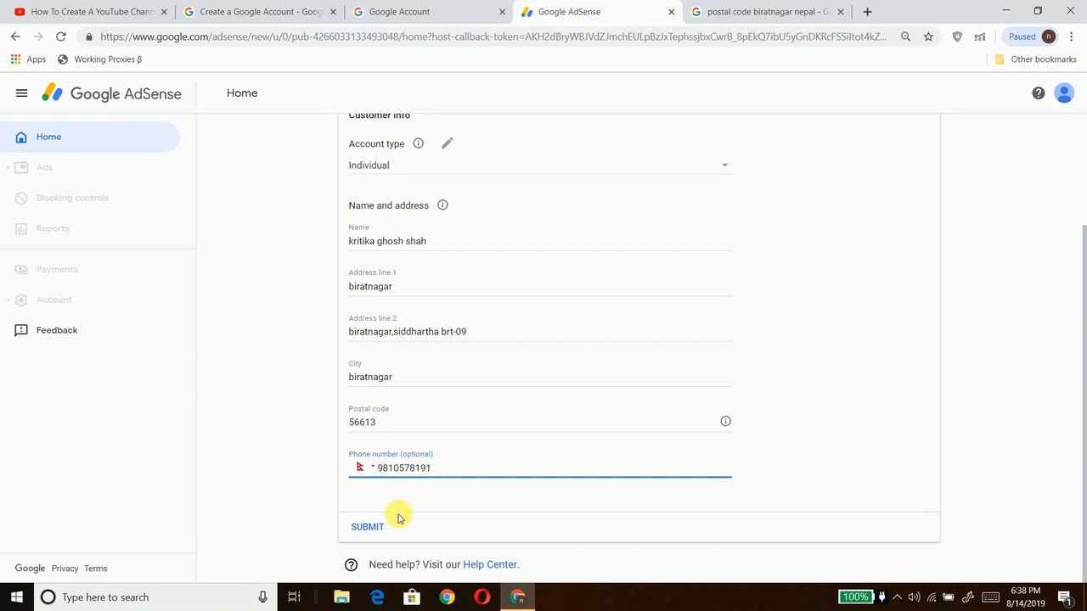
left_click(358, 527)
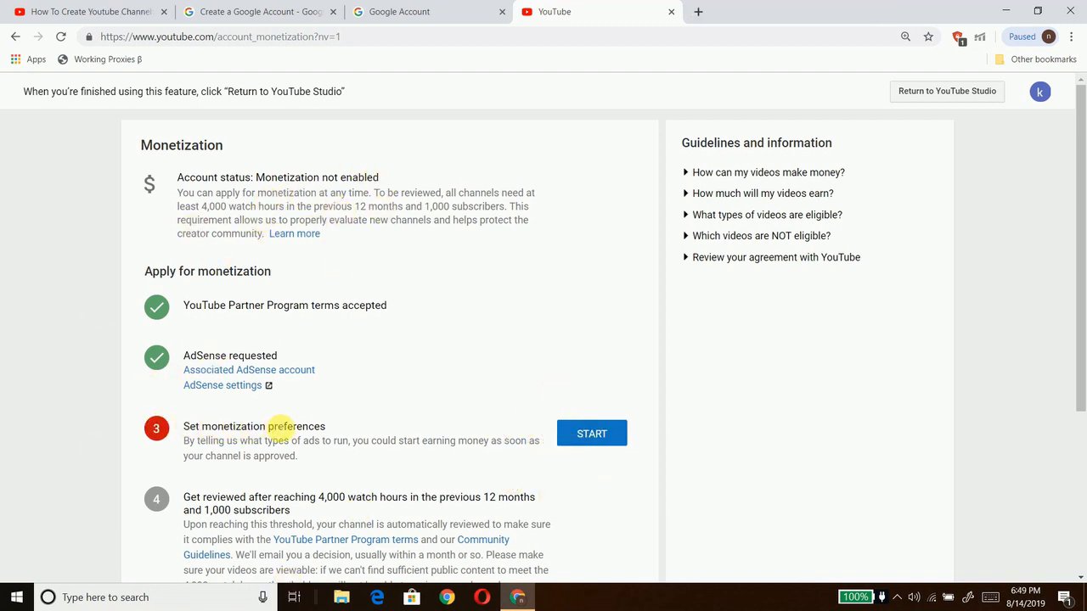
left_click(590, 433)
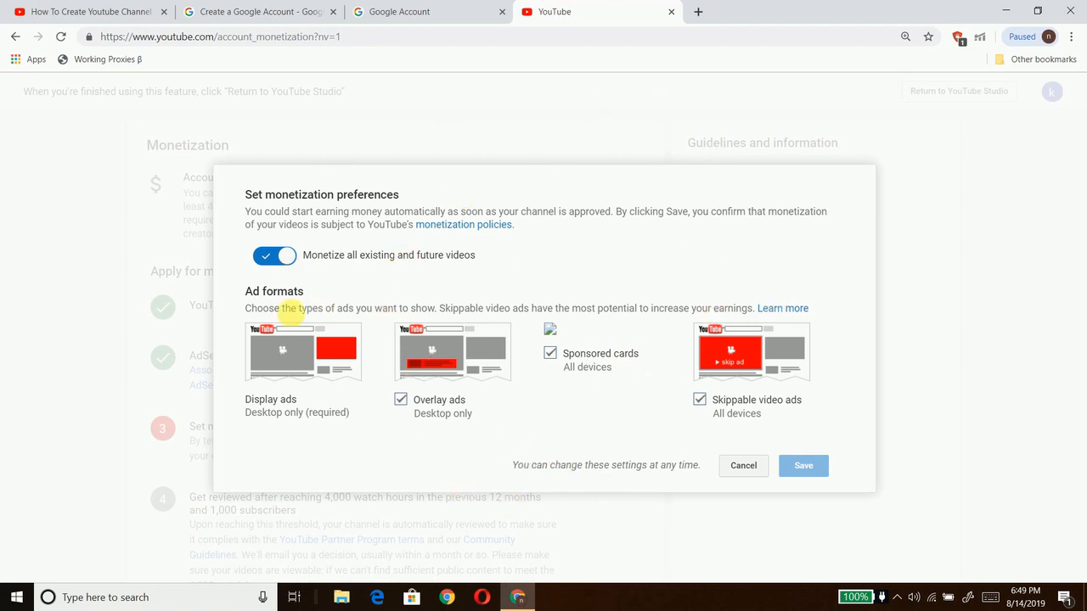
left_click(742, 469)
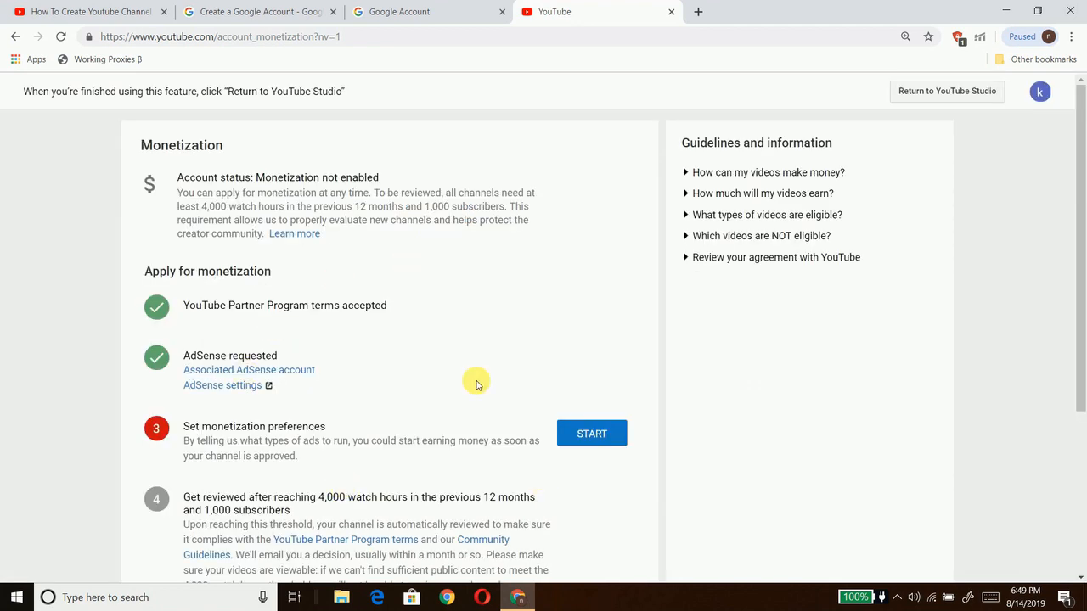
left_click(698, 18)
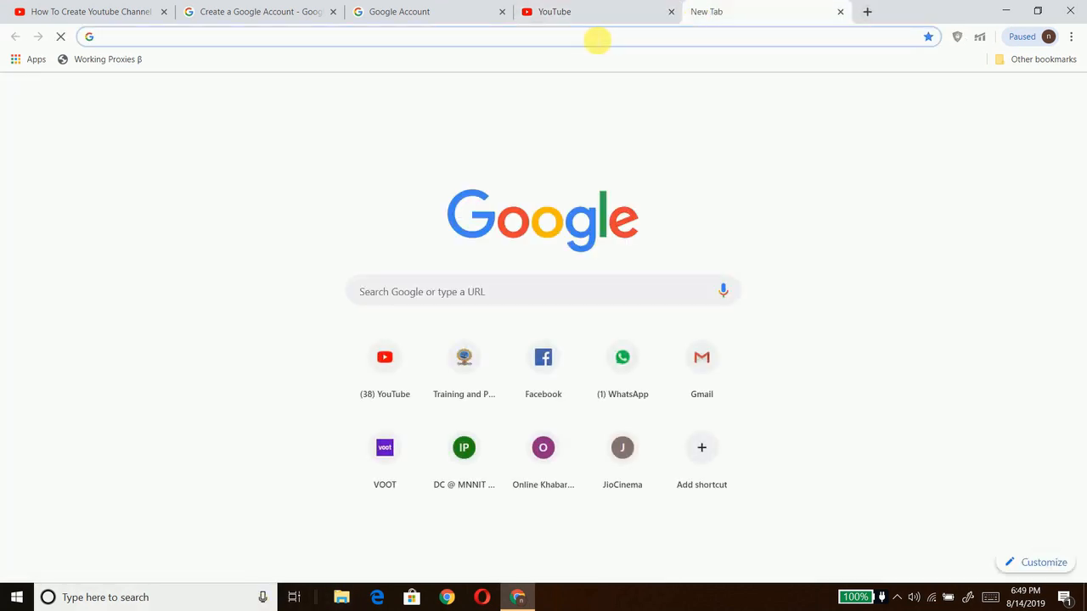
Step: Search 'adsense login' to open the AdSense home page, then switch back to YouTube
type("ad")
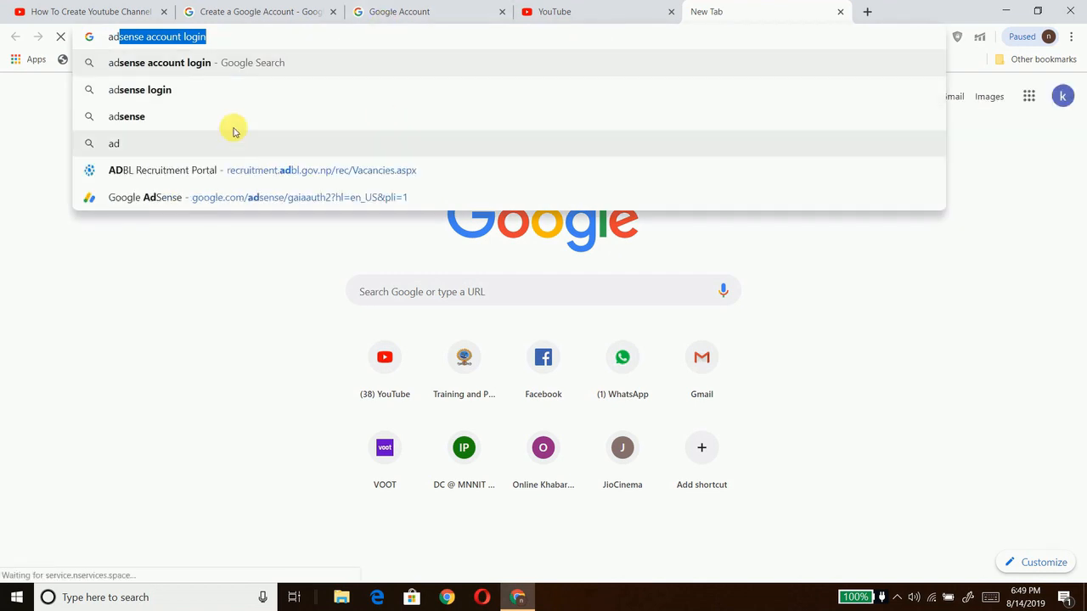
left_click(205, 95)
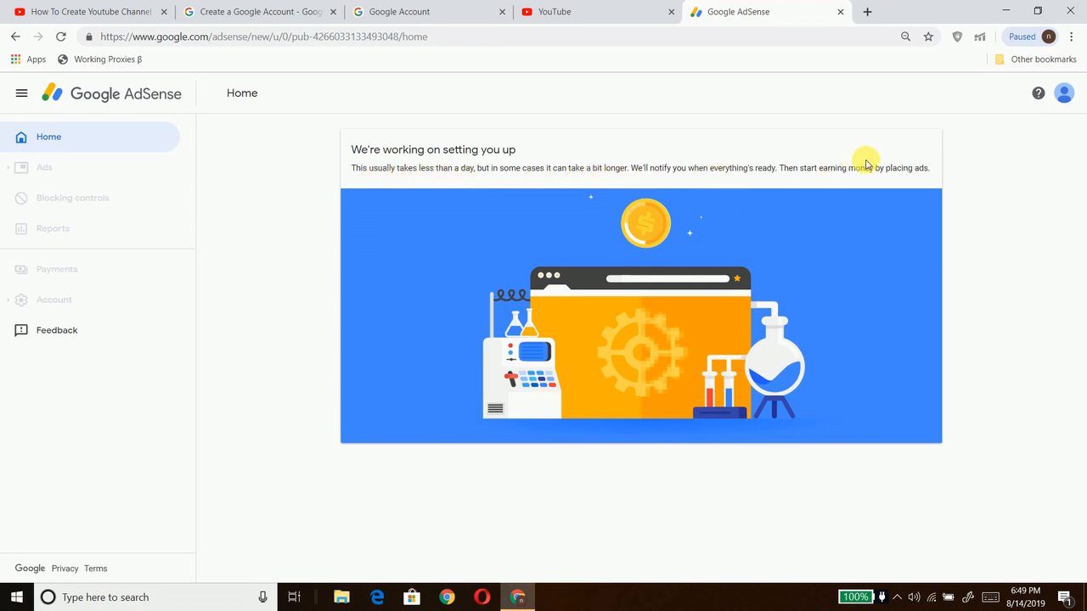
left_click(546, 6)
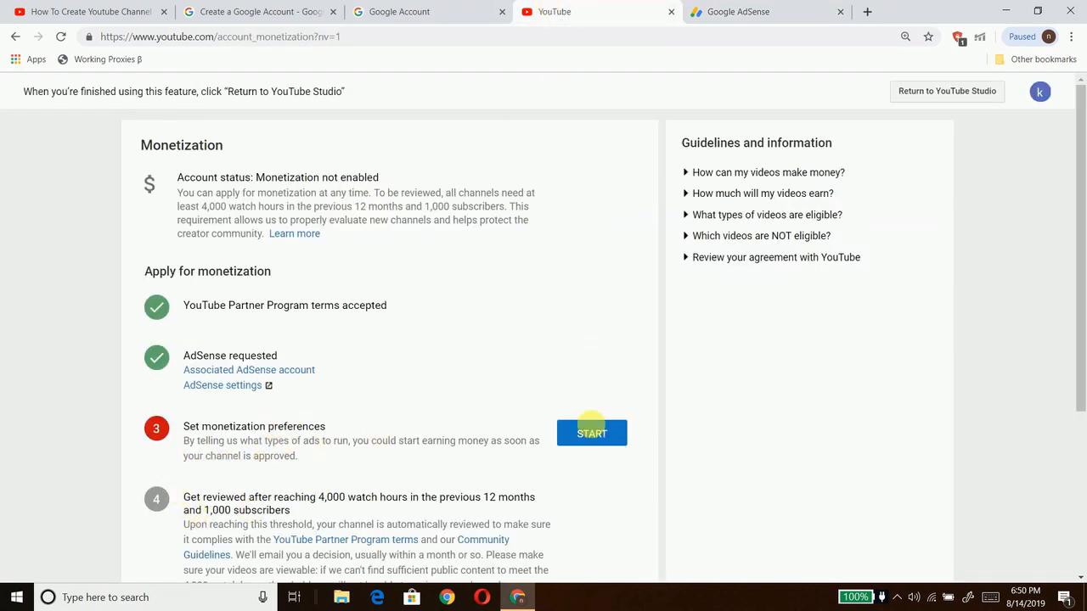
Step: Go to Creator Studio from the avatar menu and choose Upload video from the camera icon
left_click(1040, 92)
left_click(951, 195)
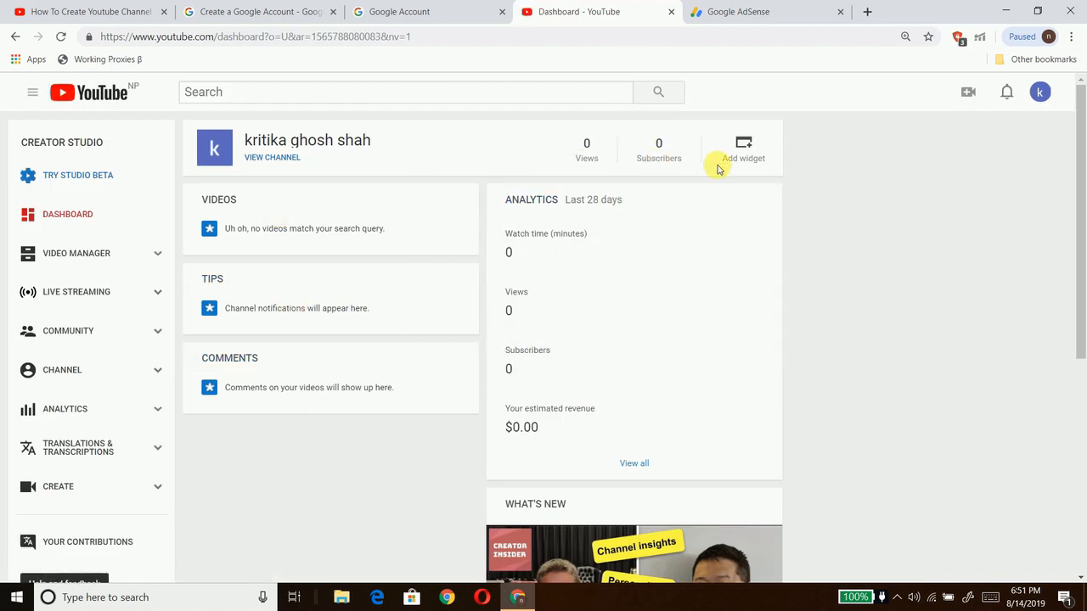
left_click(965, 93)
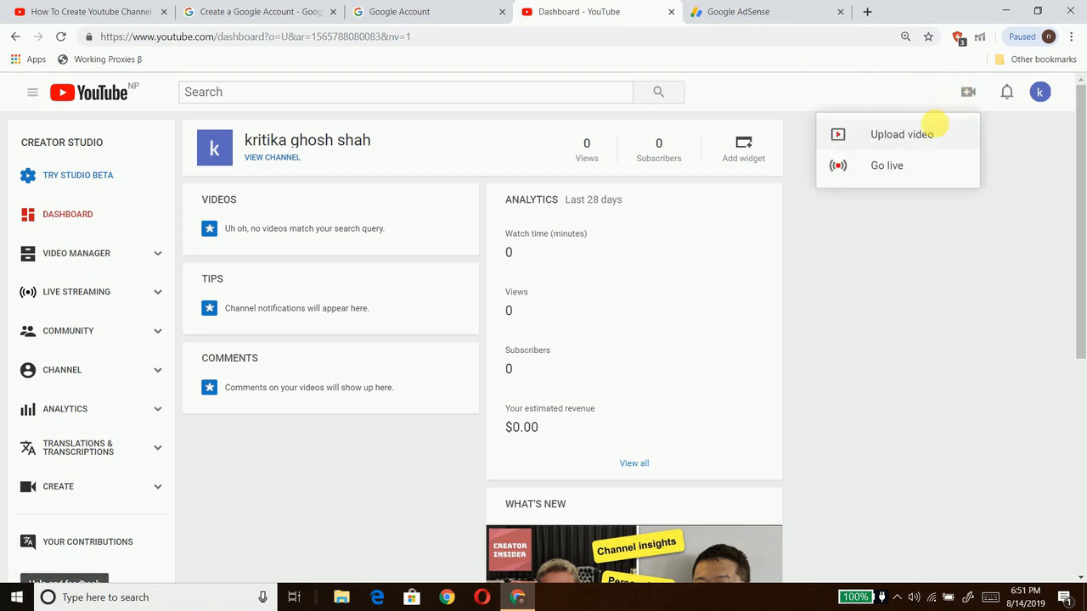
left_click(921, 134)
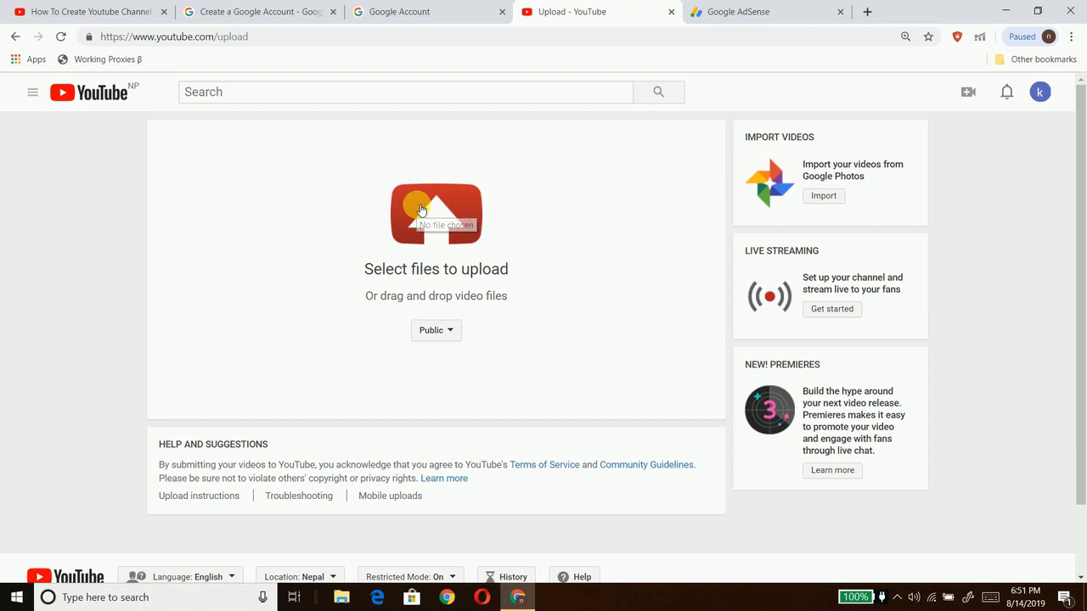
Step: Pick Untitled 12_720p from the Downloads folder and start uploading it
left_click(420, 210)
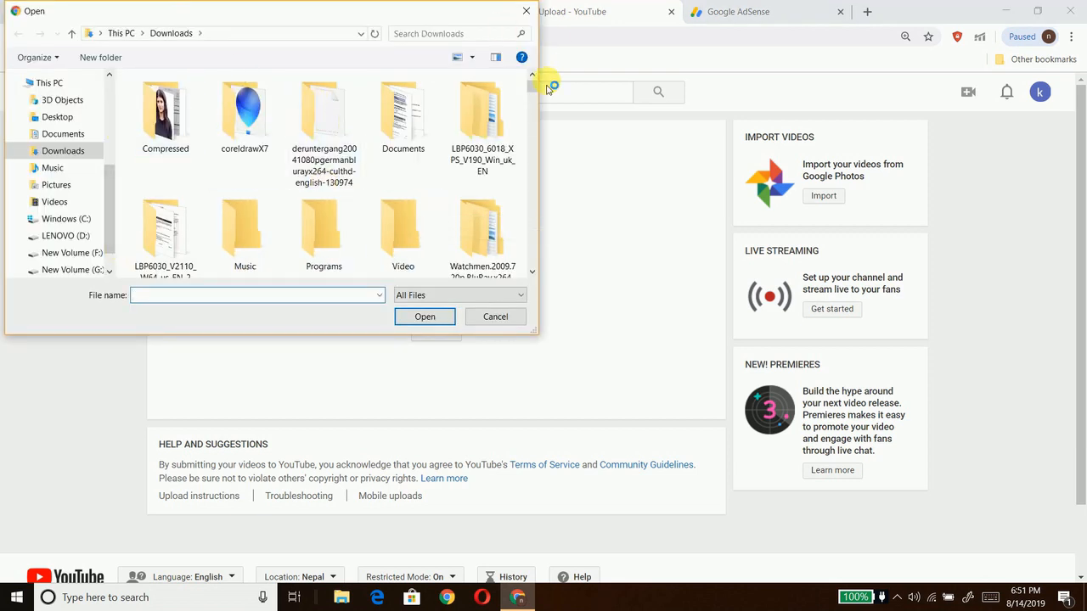
left_click_drag(534, 86, 535, 234)
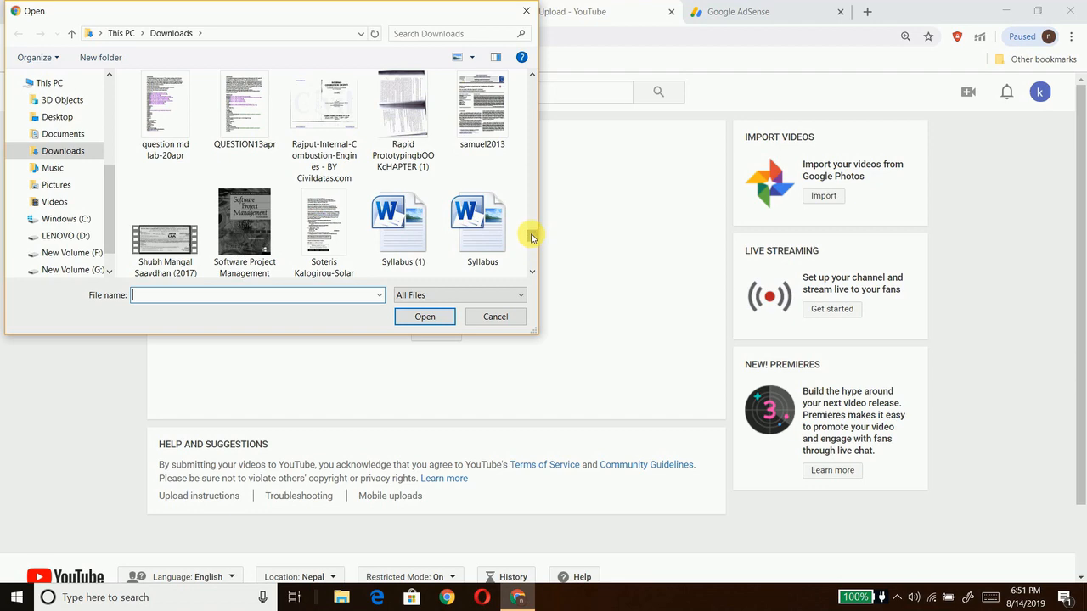
scroll(531, 237, "down", 1)
left_click(415, 228)
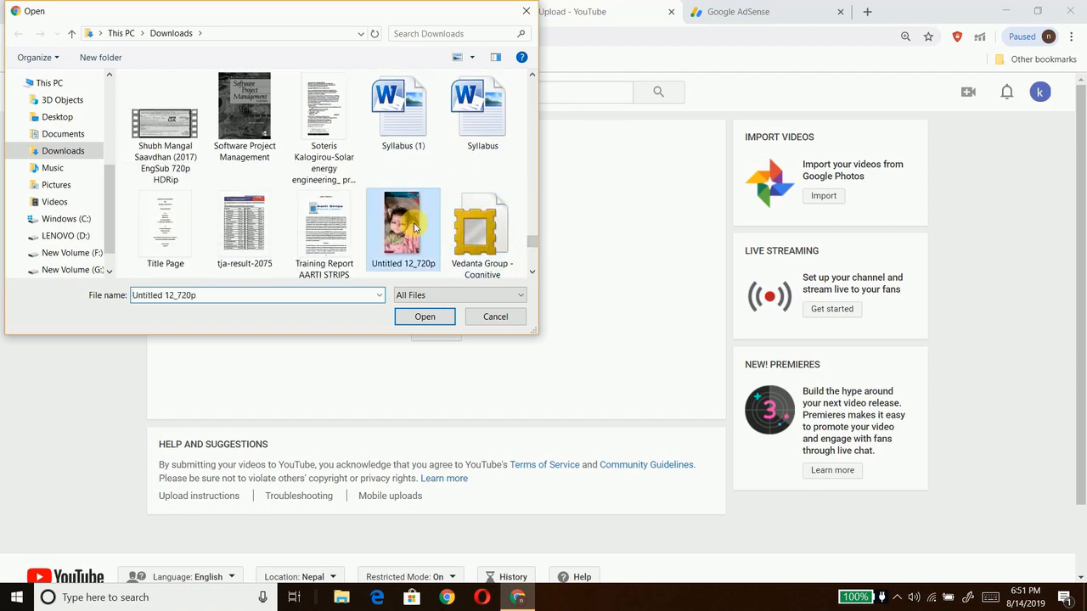
left_click(421, 315)
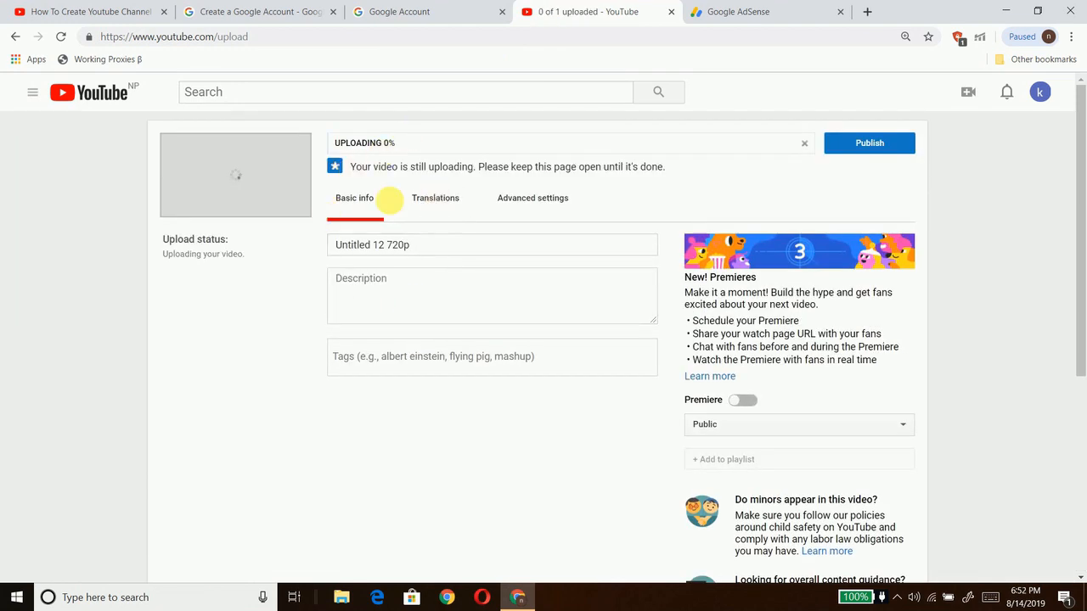
Step: Enter 'cute baby song video' as both the video's title and its description
left_click(438, 251)
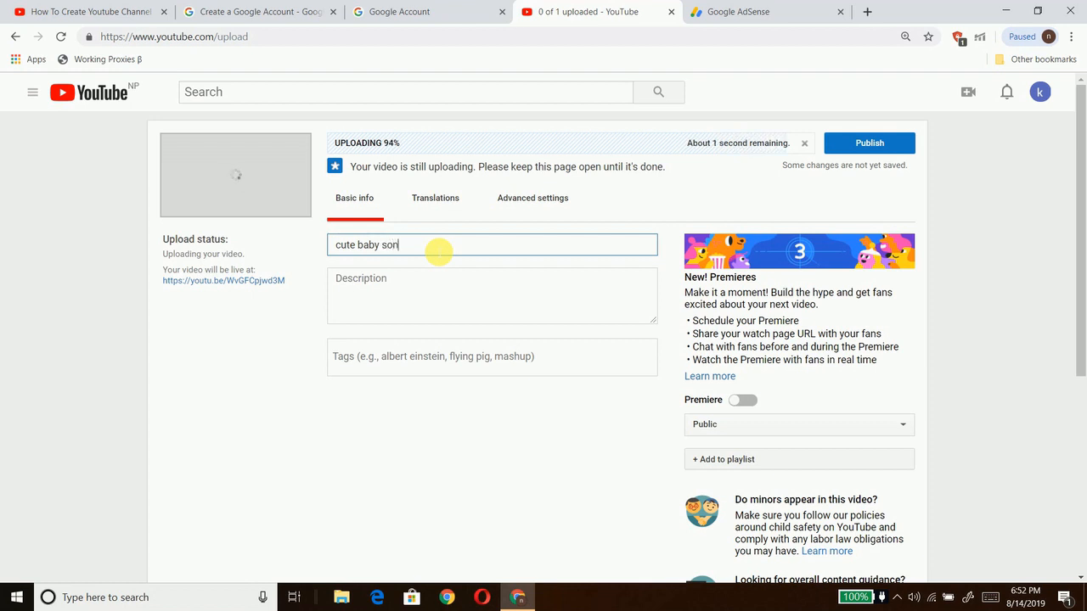
type("video")
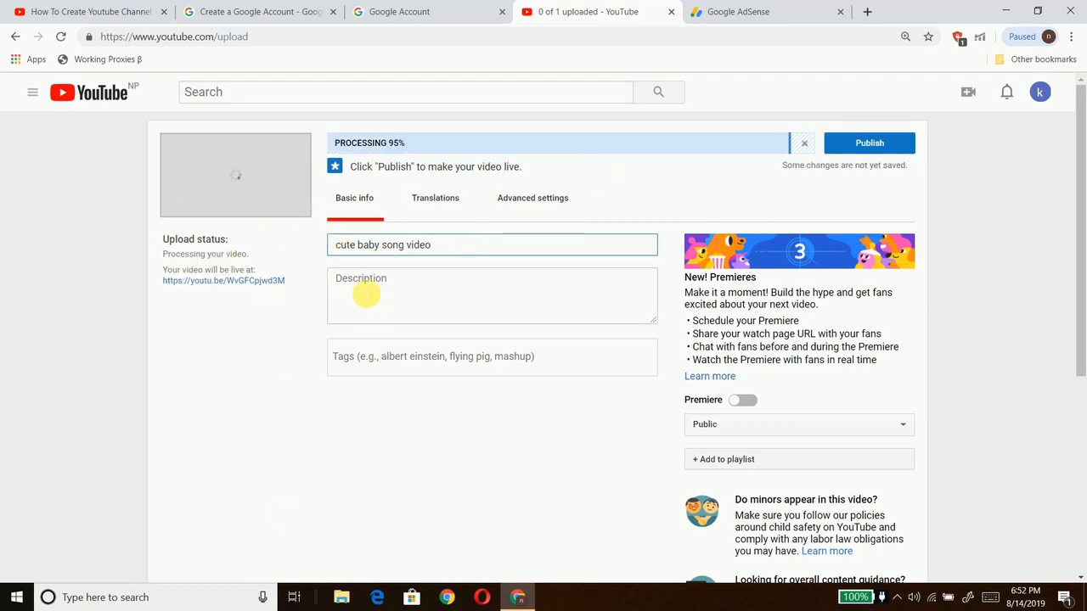
left_click(356, 287)
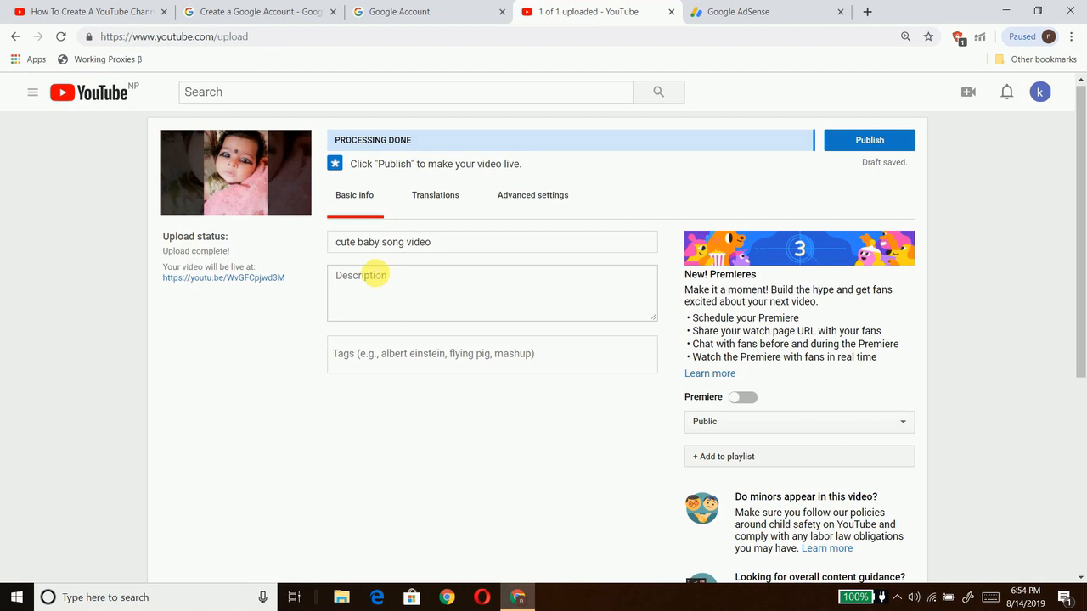
left_click(375, 277)
type("d")
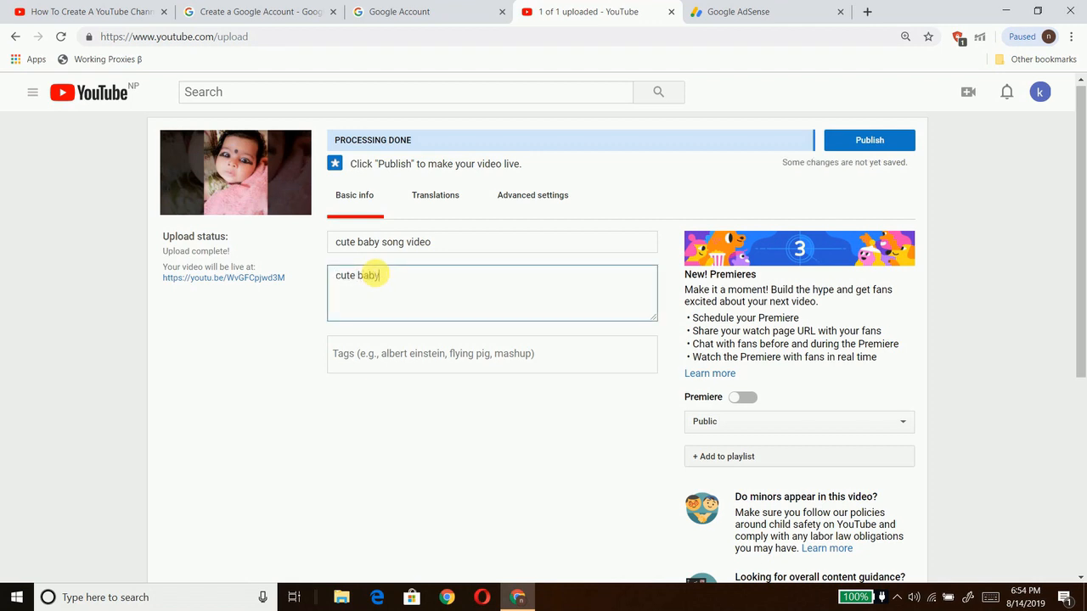
type("cute baby song video")
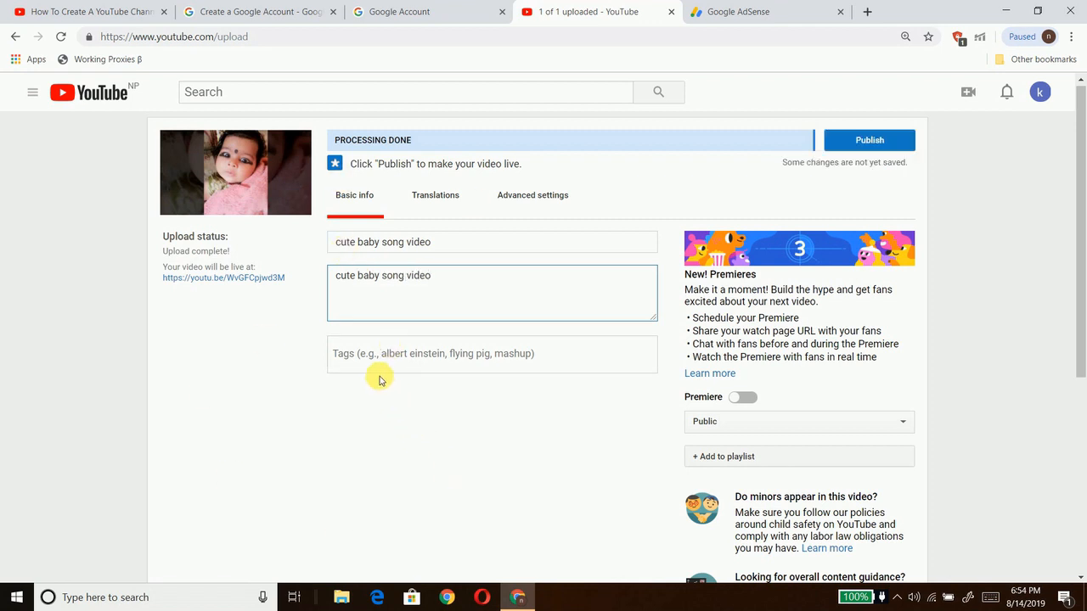
left_click(473, 360)
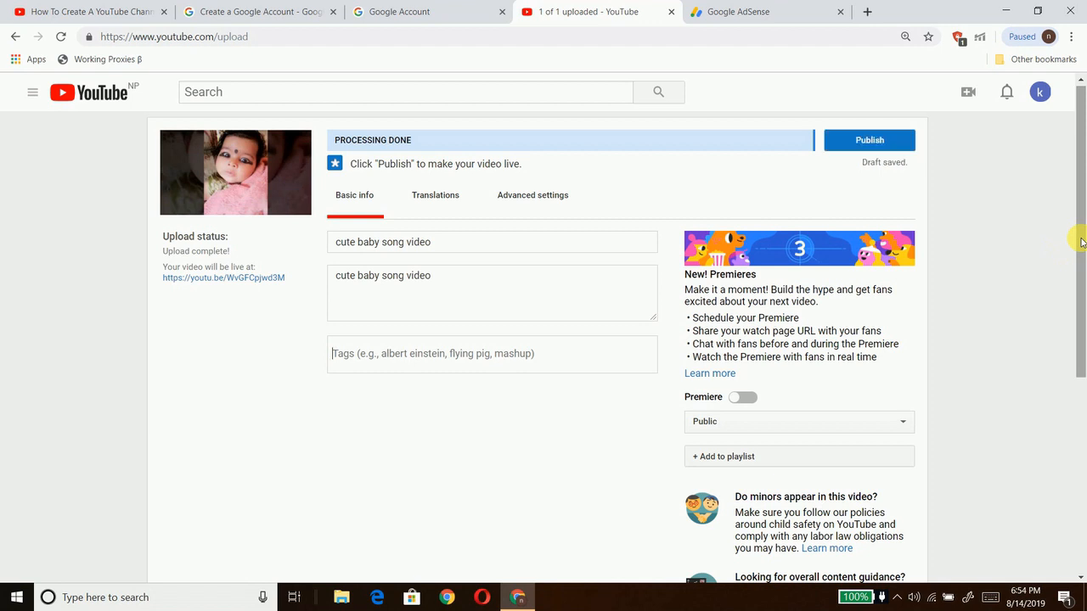
Step: Choose the middle suggested frame as thumbnail, closing the custom thumbnail picker unused
left_click_drag(1075, 235, 1083, 404)
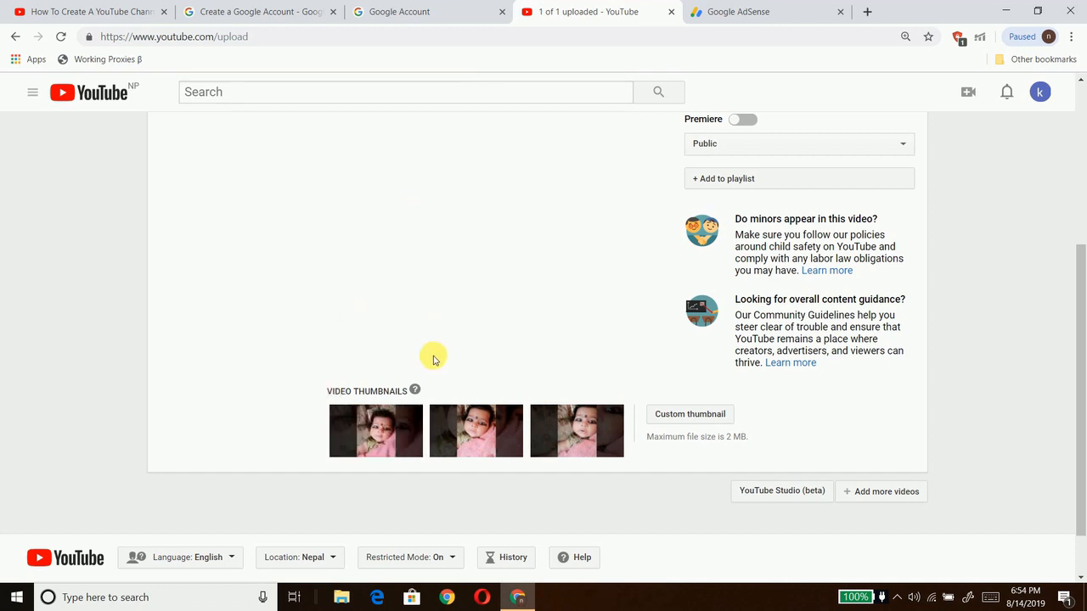
left_click(478, 439)
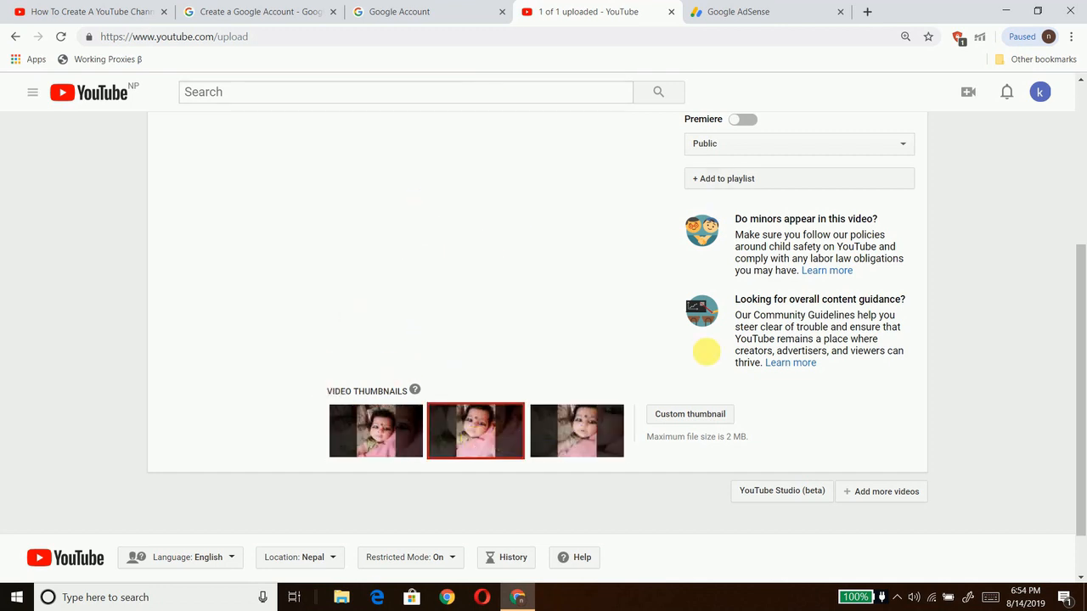
left_click(670, 413)
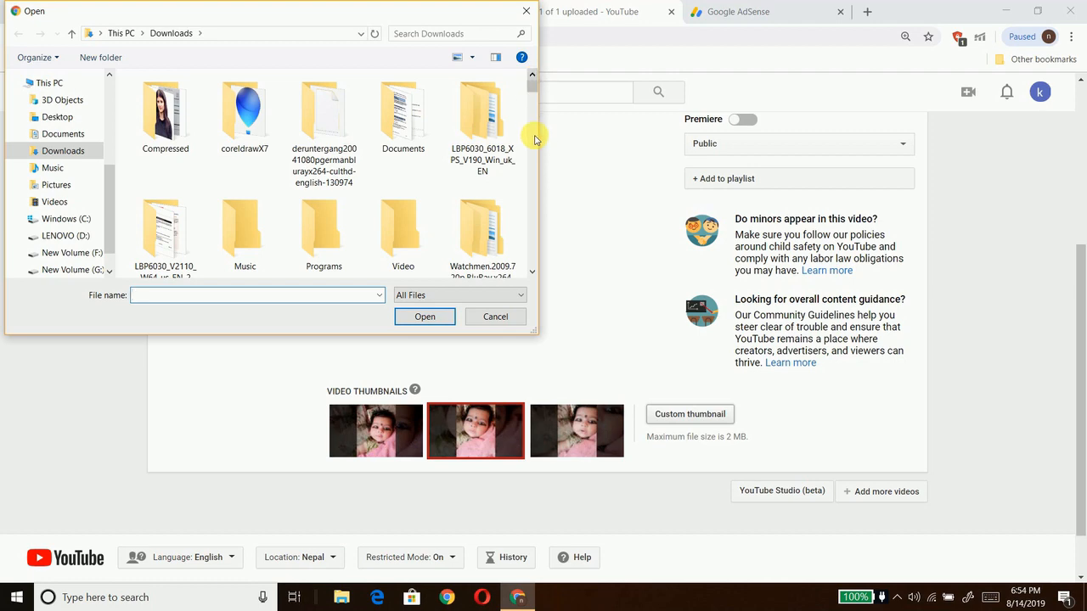
left_click_drag(534, 92, 509, 147)
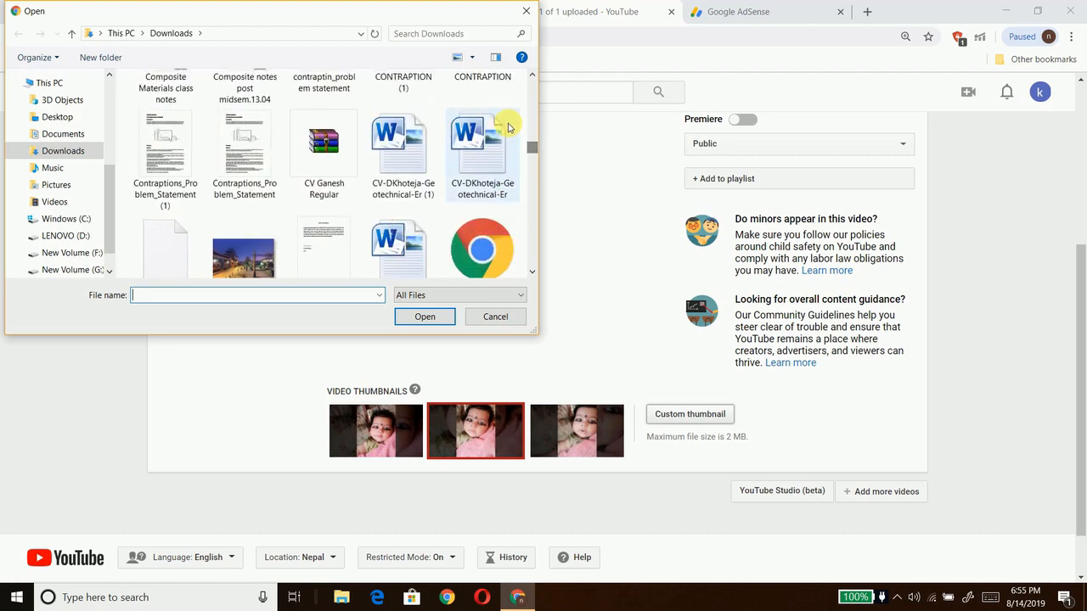
left_click(525, 13)
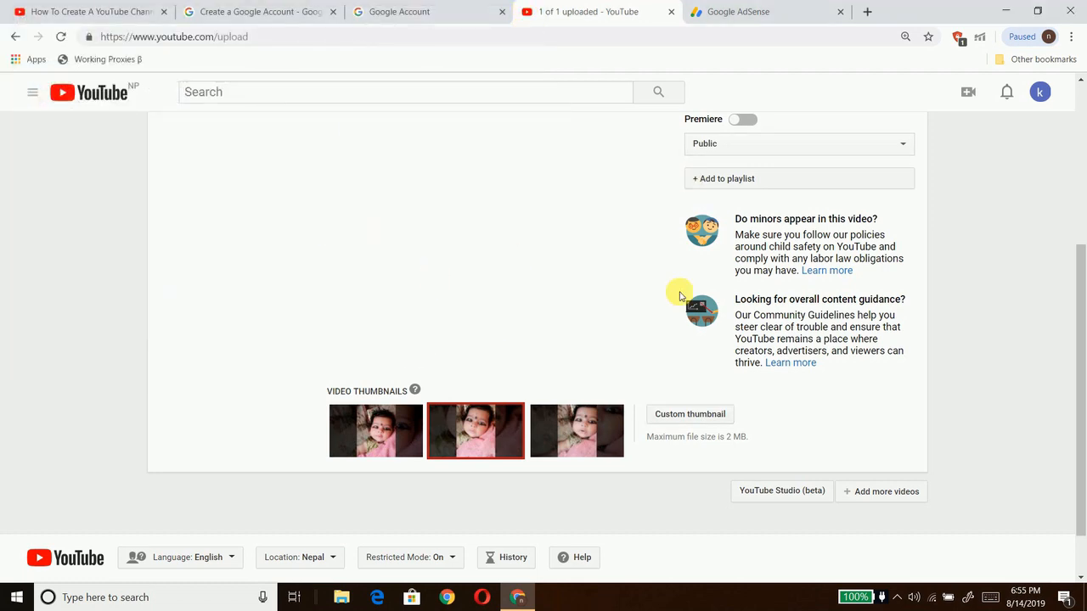
left_click_drag(1081, 280, 1076, 163)
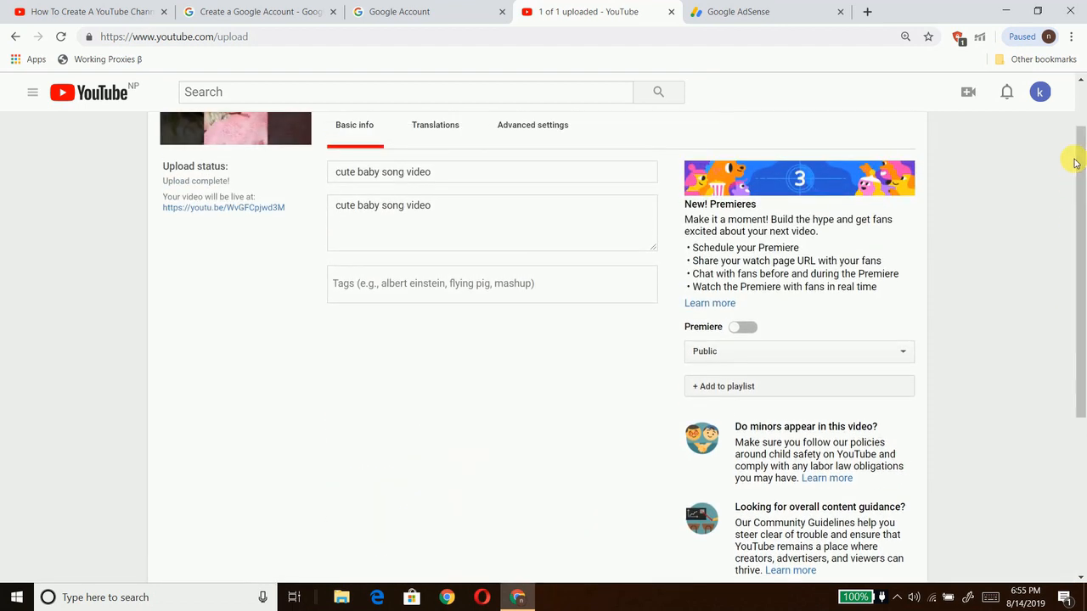
Step: Publish the cute baby song video
scroll(1076, 163, "up", 2)
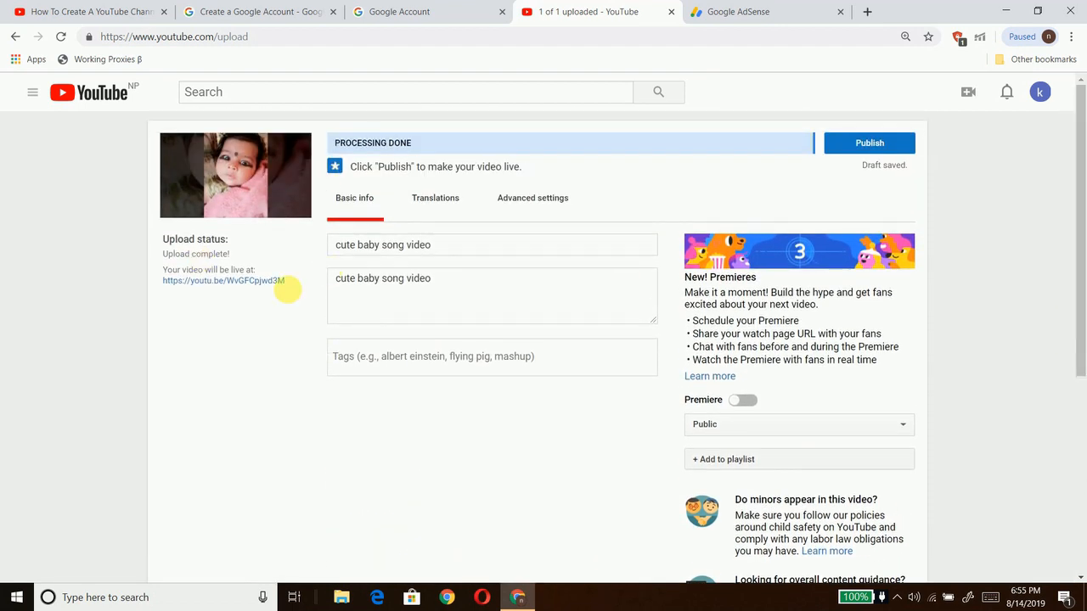
left_click(863, 143)
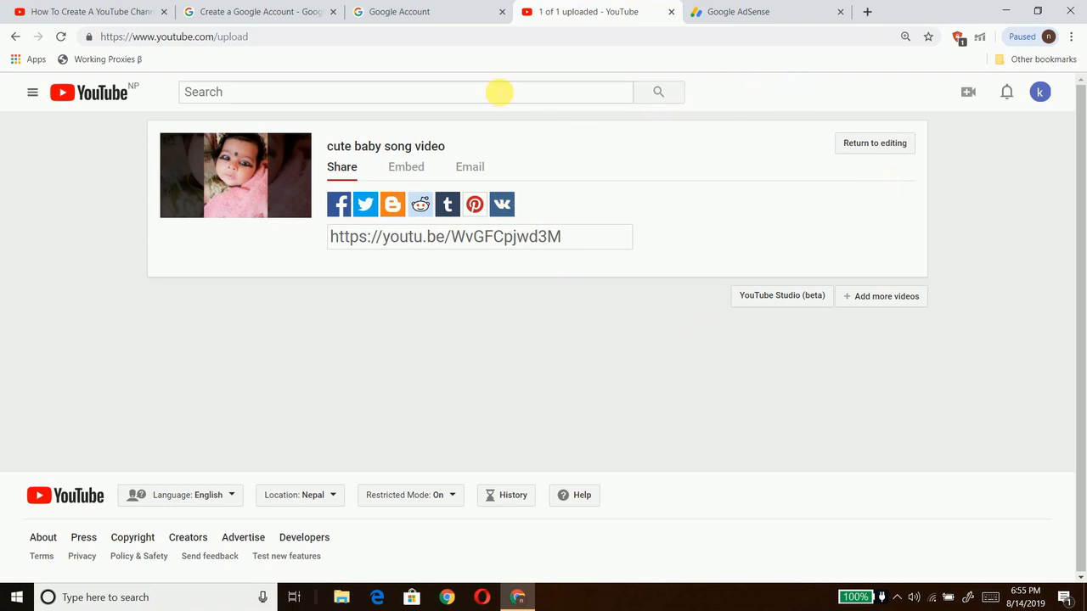
Step: Open YouTube Studio (beta) from the avatar menu, then choose Creator Studio Classic
left_click(1041, 91)
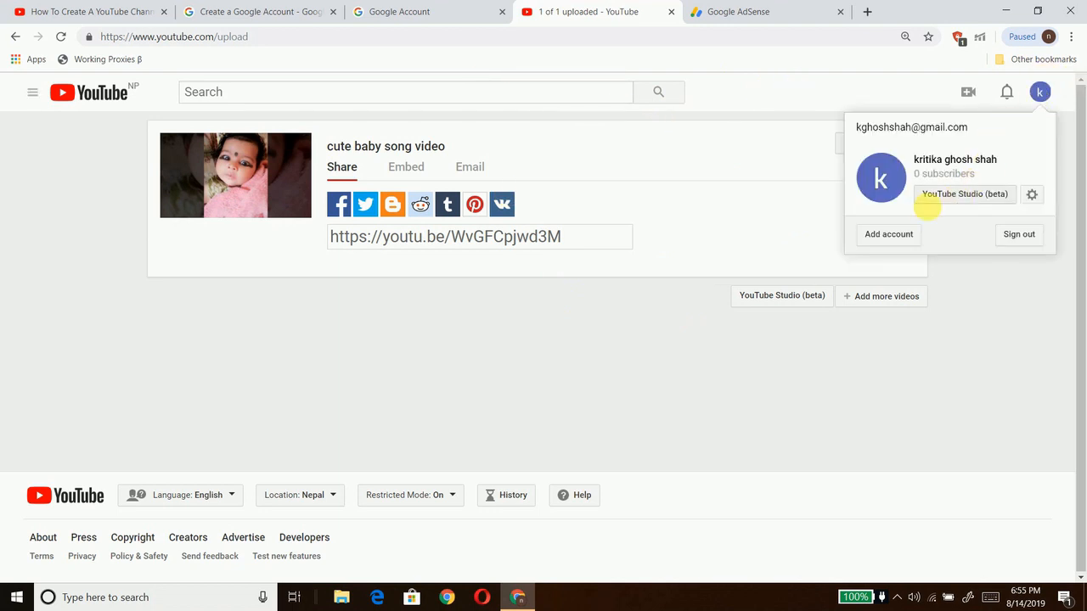
left_click(962, 194)
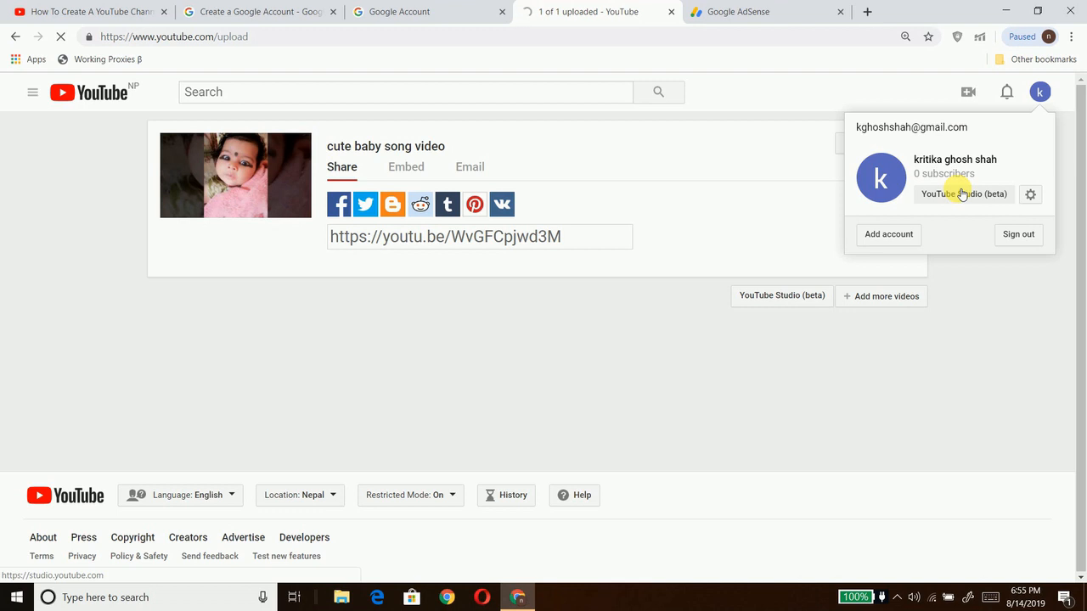
left_click(897, 172)
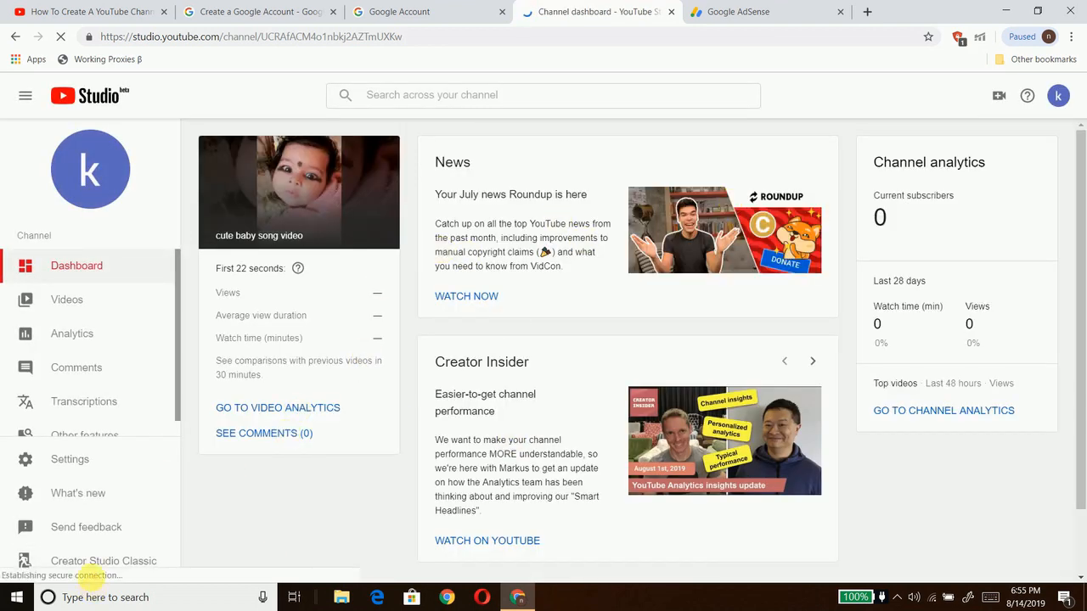
left_click(102, 567)
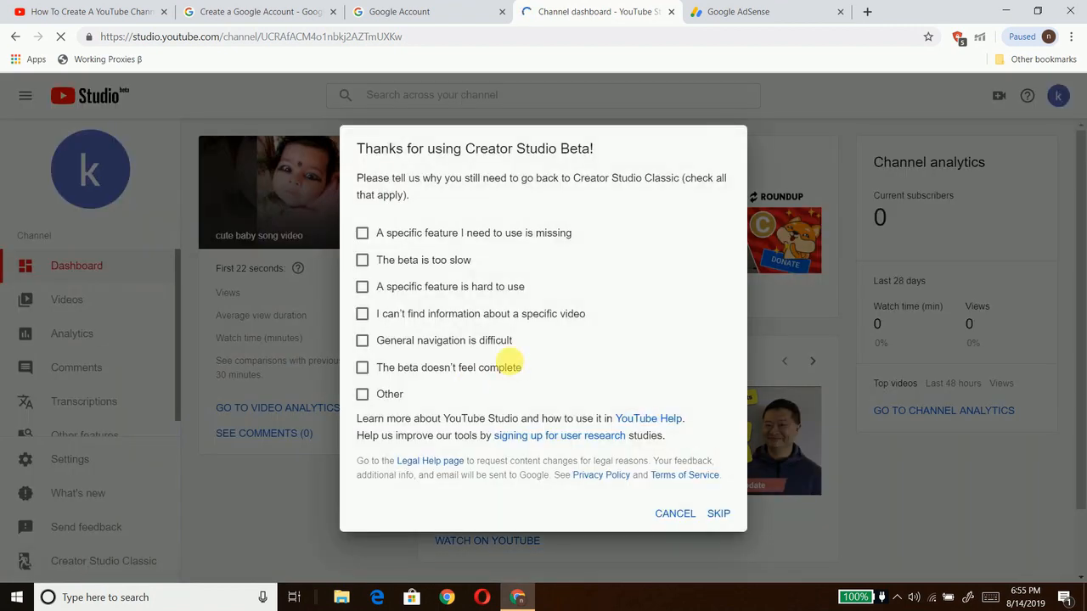
Step: Skip the feedback, open the new video from the Classic dashboard, then subscribe to the searched creator's channel
left_click(718, 514)
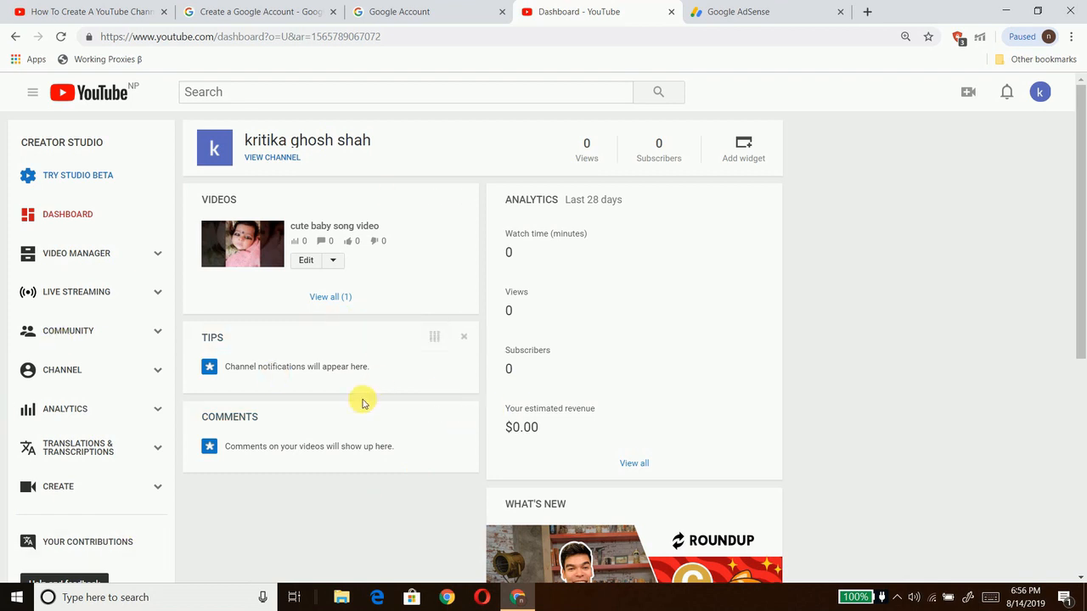
left_click(270, 261)
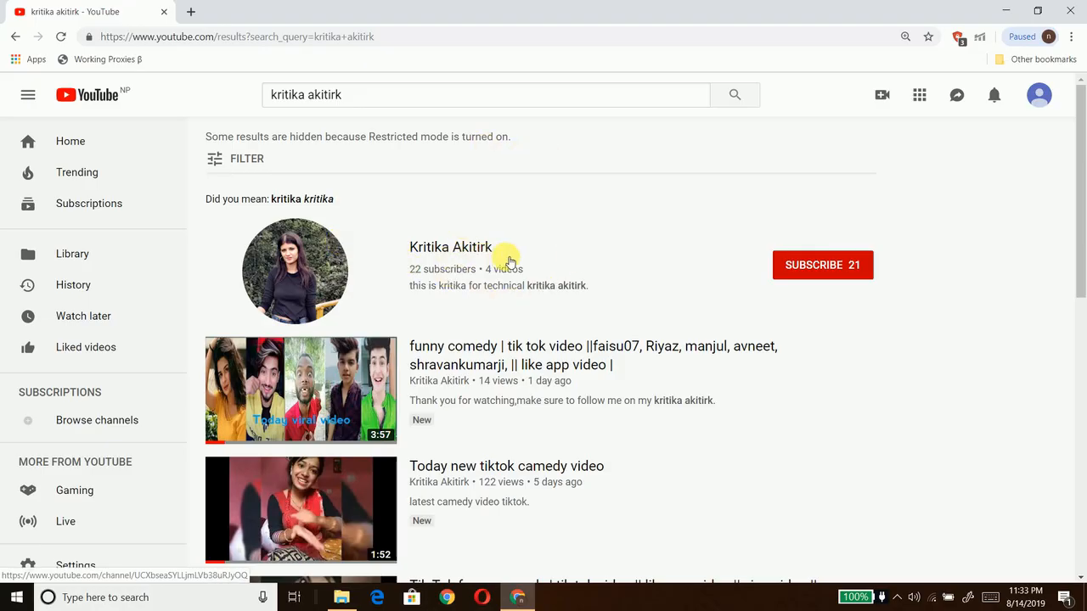
left_click(816, 264)
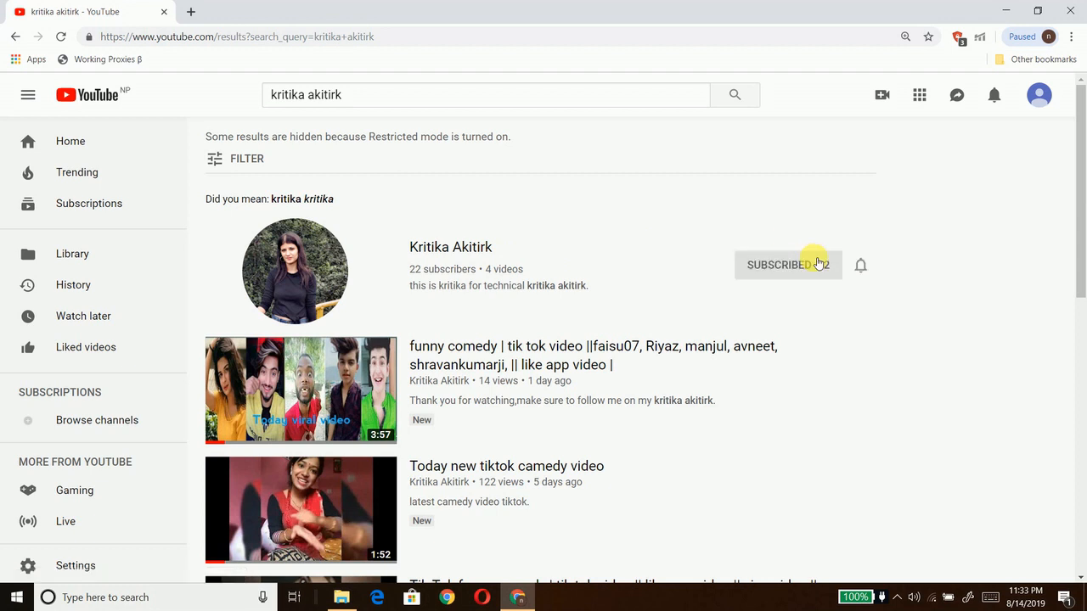